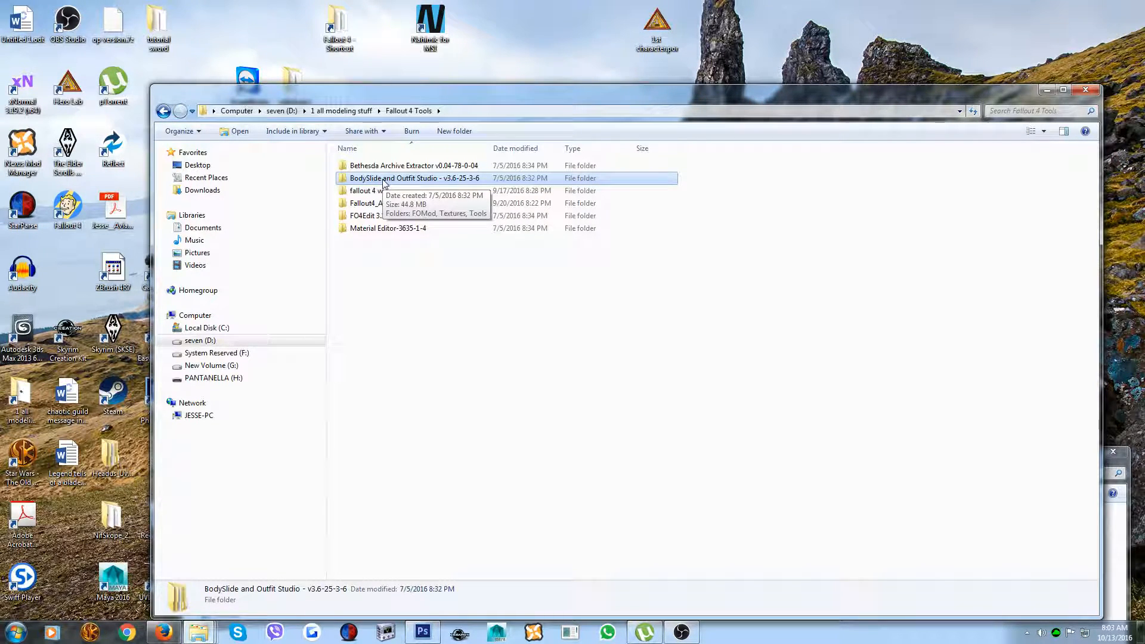
Step: Run BodySlide x64.exe from the Tools\BodySlide folder of BodySlide and Outfit Studio, and launch Outfit Studio from it
{"action": "double_click", "coordinate": [384, 181]}
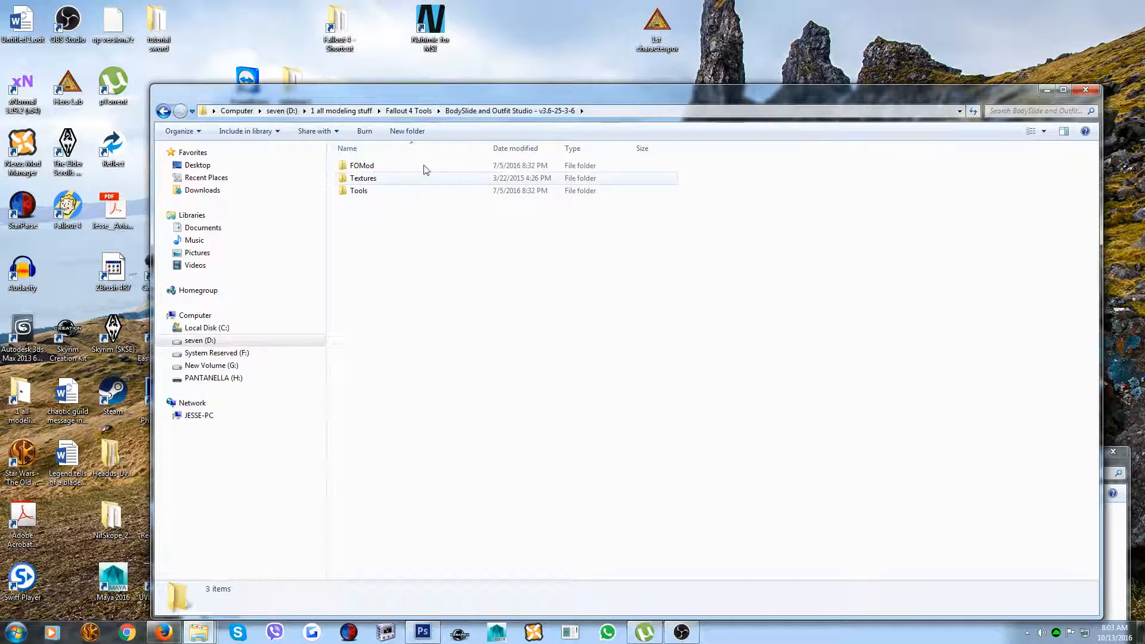
{"action": "double_click", "coordinate": [360, 190]}
{"action": "double_click", "coordinate": [366, 167]}
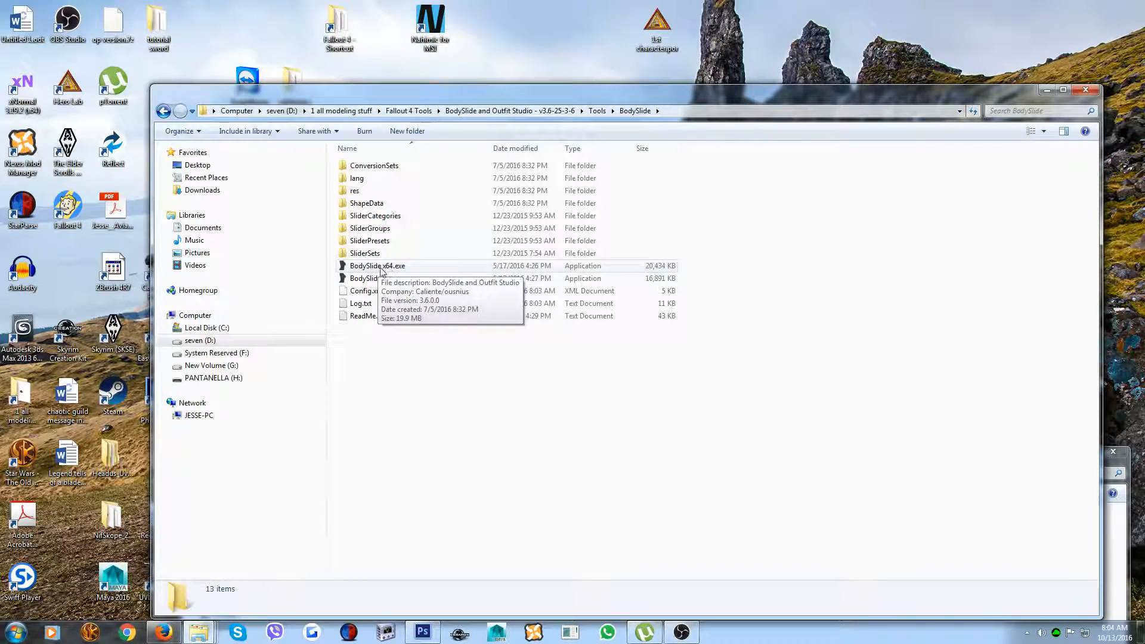
{"action": "double_click", "coordinate": [361, 268]}
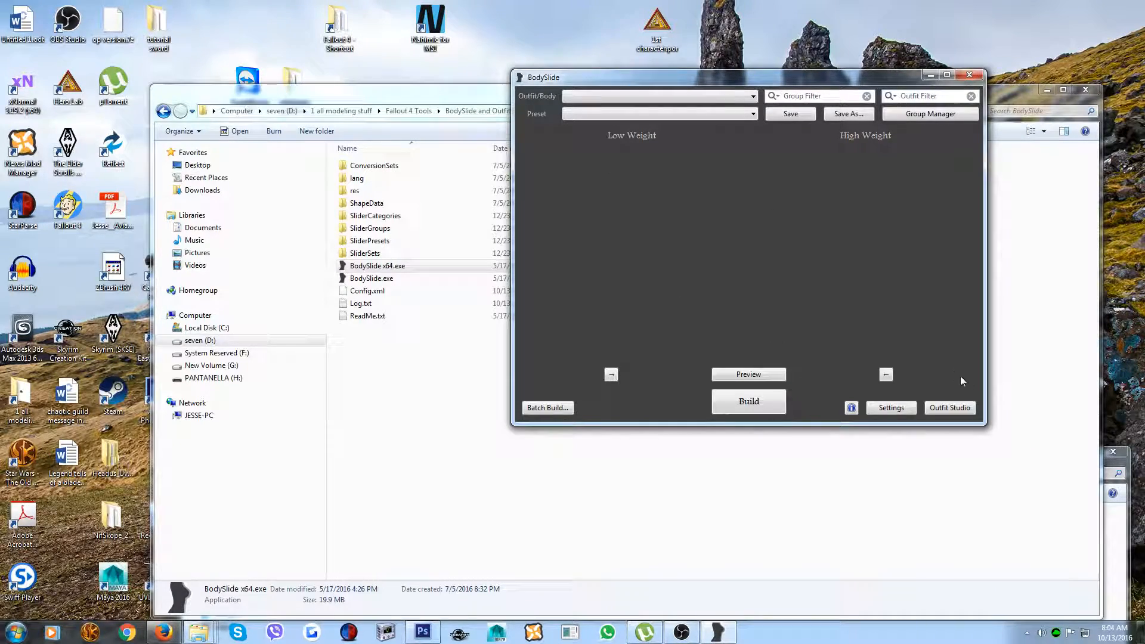
{"action": "left_click", "coordinate": [952, 410]}
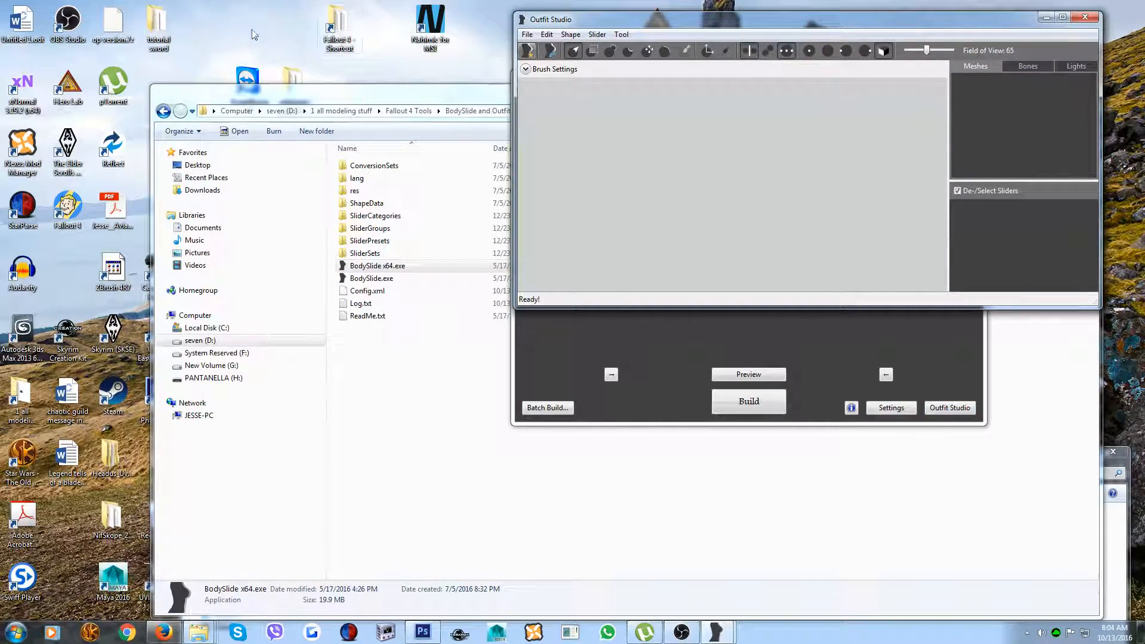
Step: Import blade.obj from the tutorial sword folder on the desktop into Outfit Studio and inspect the mesh
{"action": "left_click", "coordinate": [149, 30]}
{"action": "double_click", "coordinate": [149, 31]}
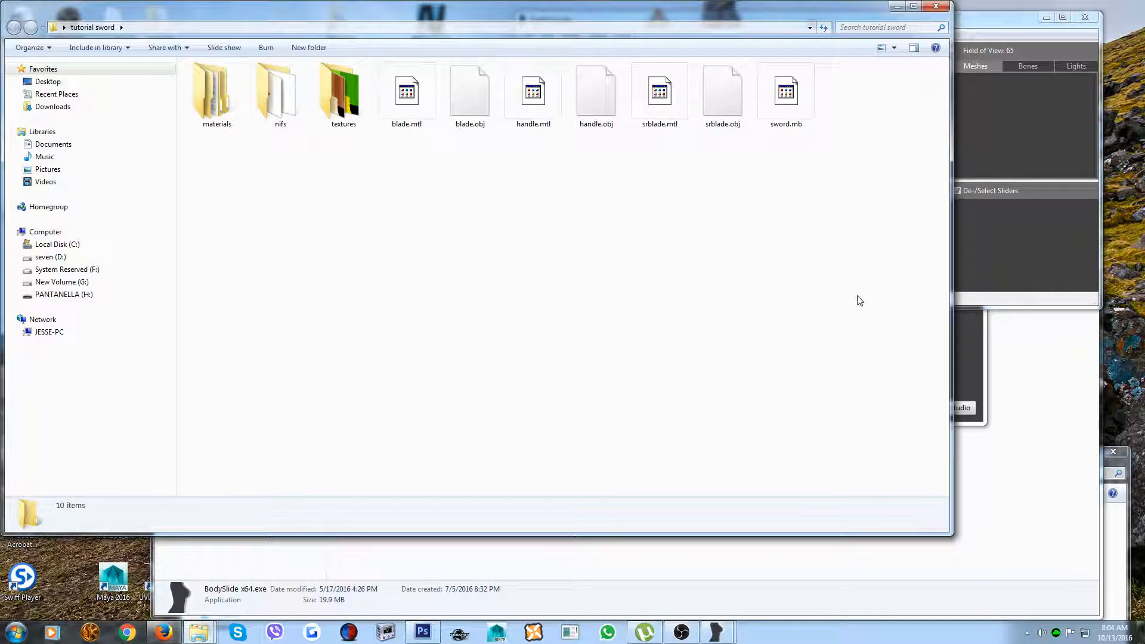
{"action": "left_click", "coordinate": [477, 109]}
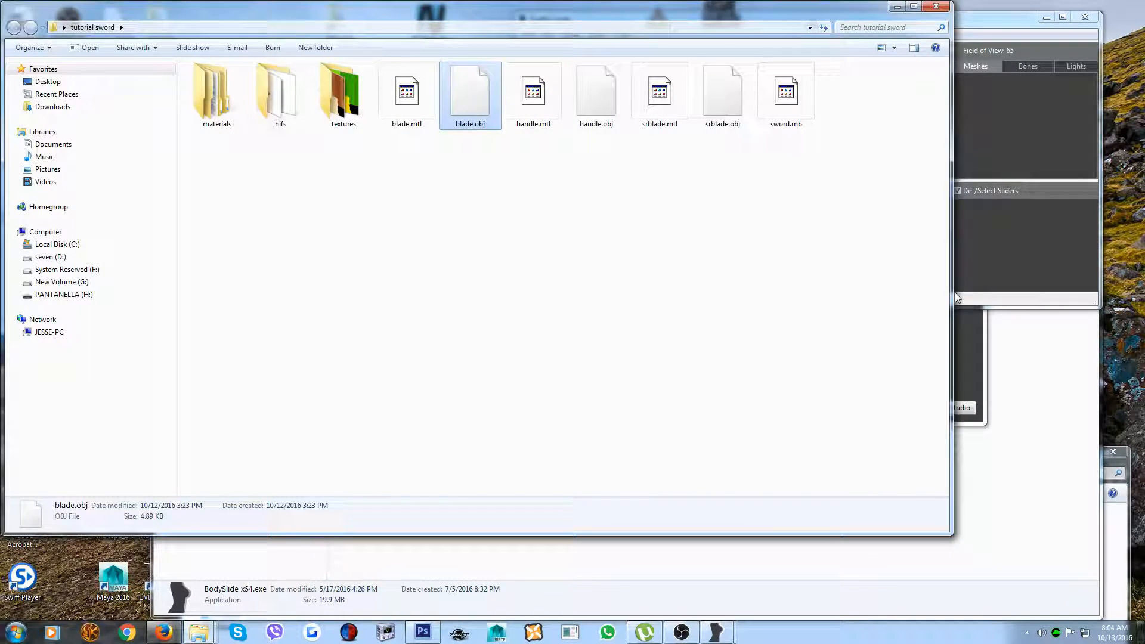
{"action": "left_click_drag", "start_coordinate": [952, 293], "coordinate": [743, 295]}
{"action": "left_click_drag", "start_coordinate": [491, 119], "coordinate": [856, 206]}
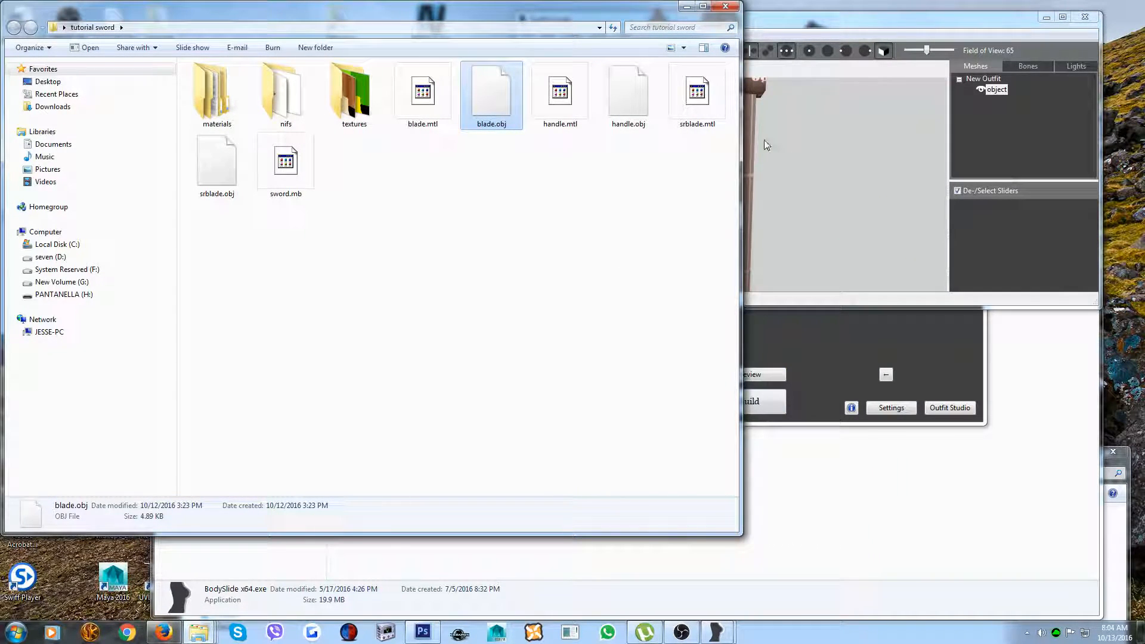
{"action": "left_click", "coordinate": [686, 6]}
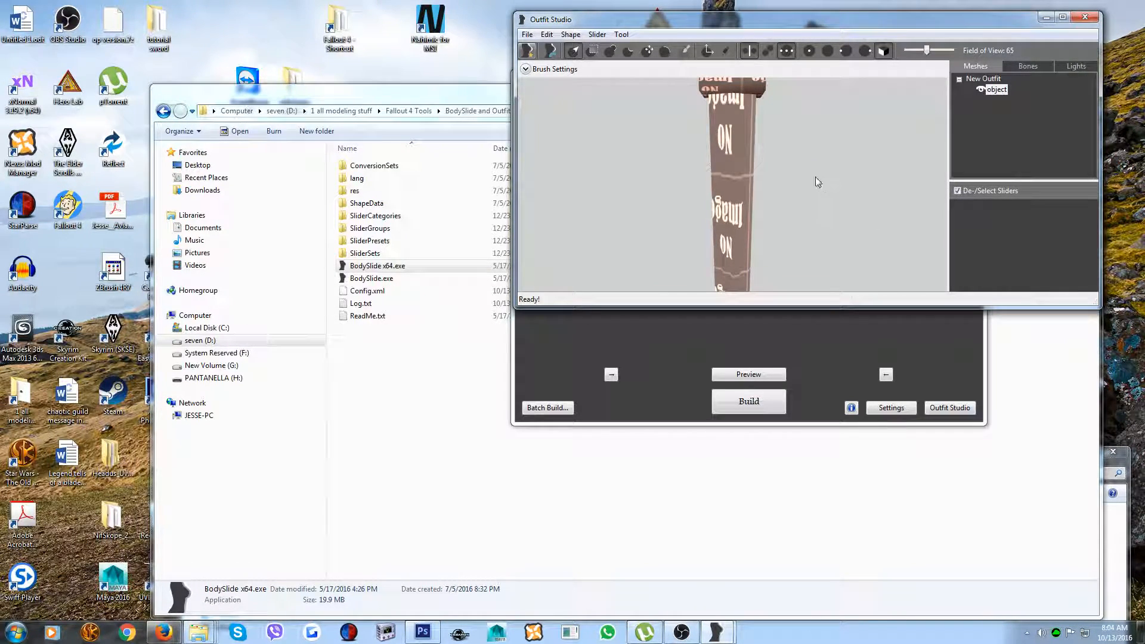
{"action": "right_click_drag", "start_coordinate": [818, 170], "coordinate": [697, 117]}
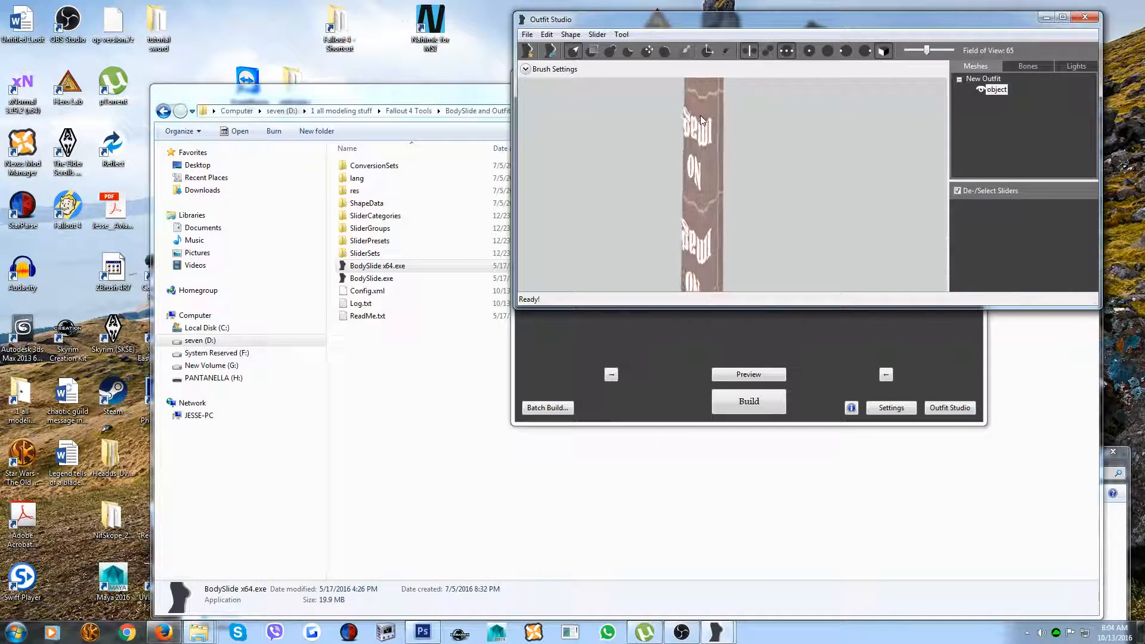
{"action": "right_click_drag", "start_coordinate": [738, 149], "coordinate": [775, 155]}
Step: Export the blade mesh as a NIF file named blade into tutorial sword > nifs > body slide nifs
{"action": "left_click", "coordinate": [528, 35]}
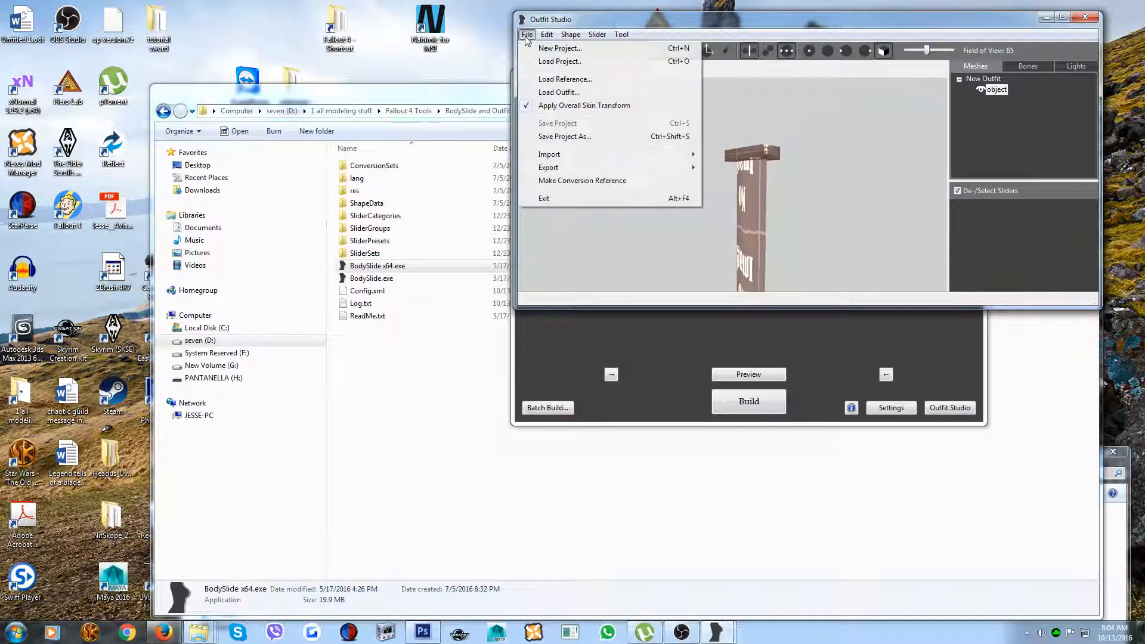
{"action": "mouse_move", "coordinate": [556, 170]}
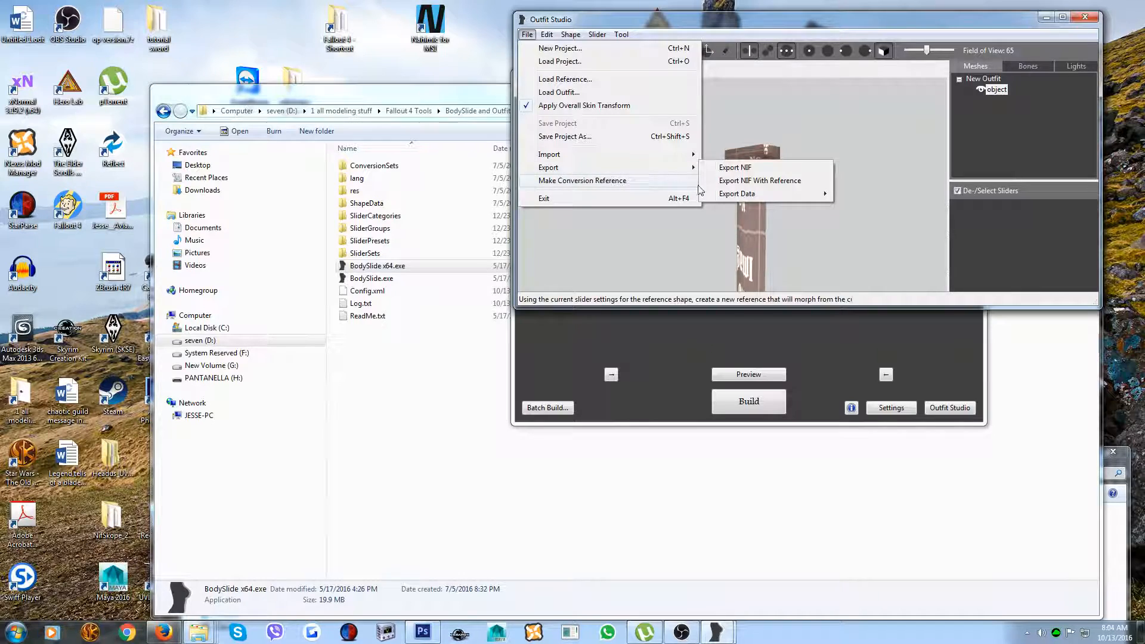
{"action": "left_click", "coordinate": [736, 167]}
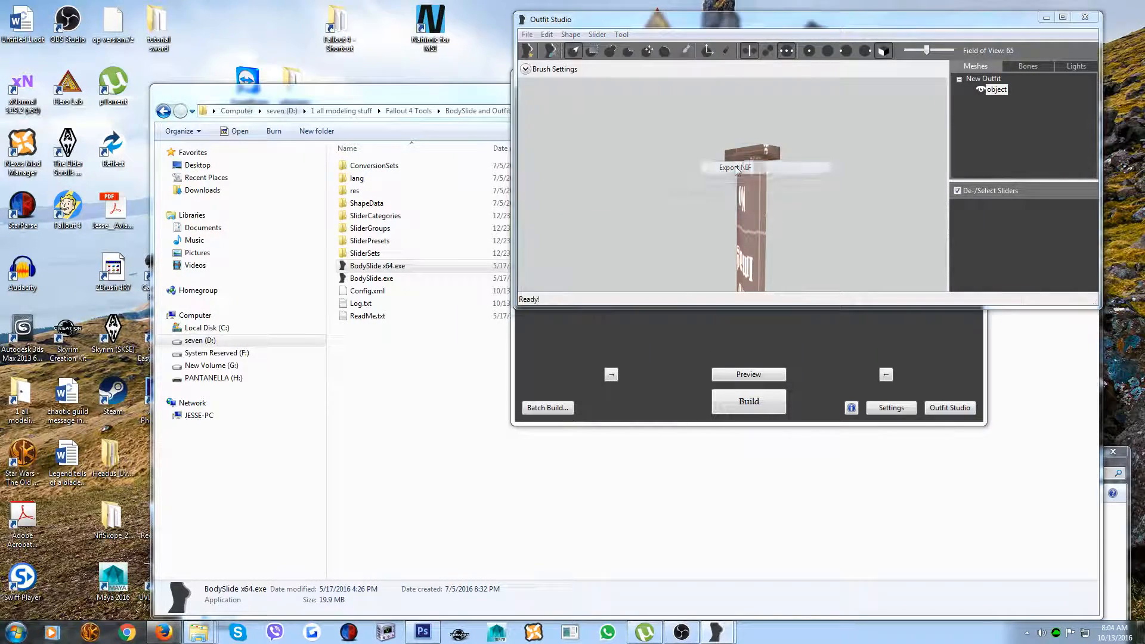
{"action": "left_click", "coordinate": [898, 172]}
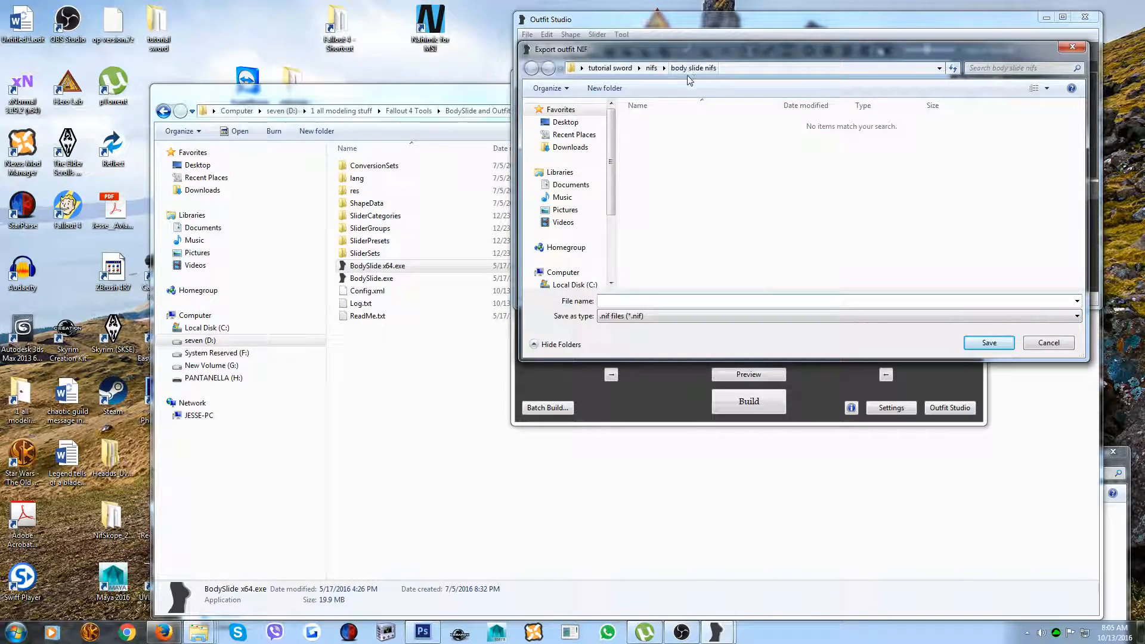
{"action": "left_click", "coordinate": [562, 124]}
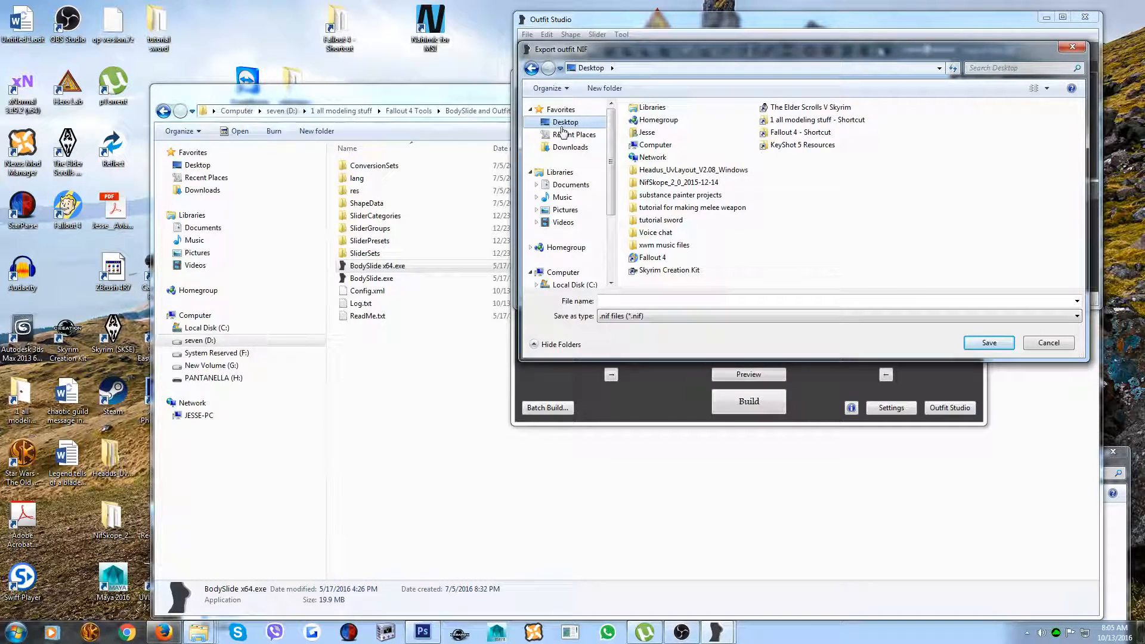
{"action": "double_click", "coordinate": [656, 220]}
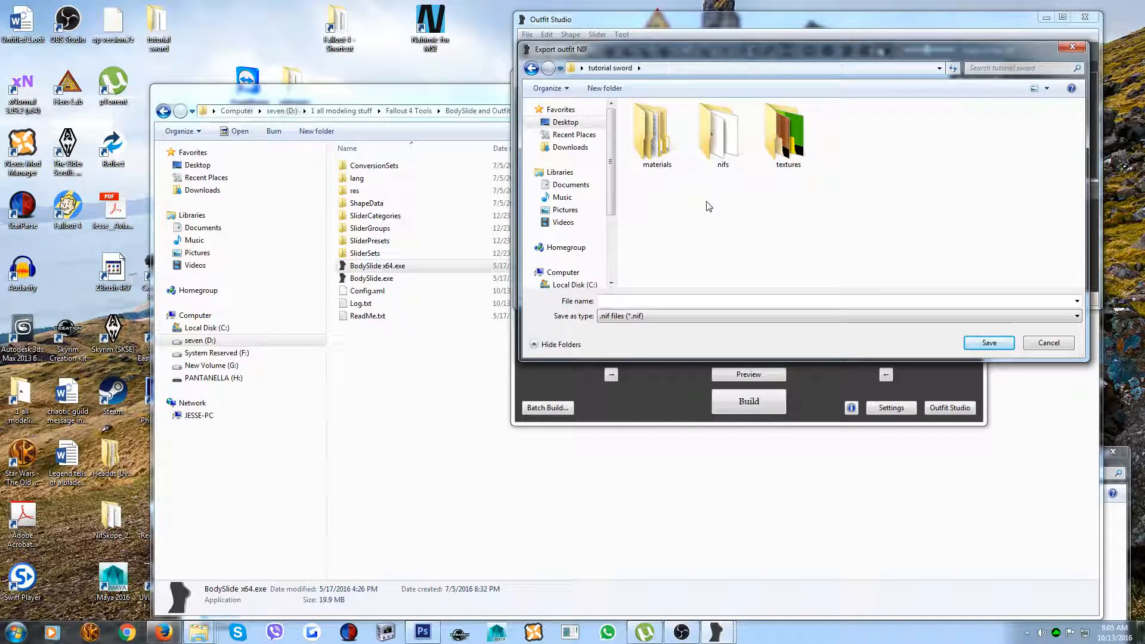
{"action": "double_click", "coordinate": [711, 160]}
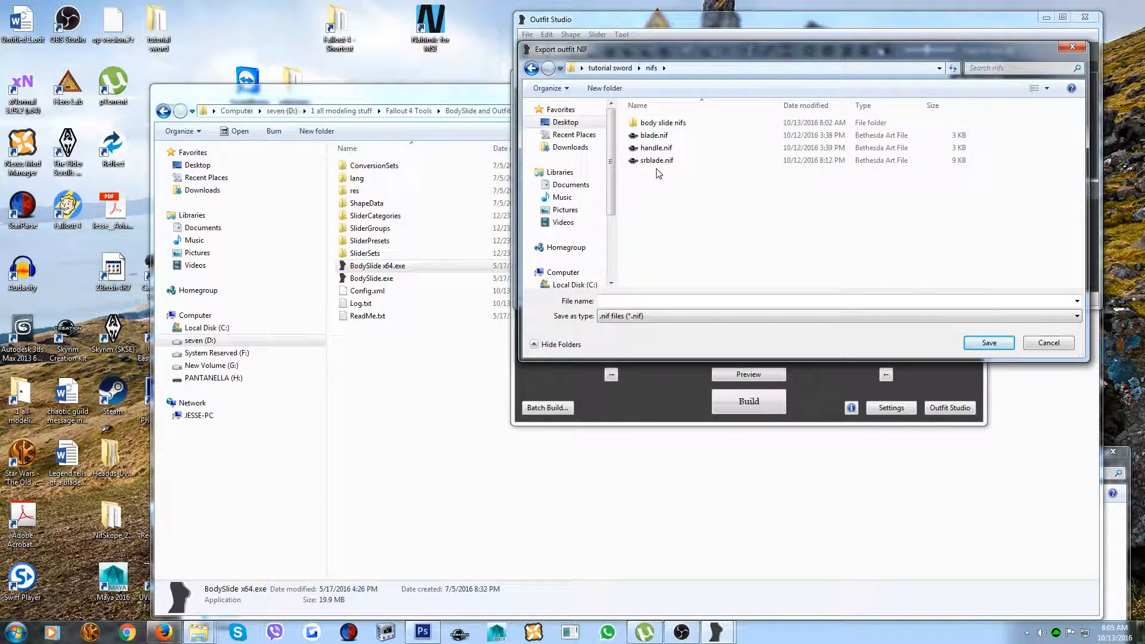
{"action": "double_click", "coordinate": [664, 124]}
{"action": "left_click", "coordinate": [635, 302]}
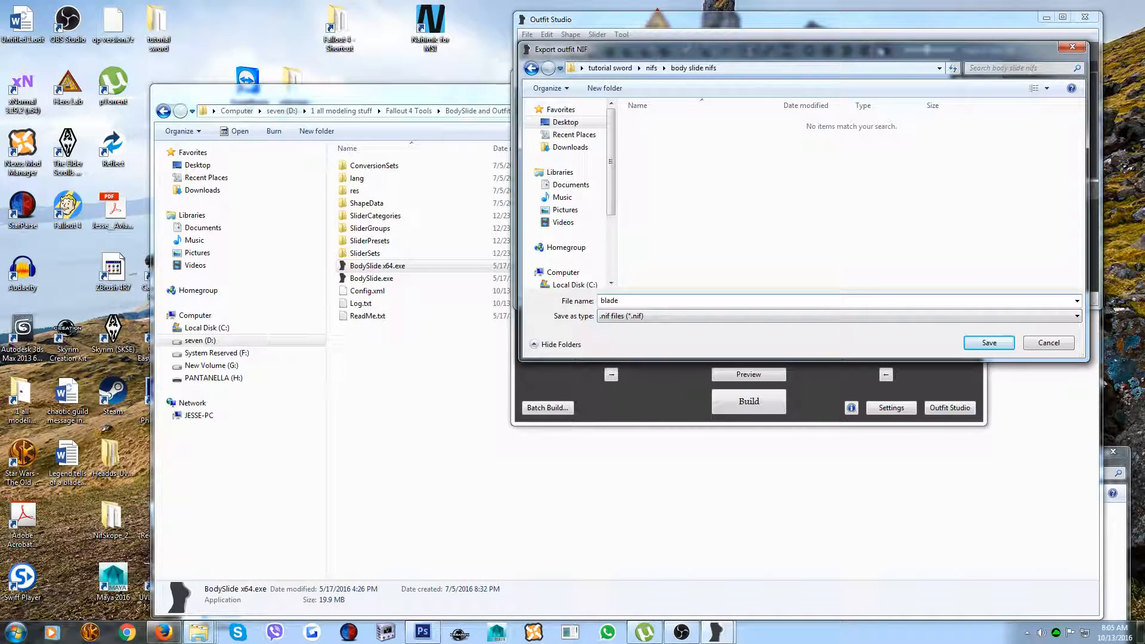
{"action": "left_click_drag", "start_coordinate": [702, 47], "coordinate": [669, 219]}
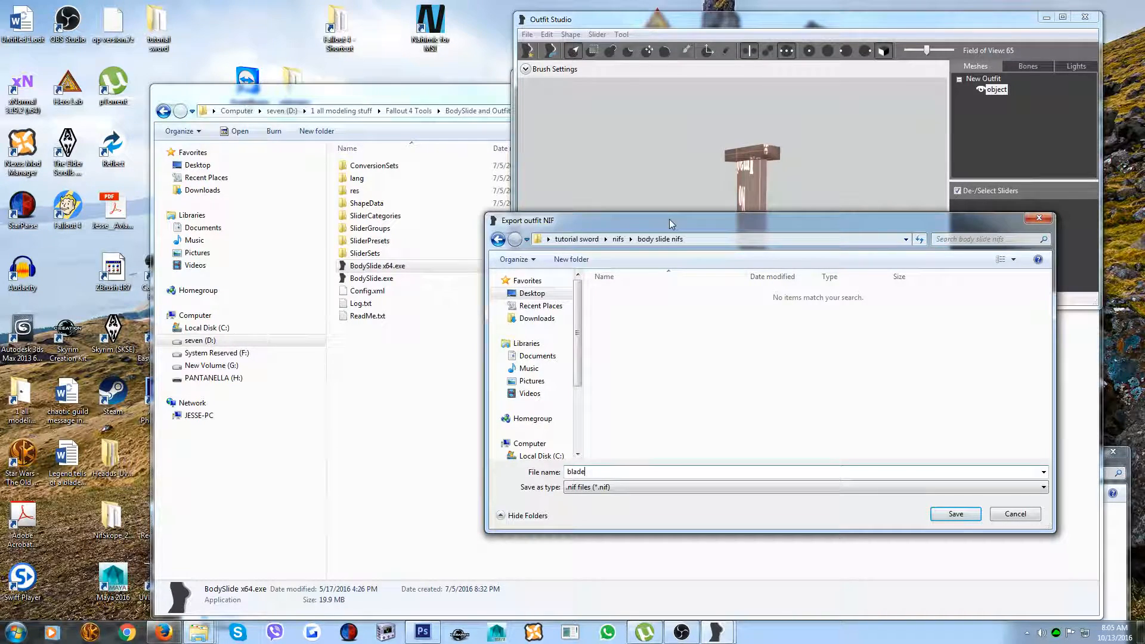
{"action": "left_click", "coordinate": [956, 514]}
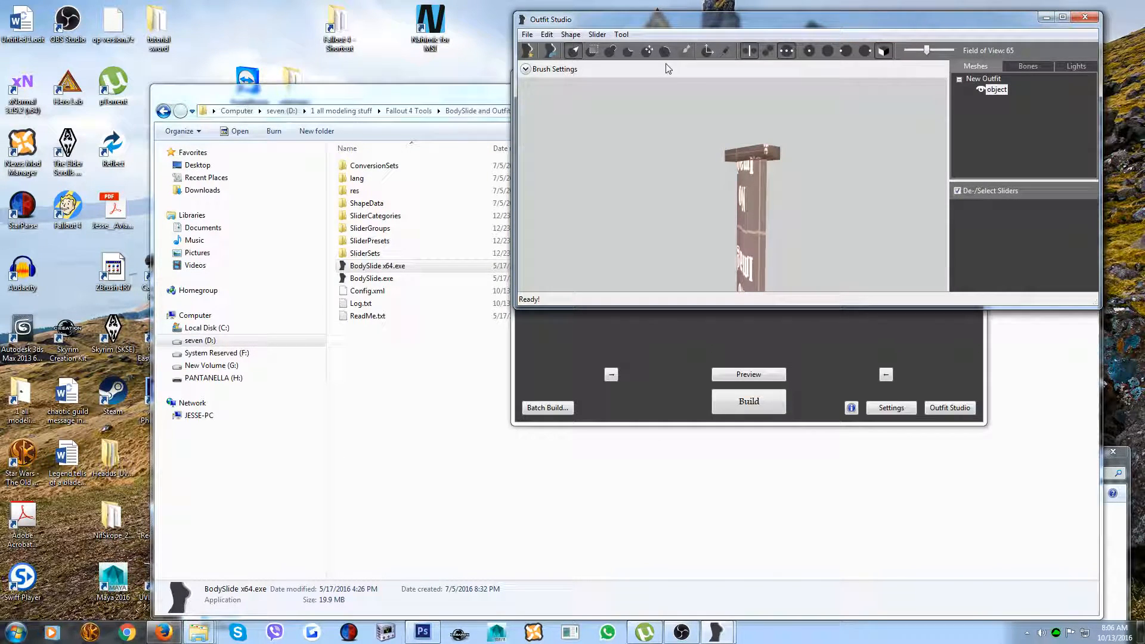
Step: Try to create a new project using the CBBE Body template as the reference
{"action": "left_click", "coordinate": [527, 35]}
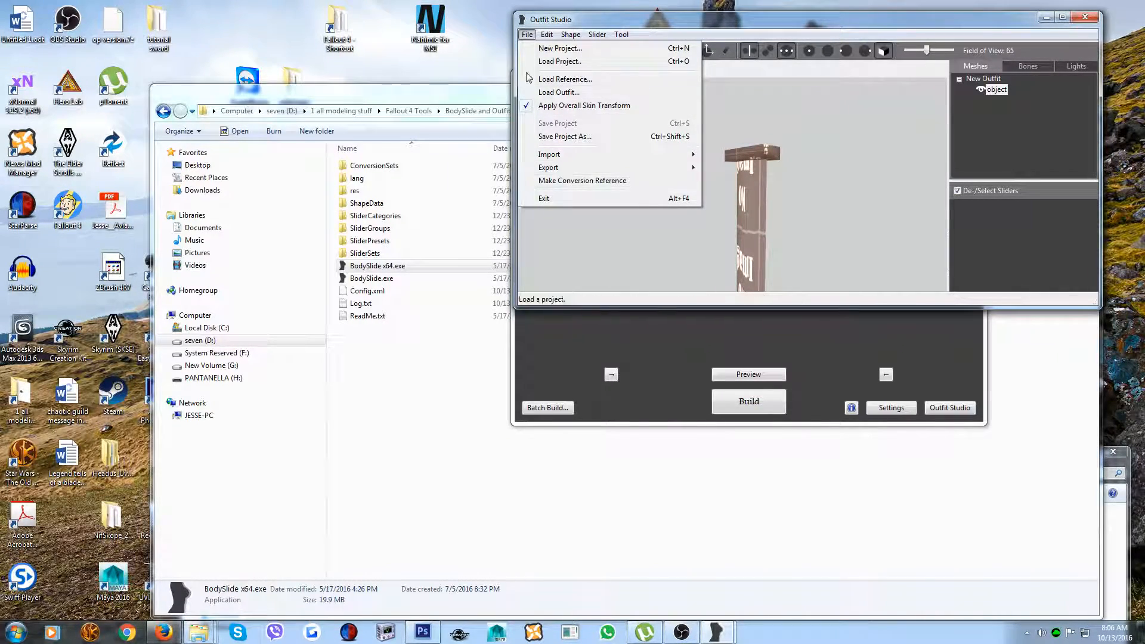
{"action": "left_click", "coordinate": [542, 49]}
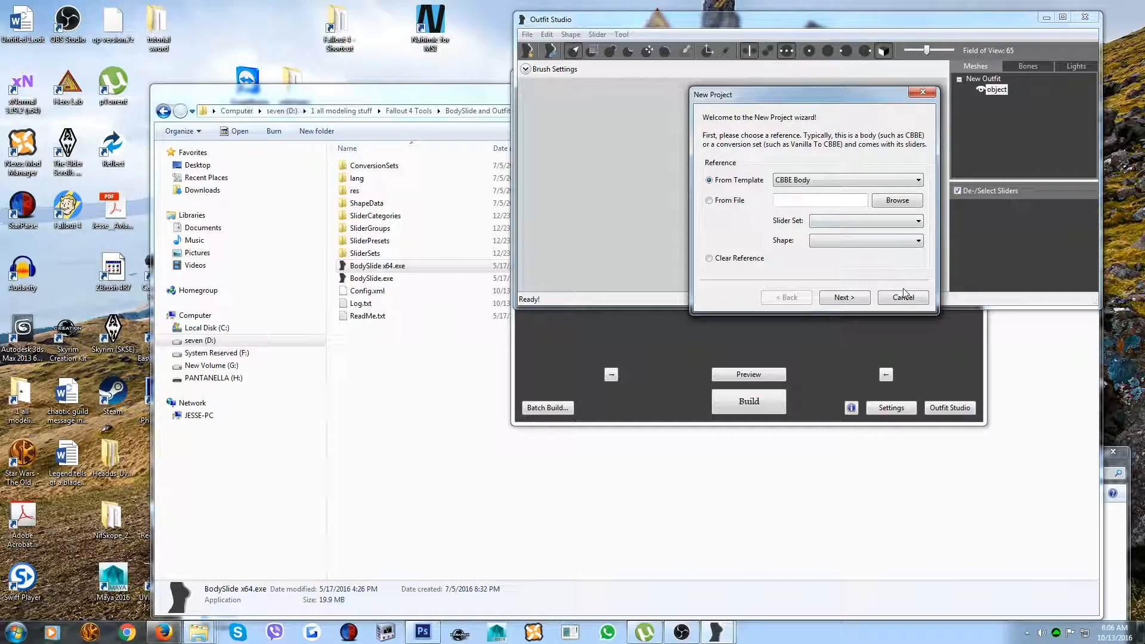
{"action": "left_click", "coordinate": [845, 298]}
{"action": "left_click", "coordinate": [846, 299]}
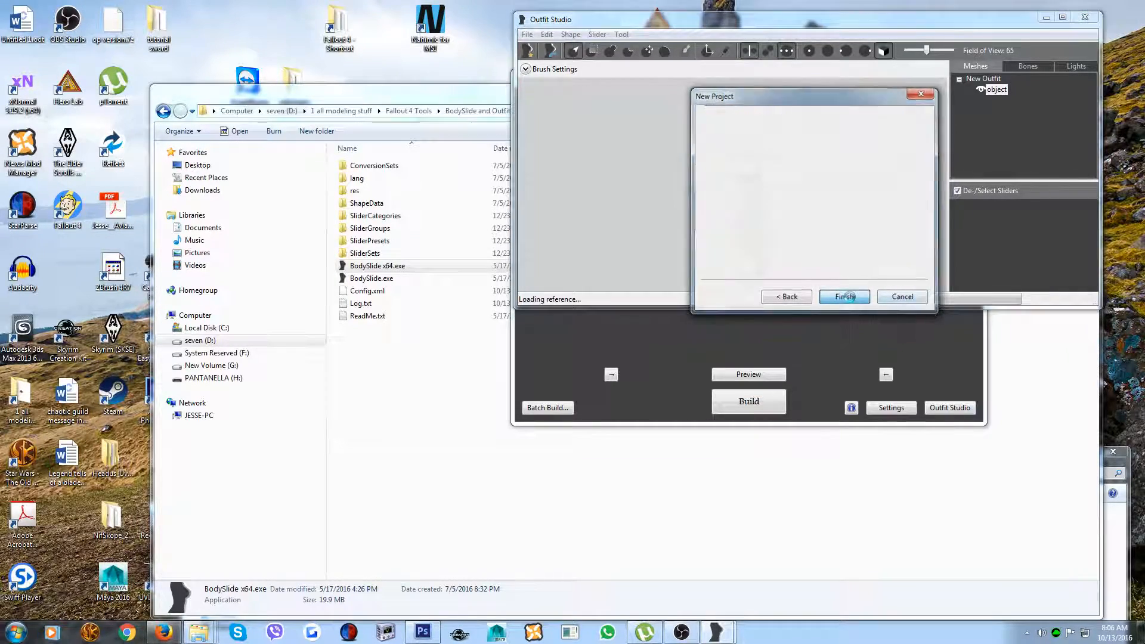
{"action": "left_click", "coordinate": [881, 163]}
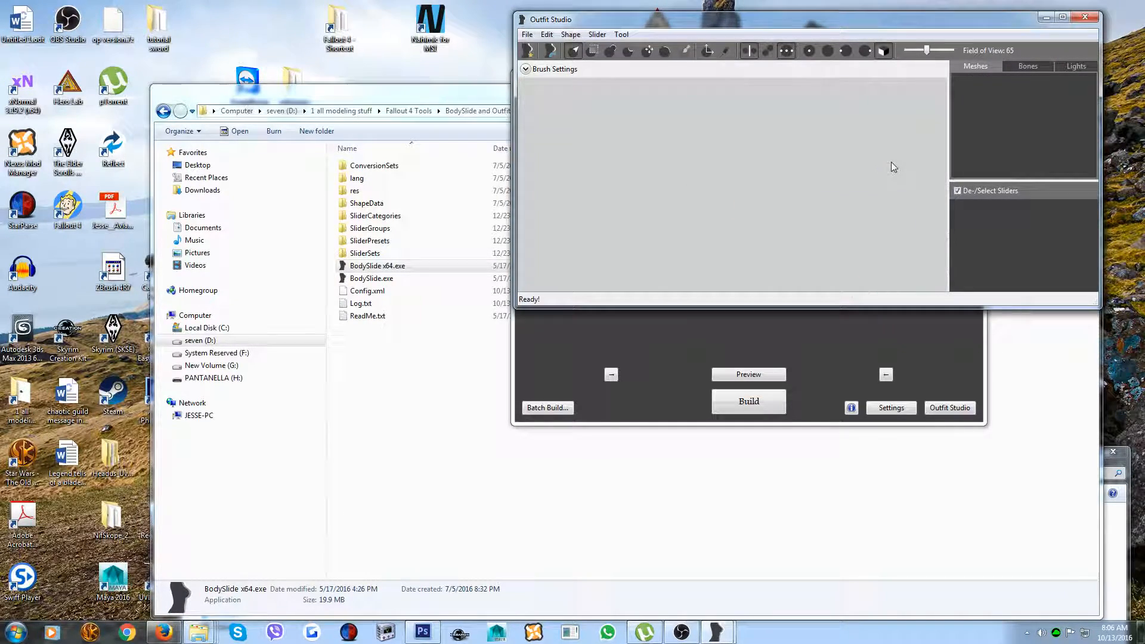
Step: Restart Outfit Studio with an empty scene and import handle.obj from the tutorial sword folder
{"action": "left_click", "coordinate": [1087, 20]}
{"action": "left_click", "coordinate": [950, 408]}
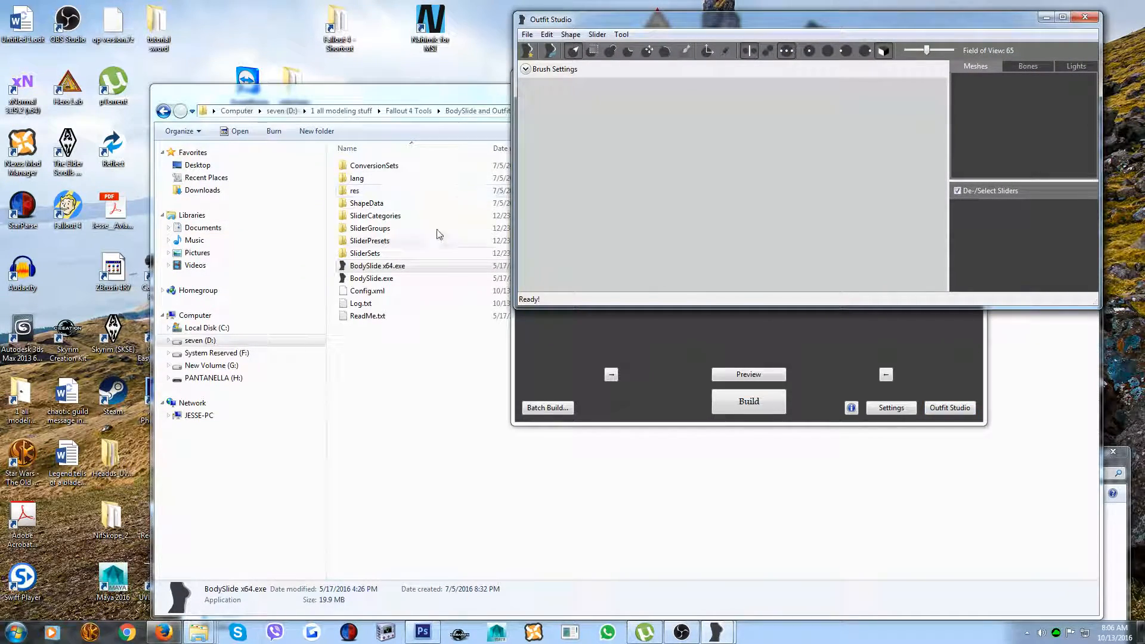
{"action": "double_click", "coordinate": [158, 27]}
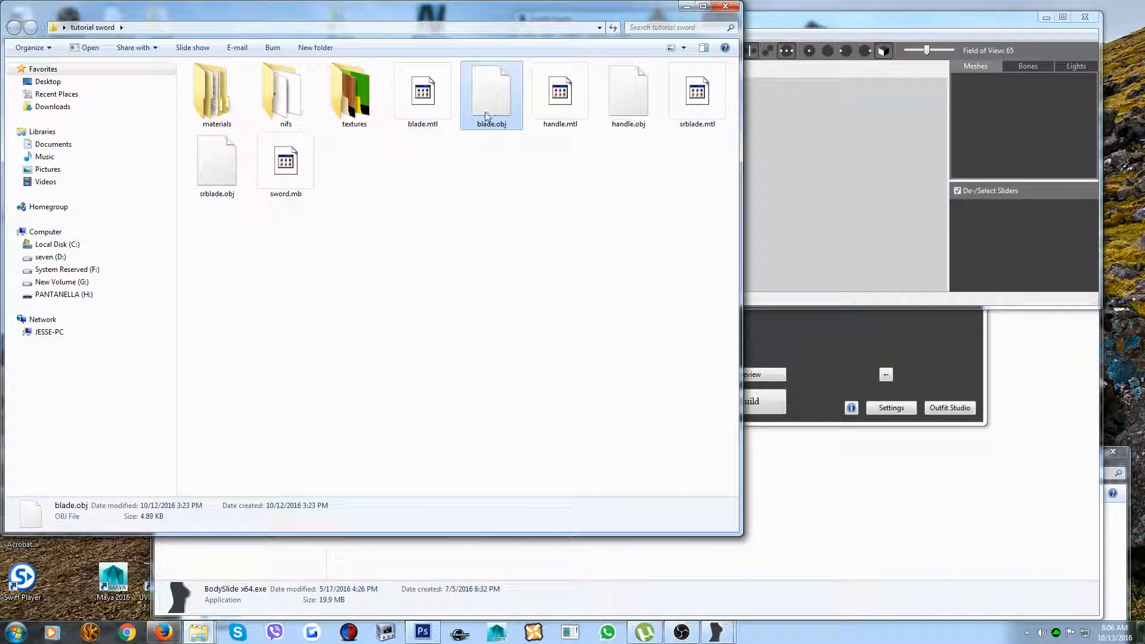
{"action": "left_click_drag", "start_coordinate": [629, 101], "coordinate": [856, 225]}
{"action": "left_click", "coordinate": [686, 6]}
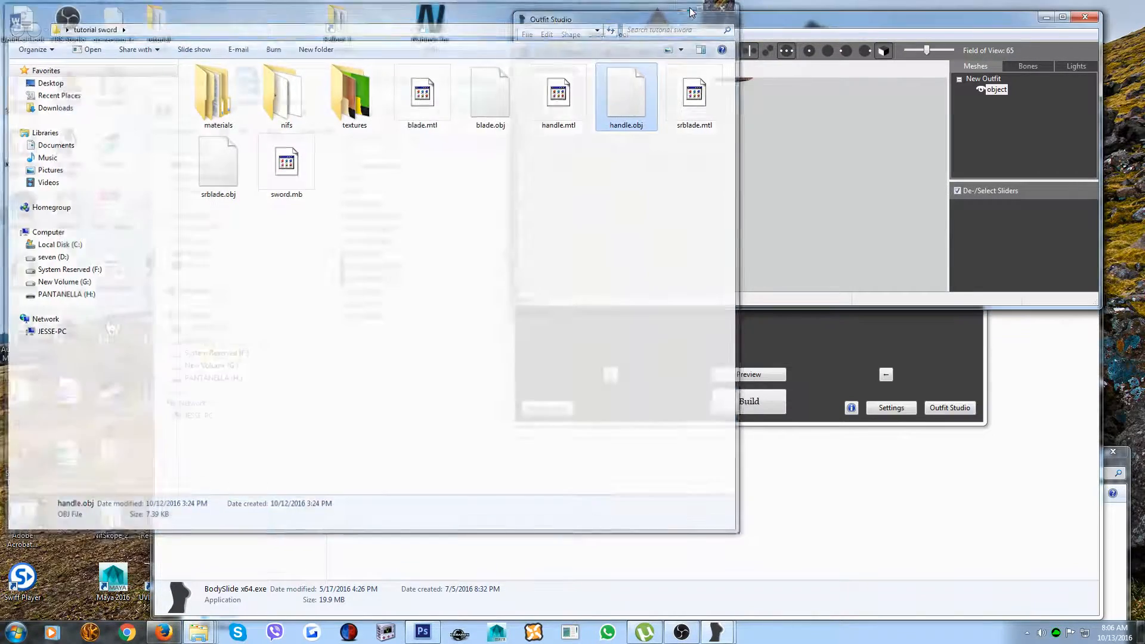
{"action": "middle_click_drag", "start_coordinate": [753, 154], "coordinate": [769, 251]}
{"action": "middle_click_drag", "start_coordinate": [771, 134], "coordinate": [782, 244]}
{"action": "scroll", "coordinate": [774, 180], "scroll_direction": "down", "scroll_amount": 1}
{"action": "scroll", "coordinate": [764, 205], "scroll_direction": "down", "scroll_amount": 2}
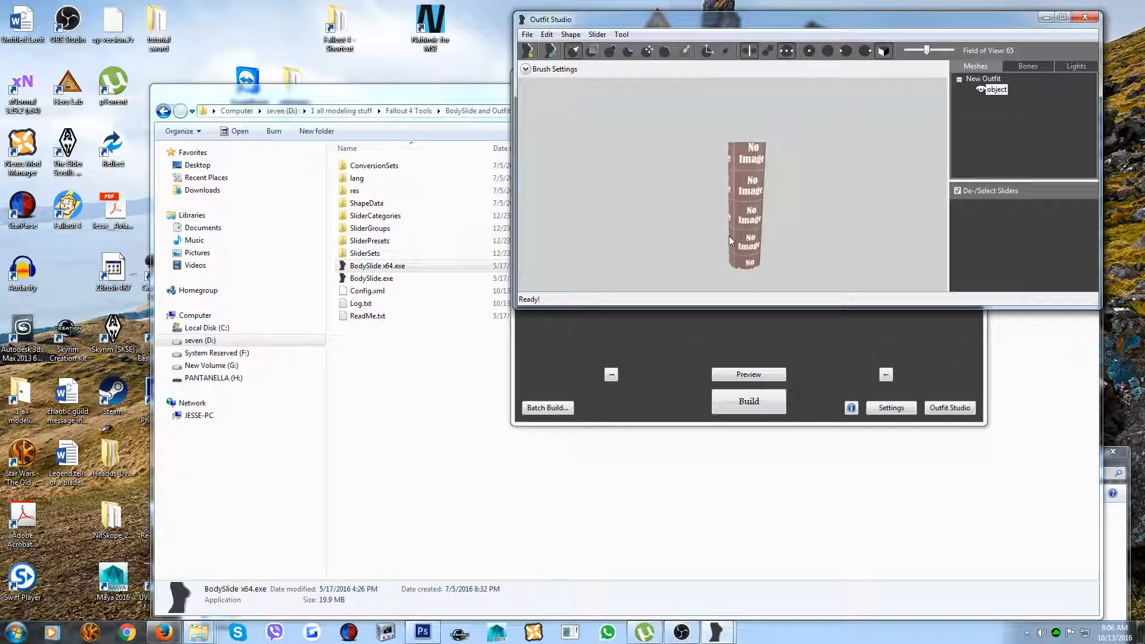
Step: Export the handle mesh as a NIF file into the body slide nifs folder, named after the handle
{"action": "left_click", "coordinate": [527, 35]}
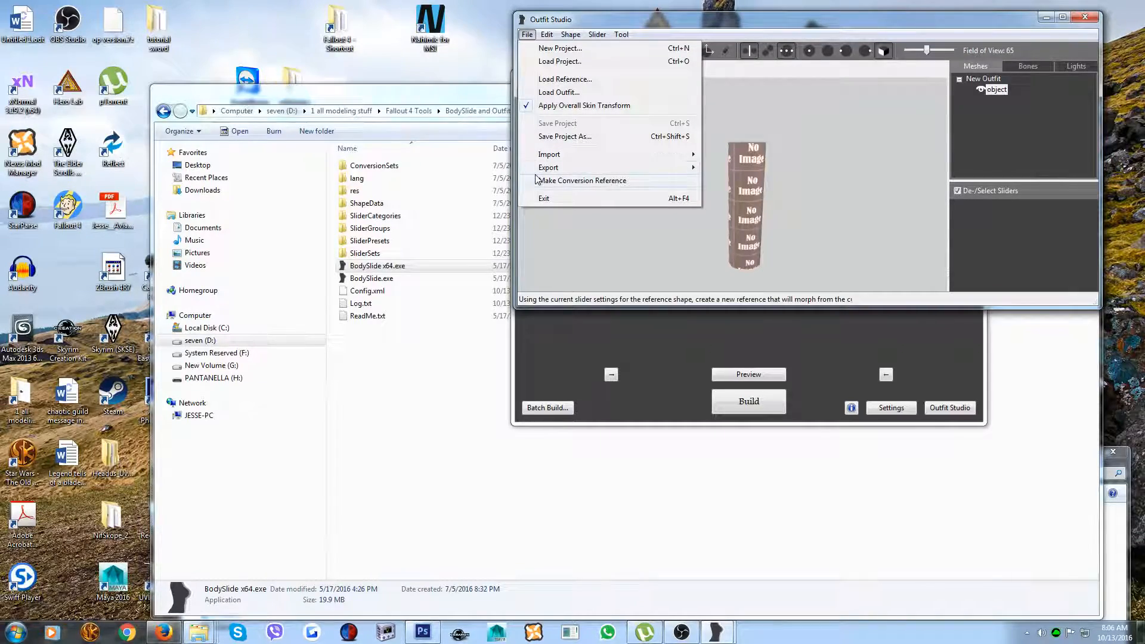
{"action": "mouse_move", "coordinate": [549, 170]}
{"action": "left_click", "coordinate": [728, 168]}
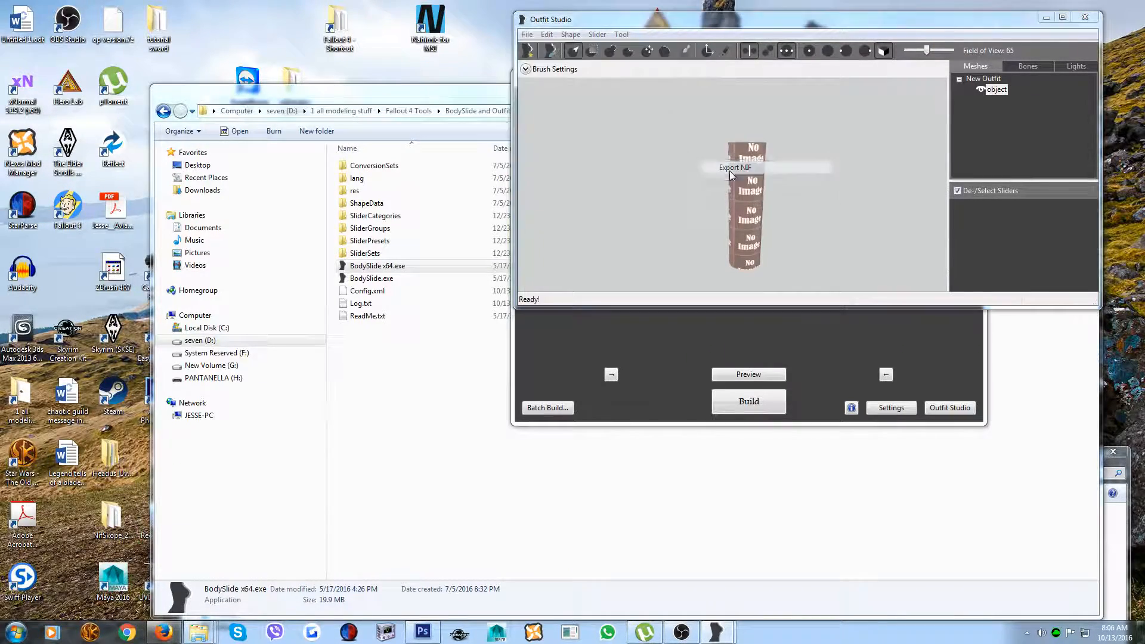
{"action": "left_click", "coordinate": [910, 173]}
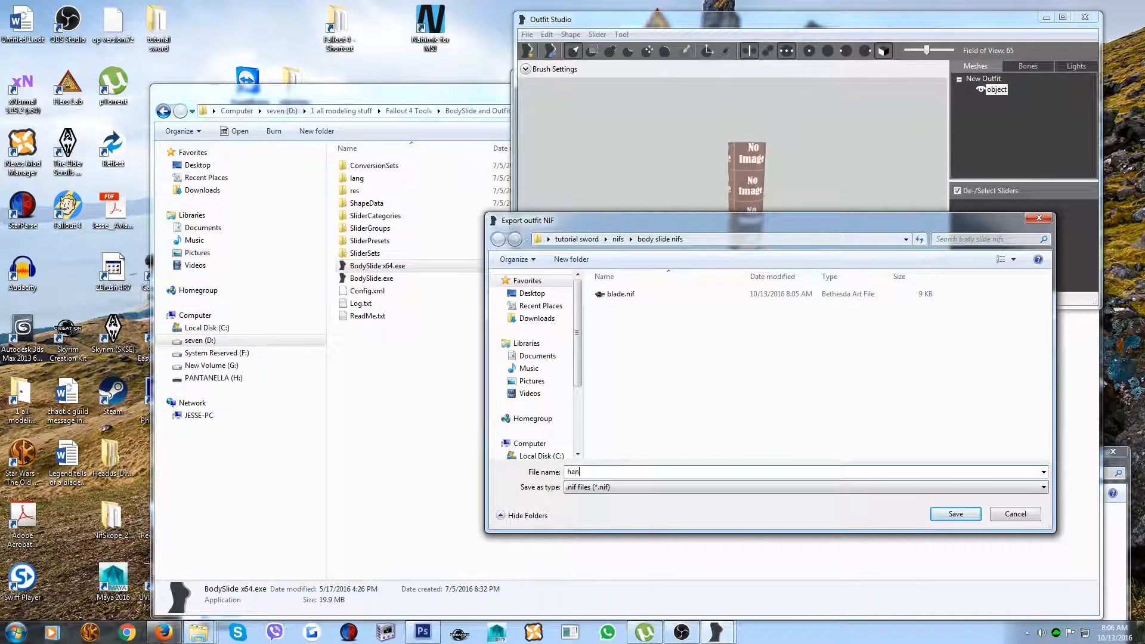
{"action": "left_click", "coordinate": [955, 513]}
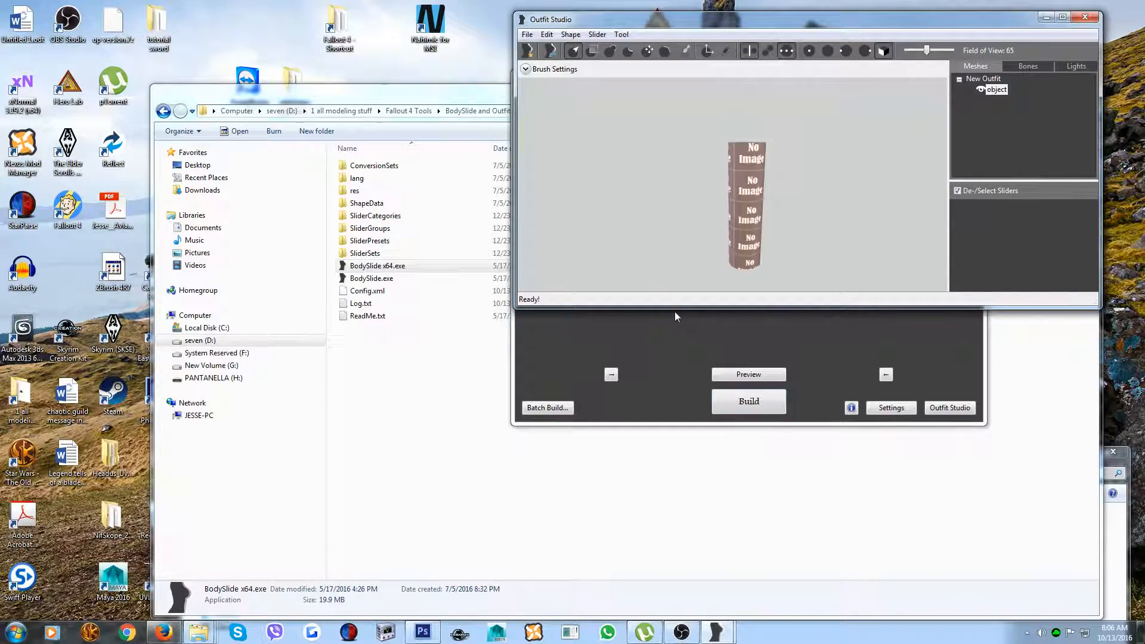
Step: Restart Outfit Studio with an empty scene and import srblade.obj from the tutorial sword folder
{"action": "left_click", "coordinate": [1080, 18]}
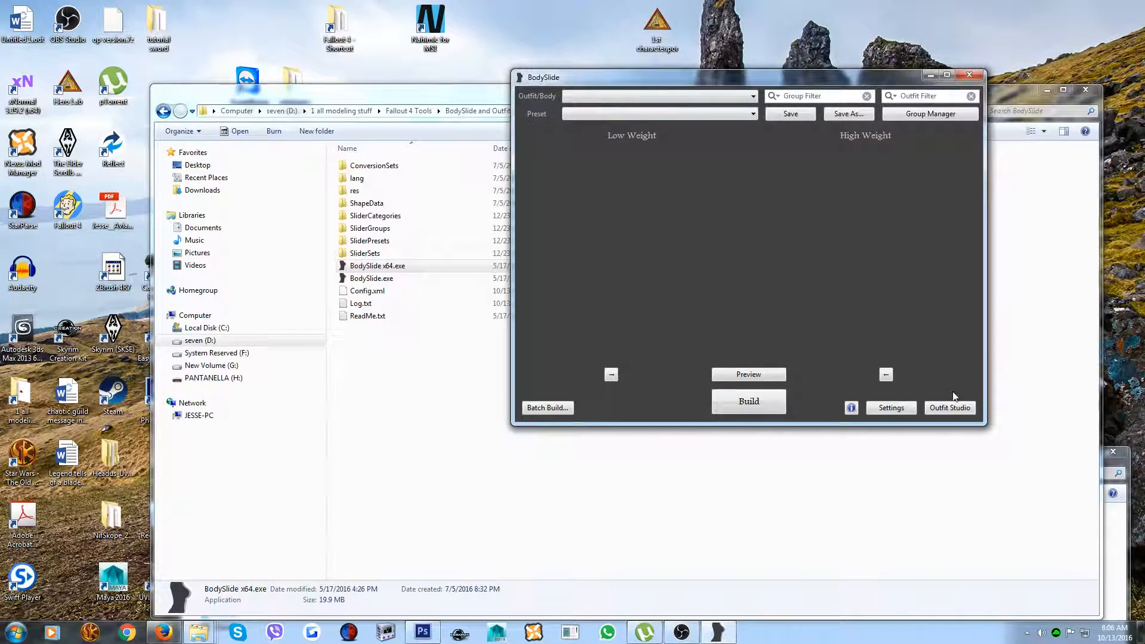
{"action": "left_click", "coordinate": [951, 407]}
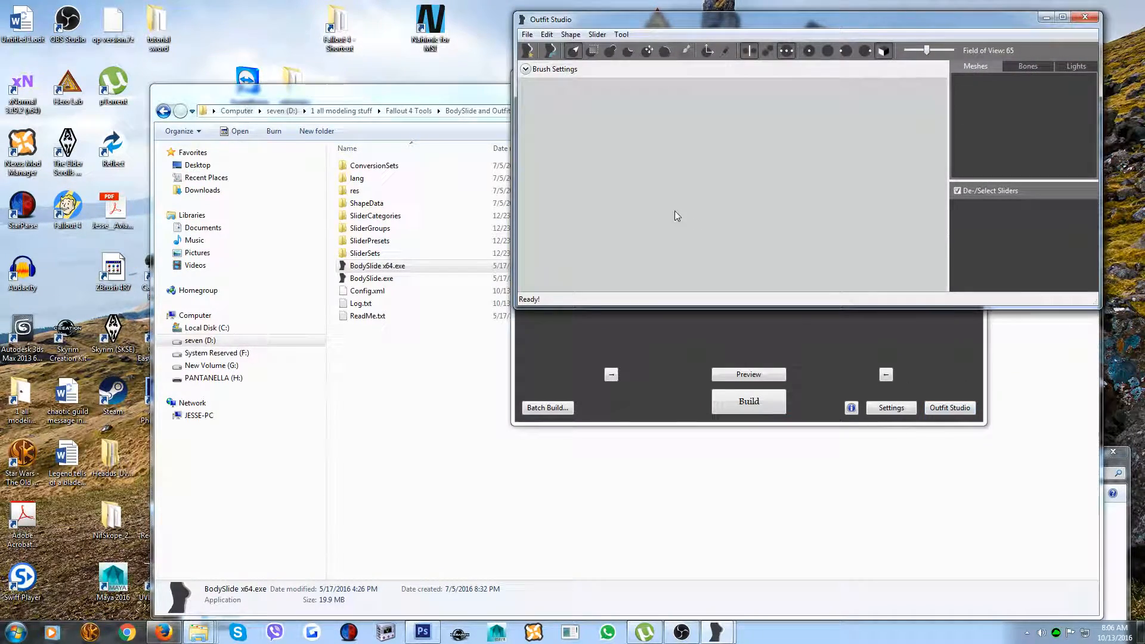
{"action": "double_click", "coordinate": [158, 25]}
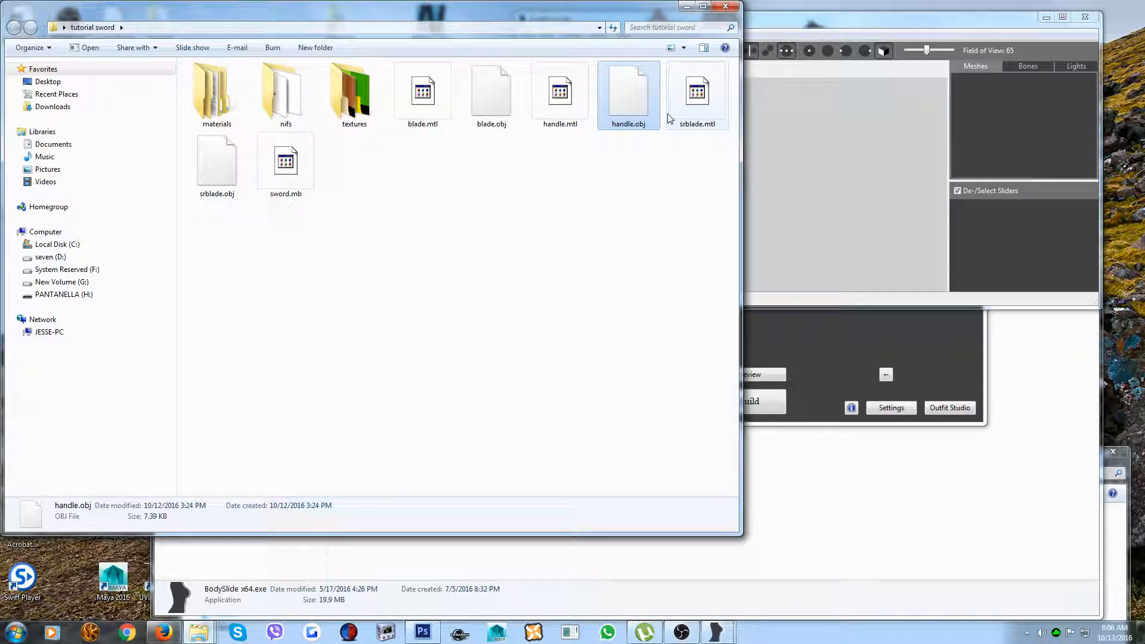
{"action": "left_click", "coordinate": [203, 176]}
{"action": "left_click_drag", "start_coordinate": [202, 176], "coordinate": [875, 188]}
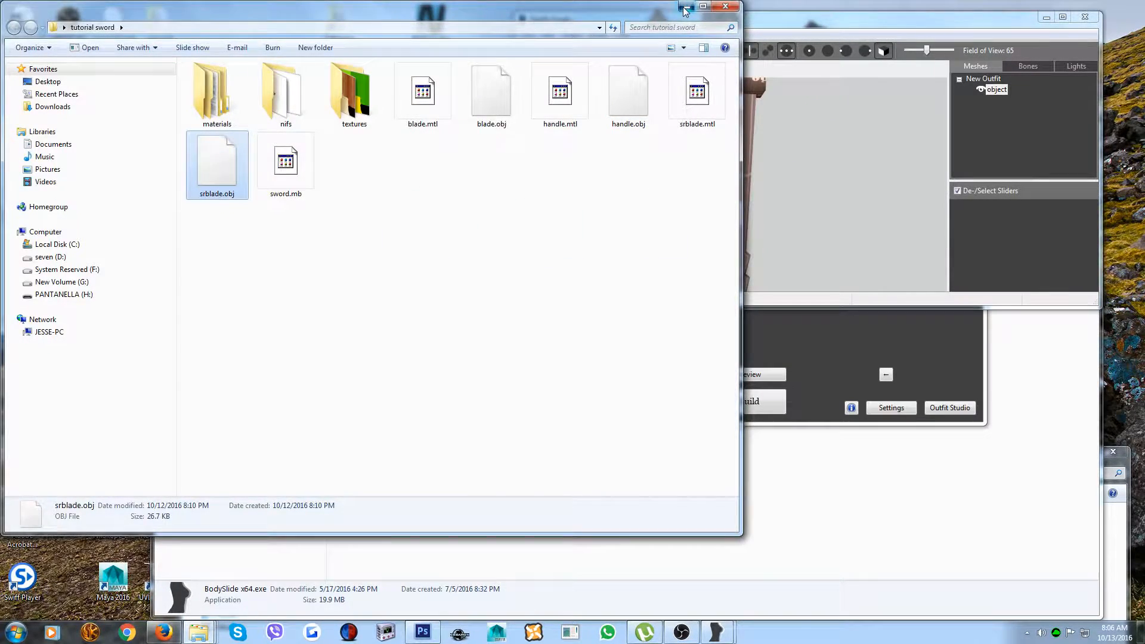
Step: Export the srblade mesh as a NIF file named bladesr into the body slide nifs folder, accepting the unweighted vertices
{"action": "left_click", "coordinate": [687, 6]}
{"action": "middle_click_drag", "start_coordinate": [746, 256], "coordinate": [751, 144]}
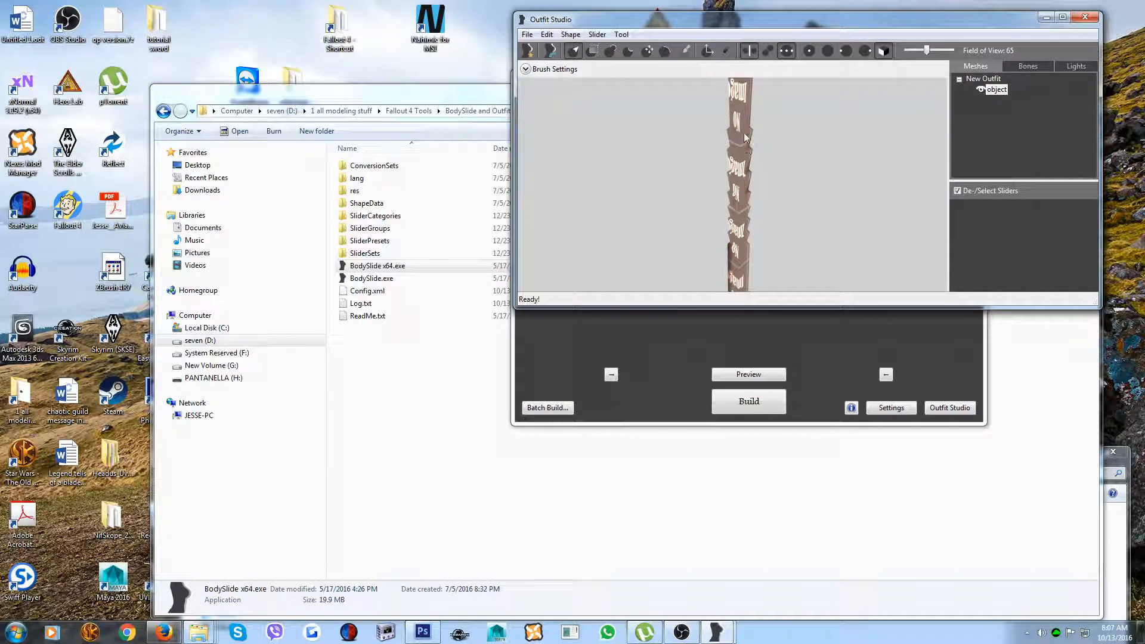
{"action": "left_click", "coordinate": [527, 34]}
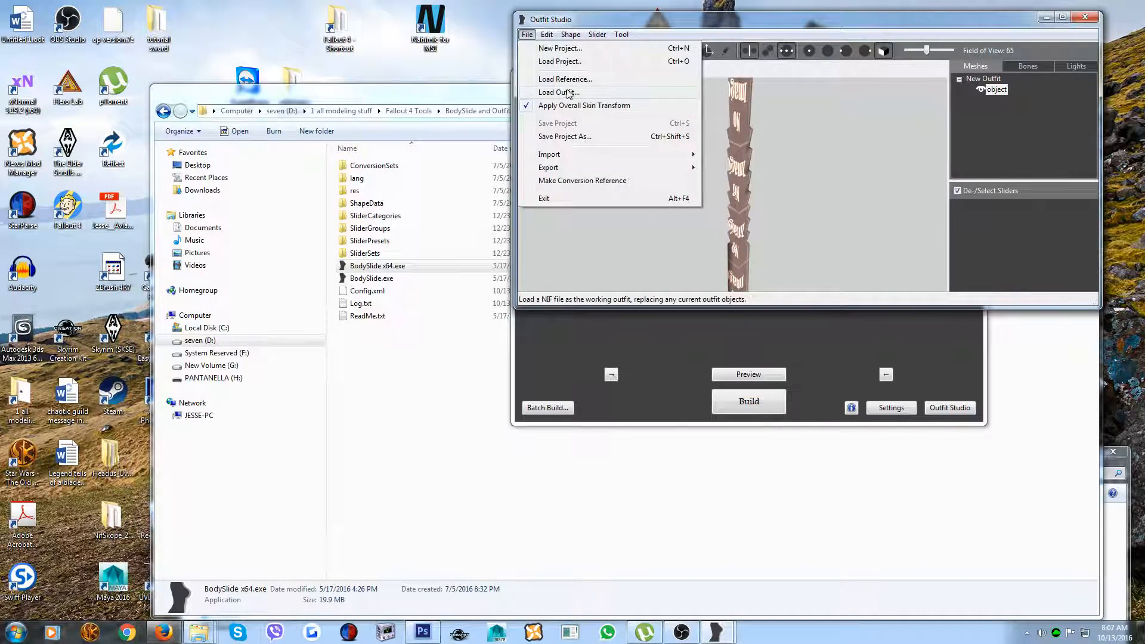
{"action": "mouse_move", "coordinate": [686, 167]}
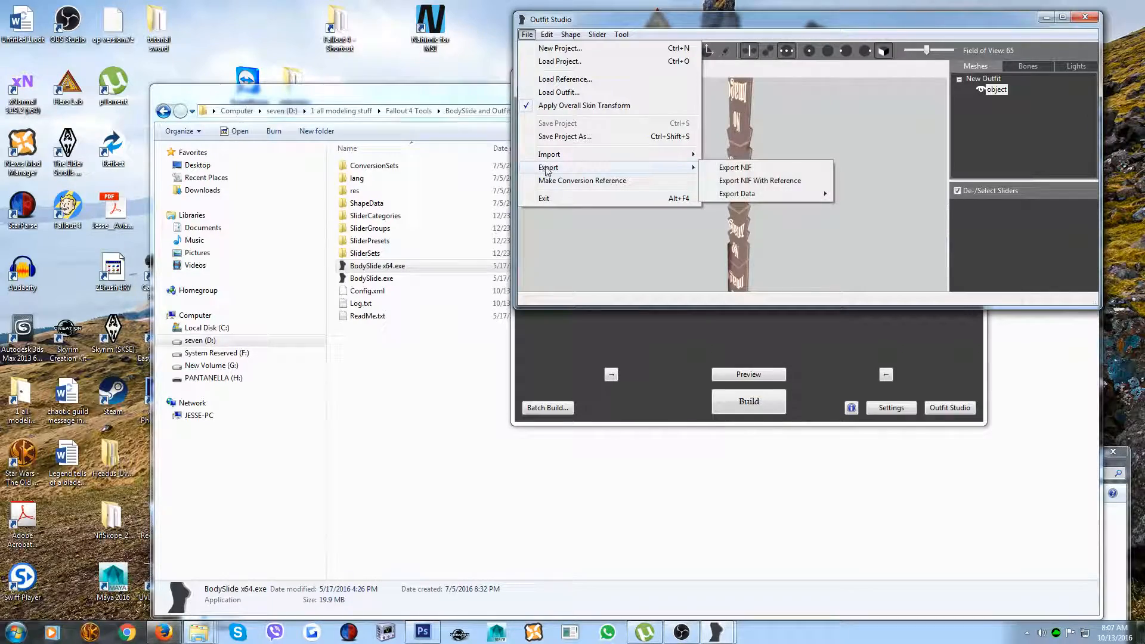
{"action": "left_click", "coordinate": [726, 168]}
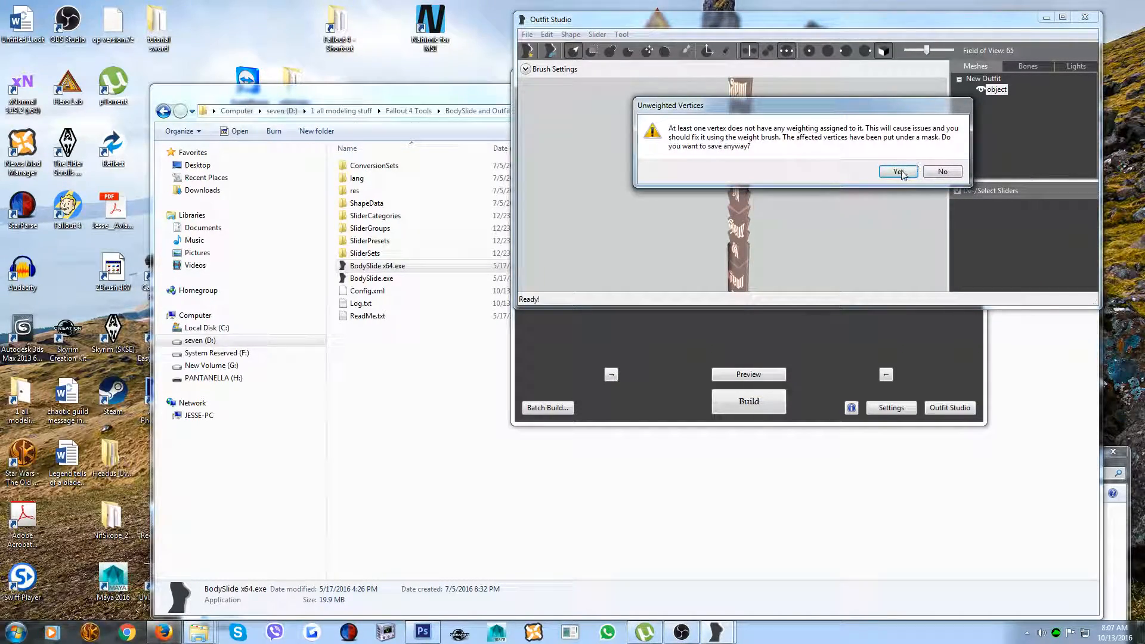
{"action": "left_click", "coordinate": [900, 172]}
{"action": "type", "text": "blader"}
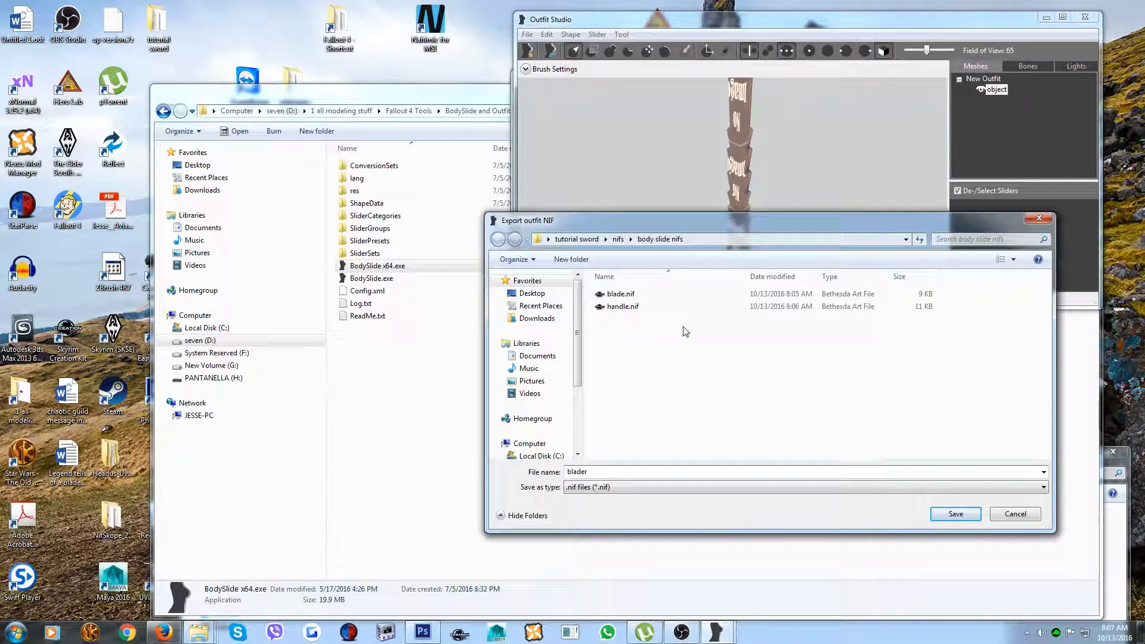
{"action": "type", "text": "sr"}
{"action": "left_click", "coordinate": [953, 517]}
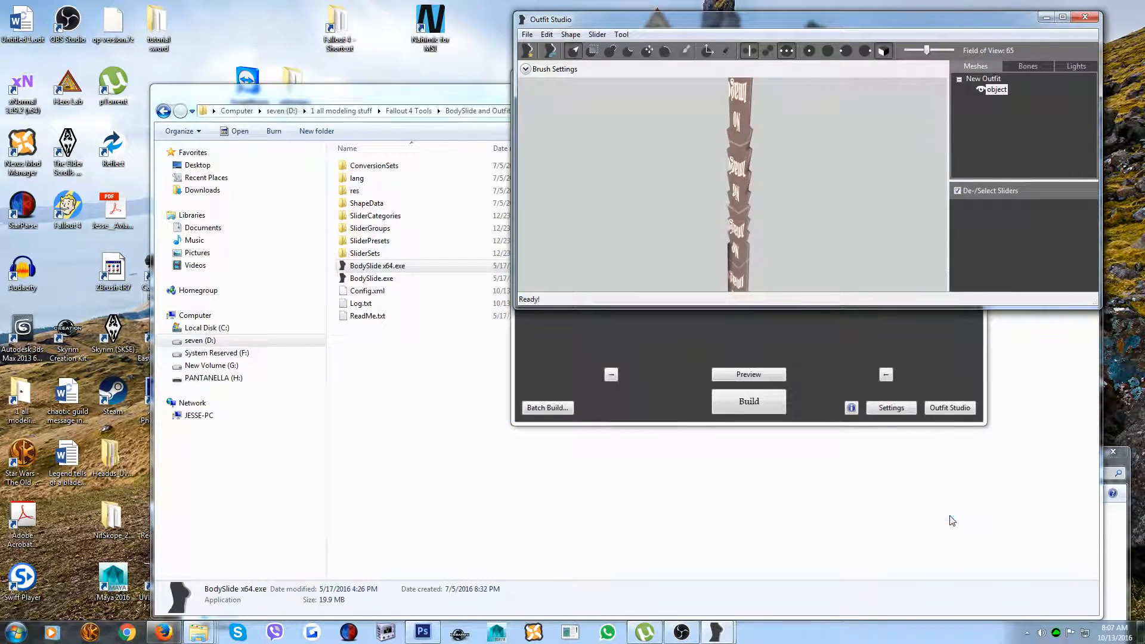
Step: Close Outfit Studio and minimize the BodySlide program and its folder window
{"action": "left_click", "coordinate": [1086, 17]}
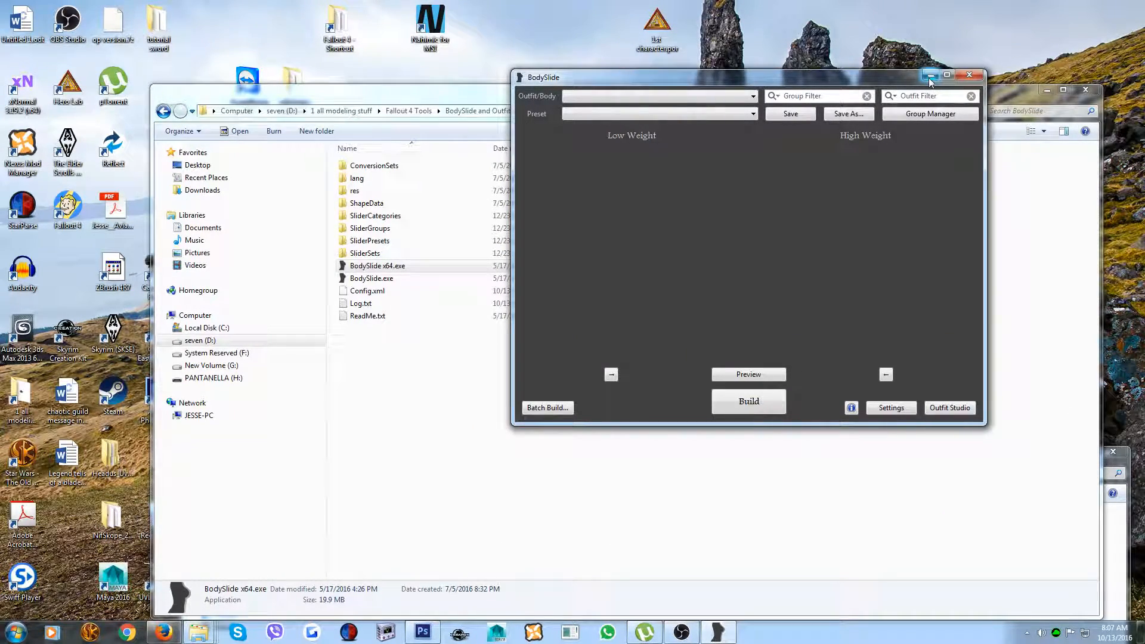
{"action": "left_click", "coordinate": [930, 75]}
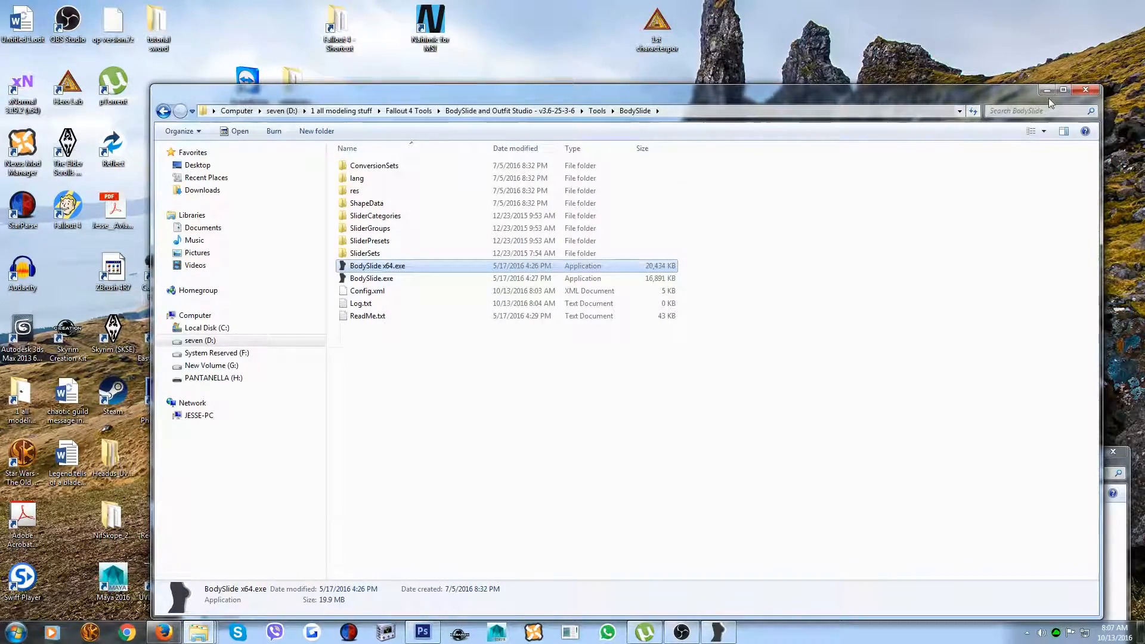
{"action": "left_click", "coordinate": [1047, 90]}
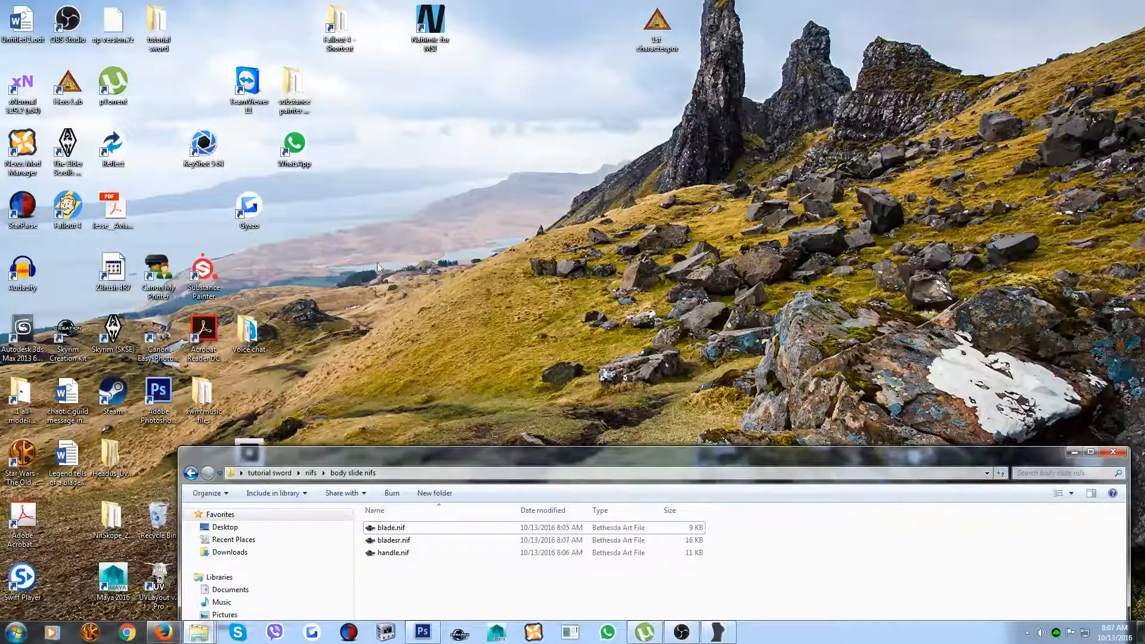
Step: Close the game's Weapons folder window and go from body slide nifs up to the tutorial sword folder
{"action": "mouse_move", "coordinate": [201, 633]}
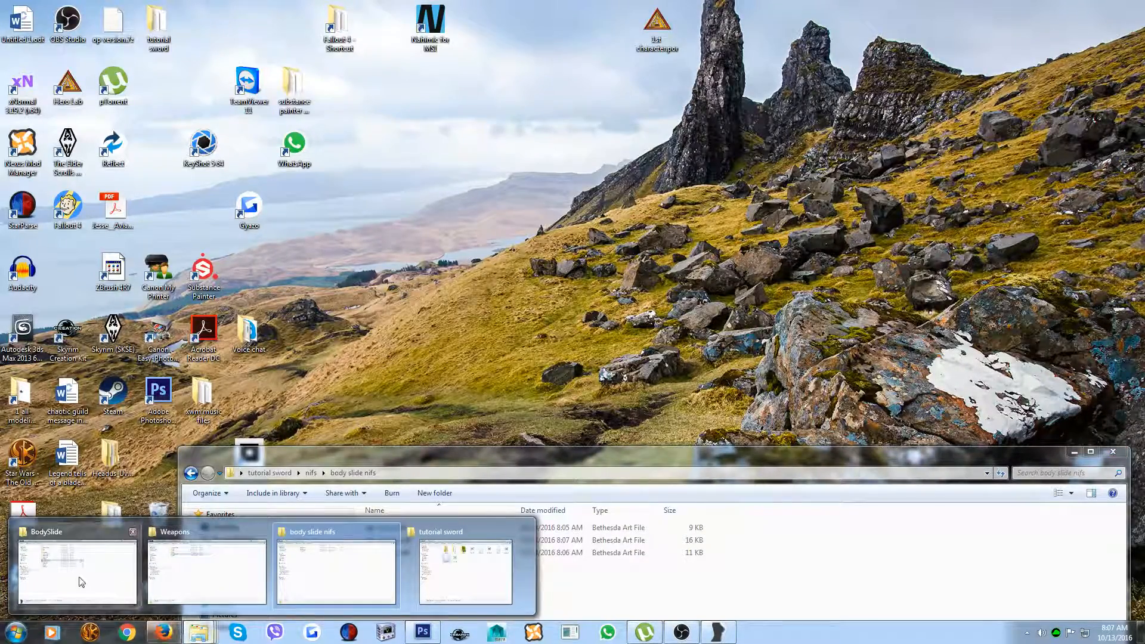
{"action": "left_click", "coordinate": [218, 562]}
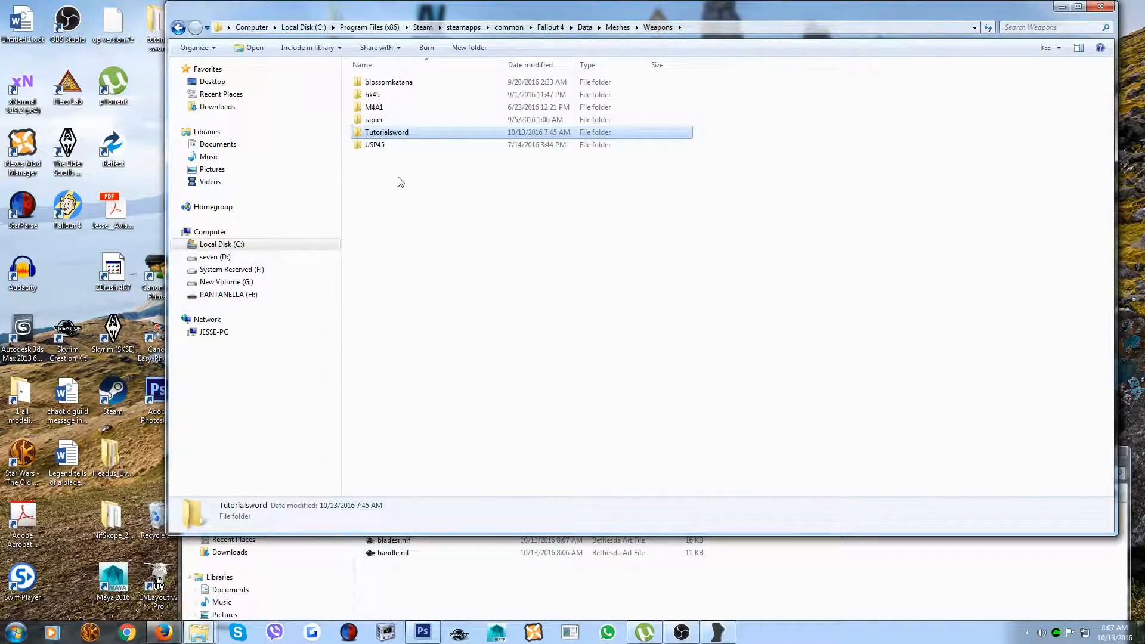
{"action": "left_click", "coordinate": [1100, 6]}
{"action": "mouse_move", "coordinate": [197, 633]}
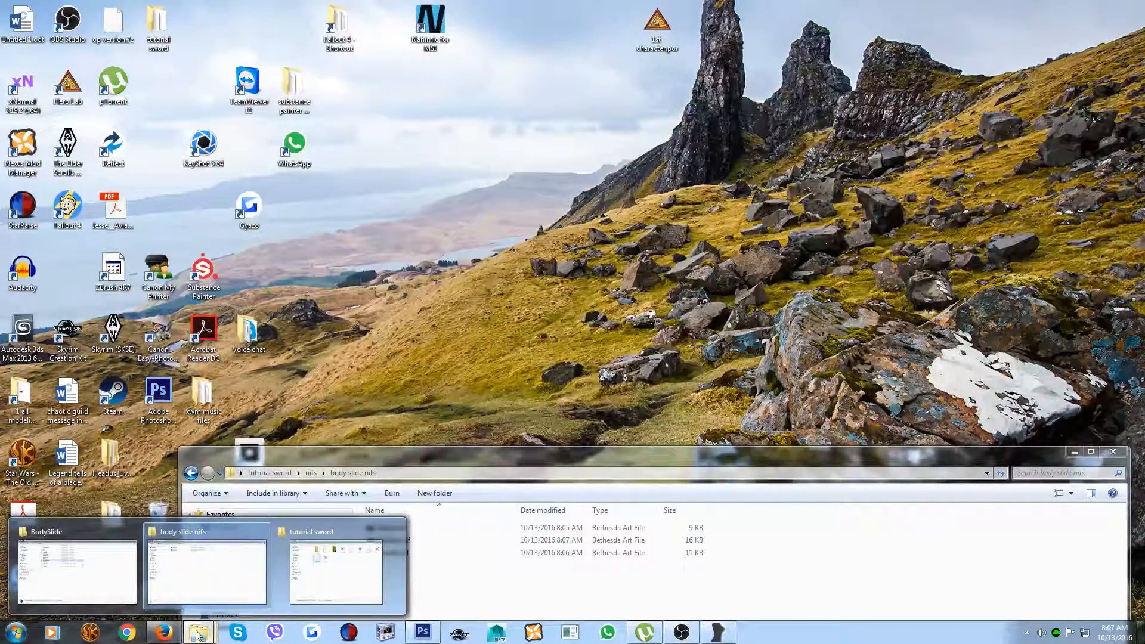
{"action": "left_click", "coordinate": [219, 579]}
{"action": "left_click_drag", "start_coordinate": [403, 460], "coordinate": [399, 183]}
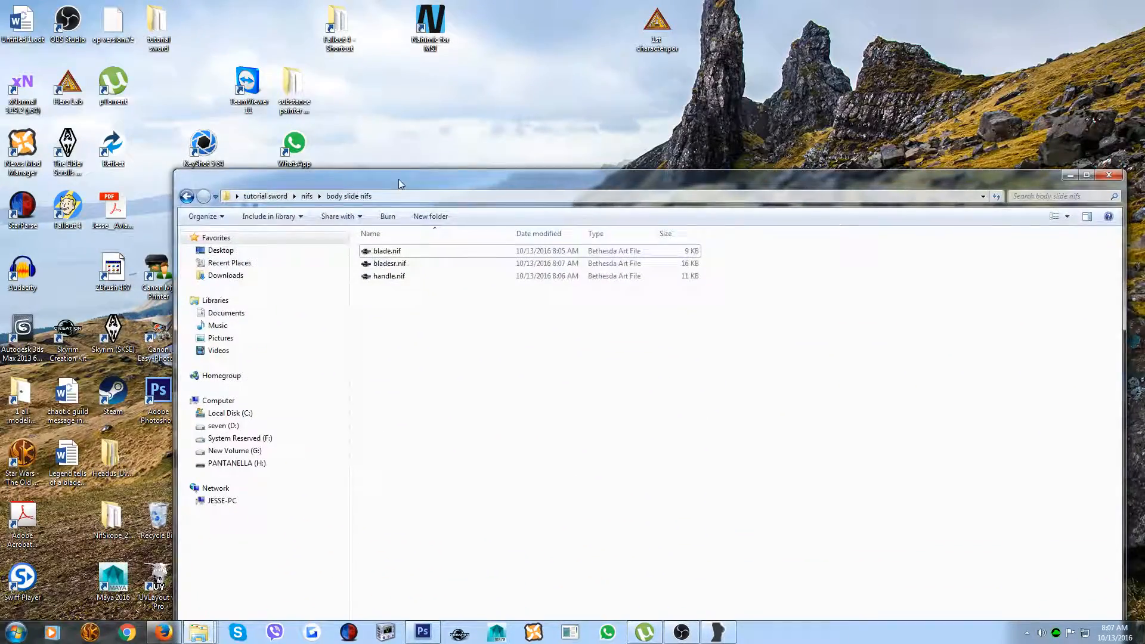
{"action": "left_click", "coordinate": [267, 197]}
Step: In the BodySlide folder window, browse to Fallout 4 Tools > fallout 4 weapons > Meshes > Weapons > ChineseOfficerSword
{"action": "left_click", "coordinate": [201, 633]}
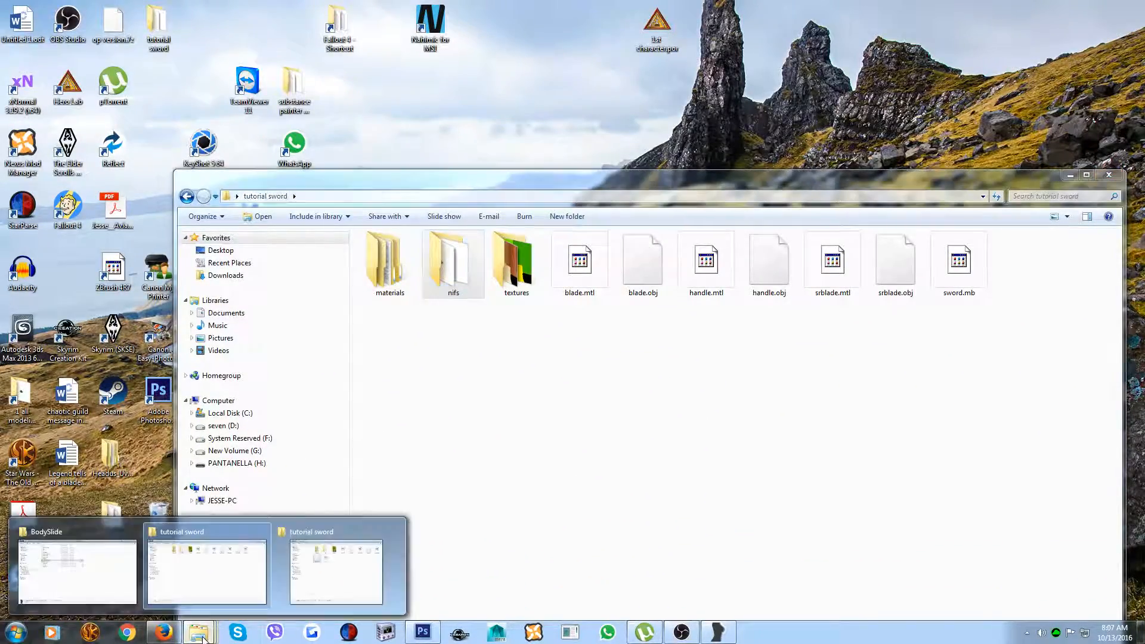
{"action": "left_click", "coordinate": [72, 569]}
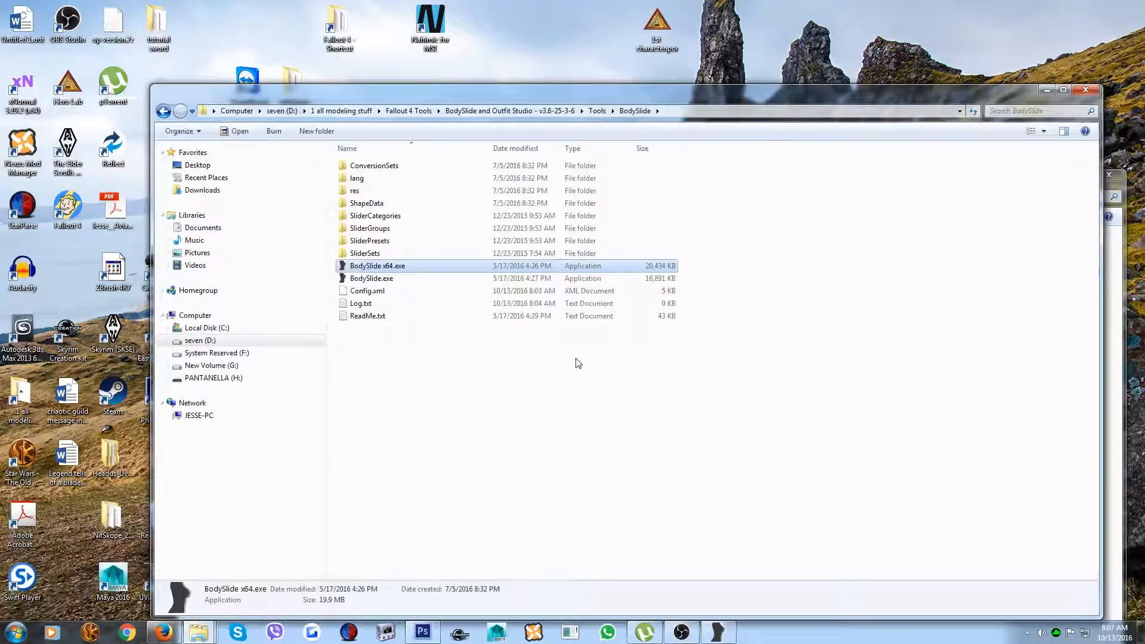
{"action": "left_click", "coordinate": [595, 112]}
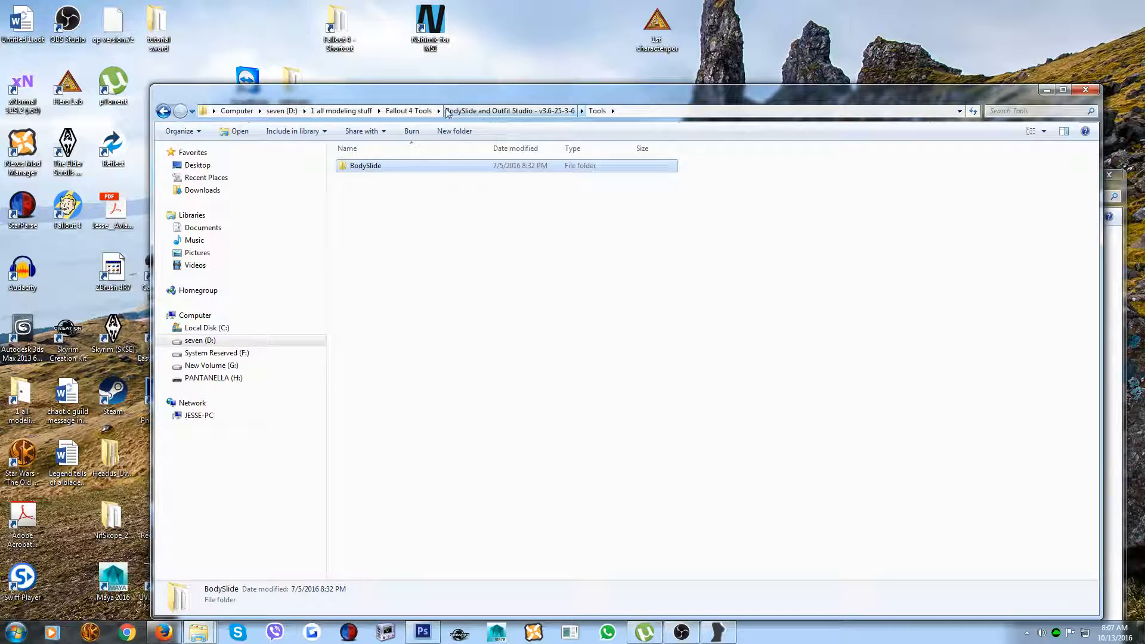
{"action": "left_click", "coordinate": [406, 111]}
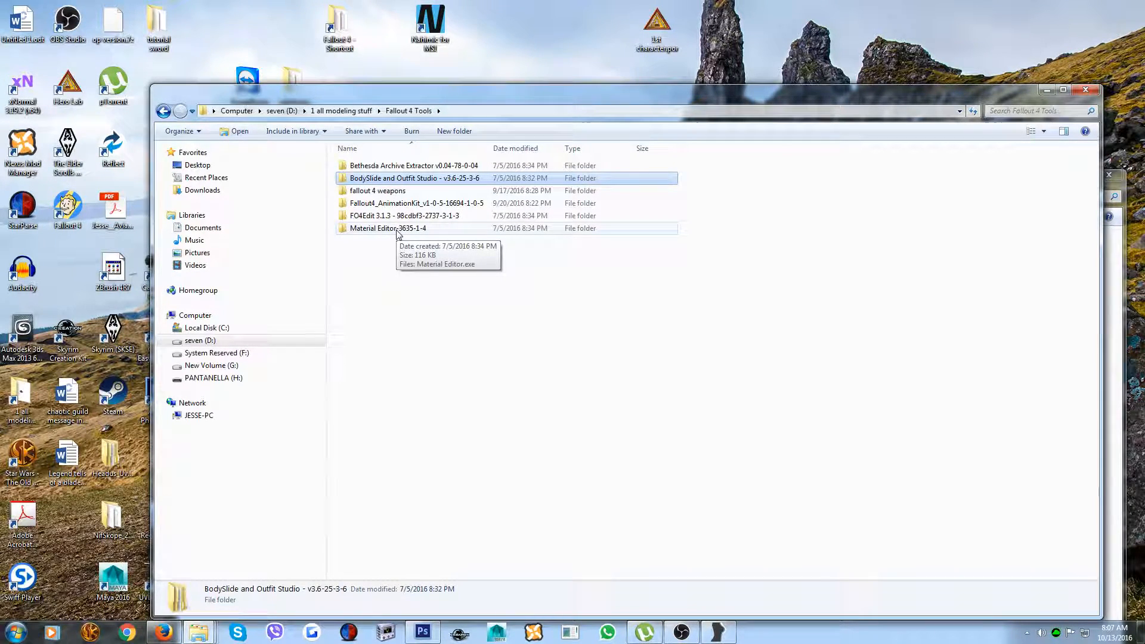
{"action": "double_click", "coordinate": [375, 191]}
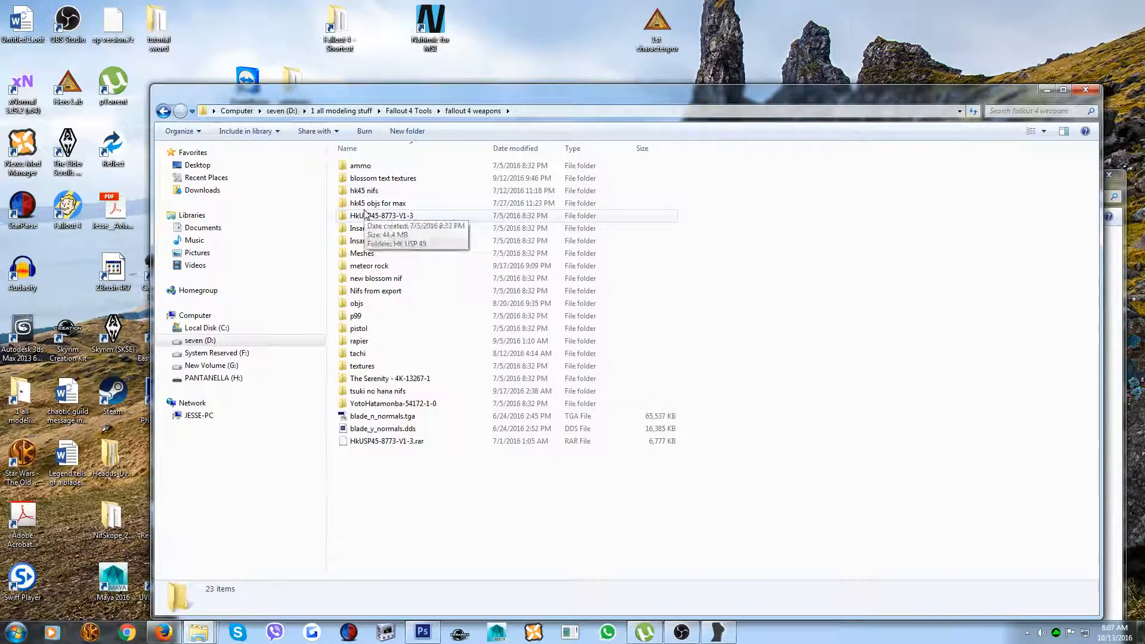
{"action": "double_click", "coordinate": [360, 257]}
{"action": "double_click", "coordinate": [364, 166]}
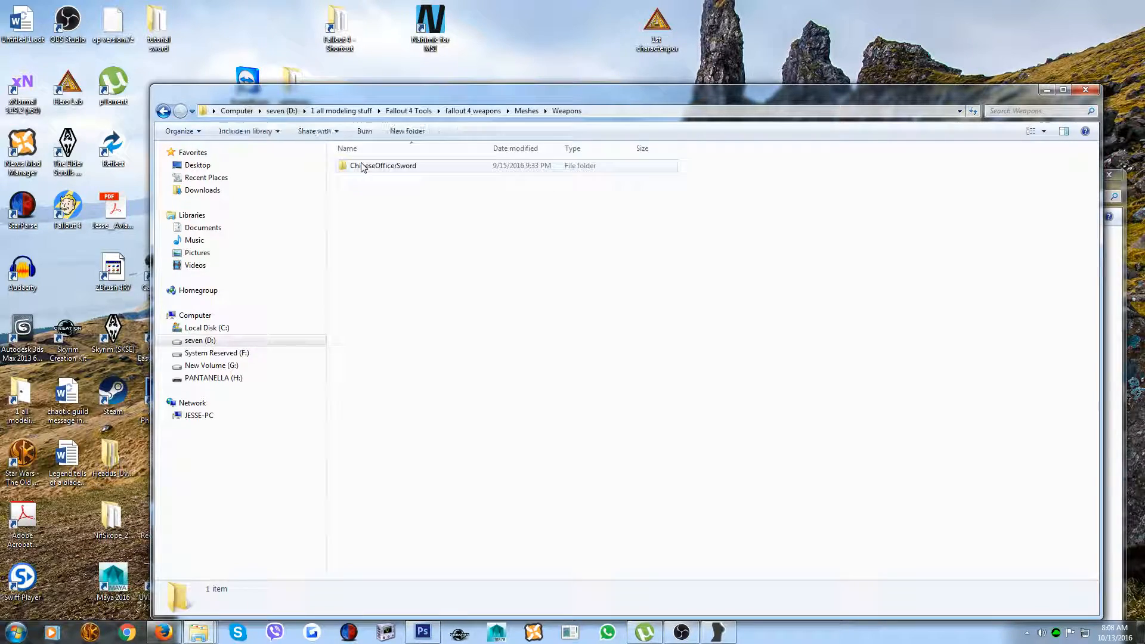
{"action": "double_click", "coordinate": [362, 166]}
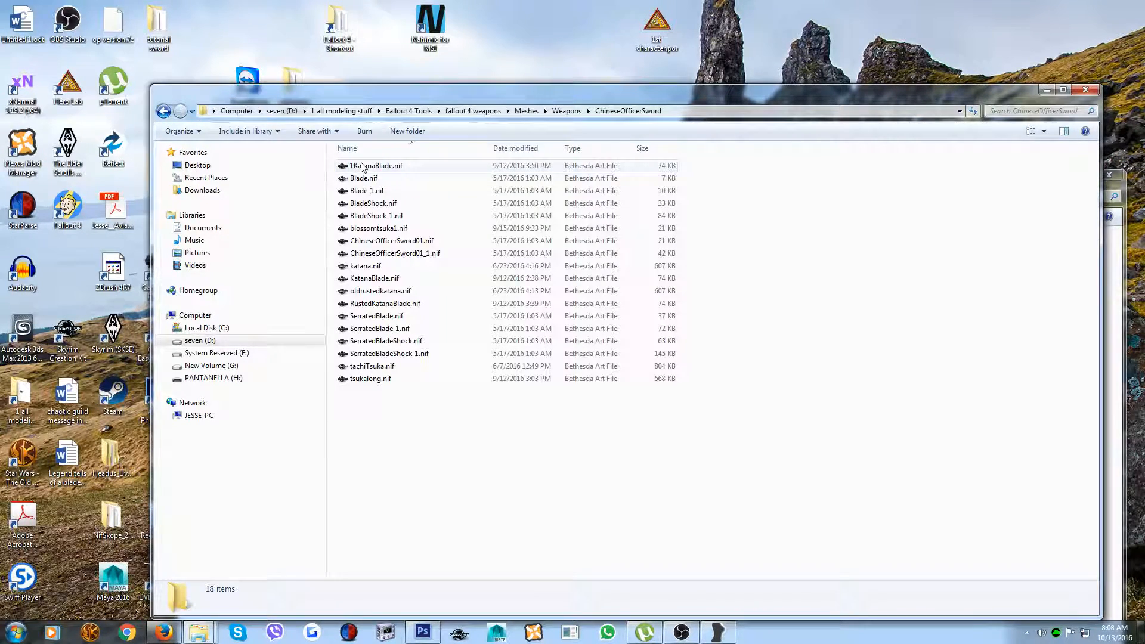
Step: Switch to NifSkope and open four separate empty windows of it
{"action": "right_click", "coordinate": [393, 632]}
{"action": "left_click", "coordinate": [346, 587]}
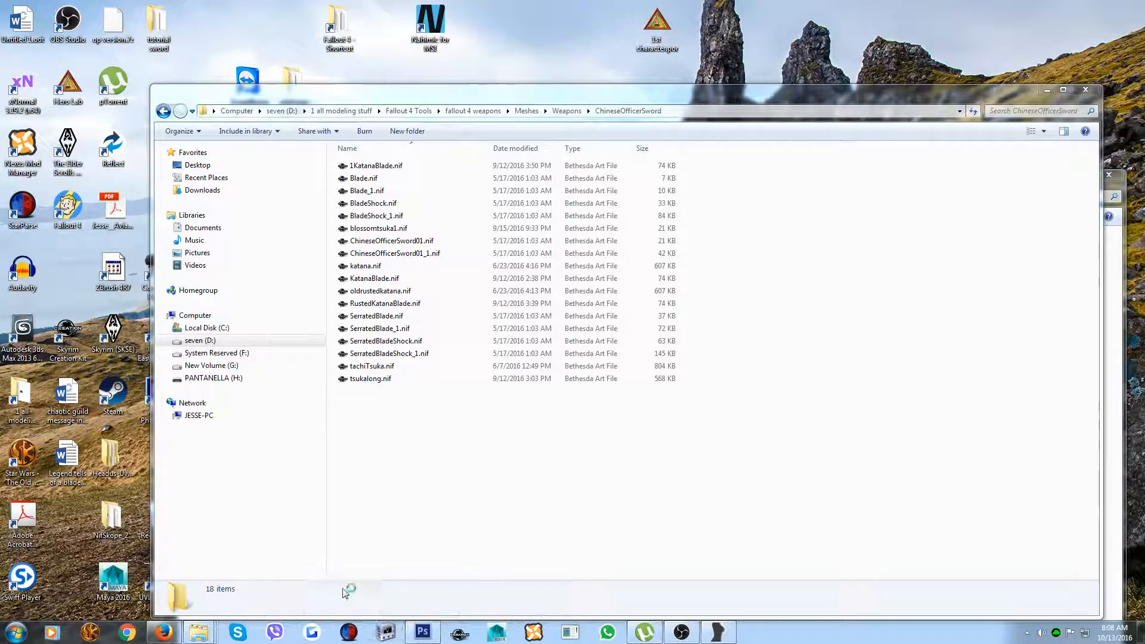
{"action": "right_click", "coordinate": [386, 632]}
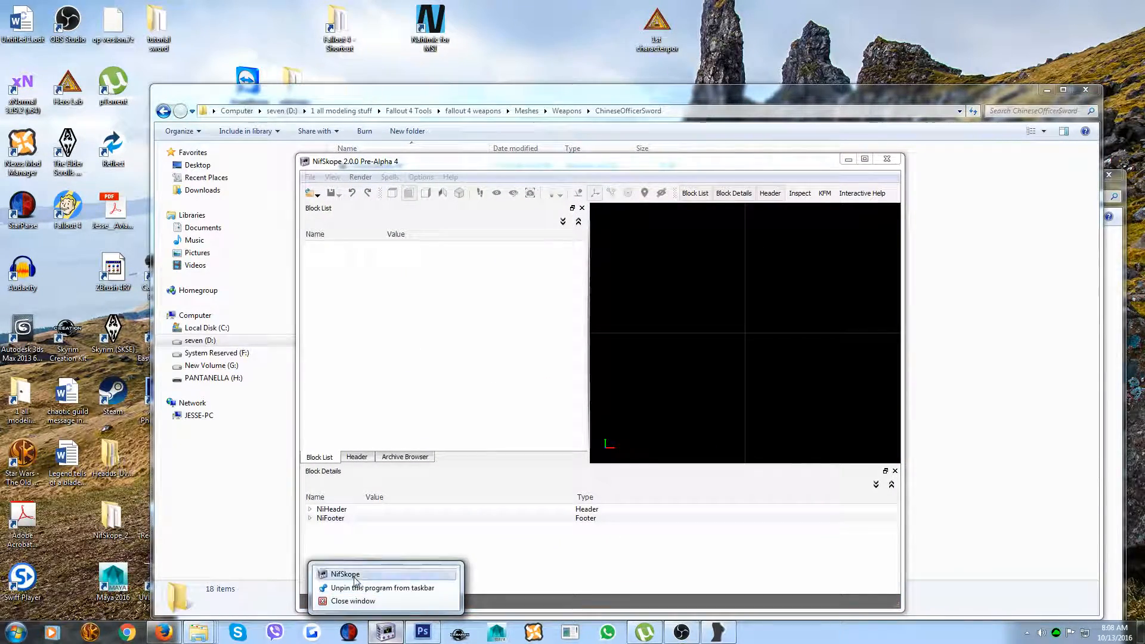
{"action": "left_click", "coordinate": [356, 575]}
{"action": "right_click", "coordinate": [386, 632]}
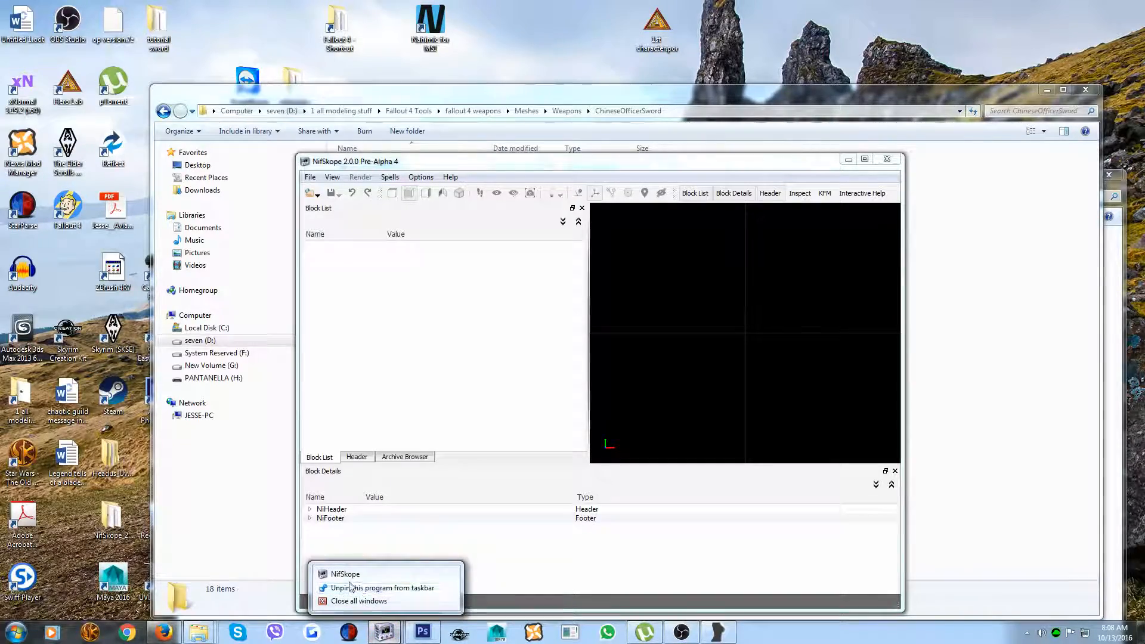
{"action": "left_click", "coordinate": [353, 577]}
{"action": "right_click", "coordinate": [385, 632]}
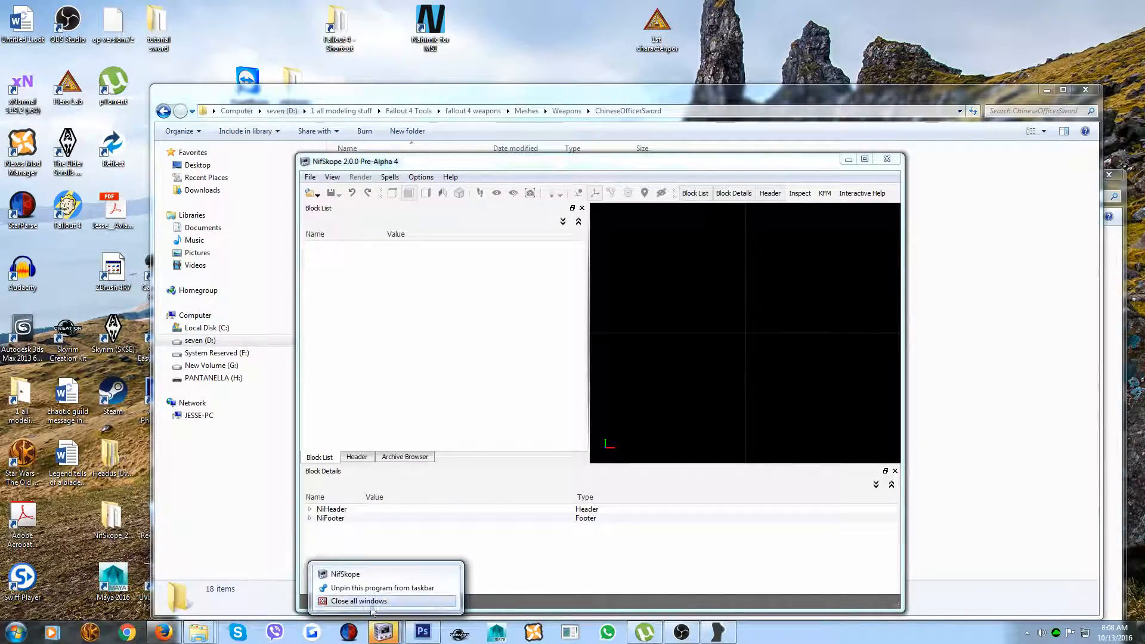
{"action": "left_click", "coordinate": [353, 575]}
Step: Stack two NifSkope windows beside the ChineseOfficerSword file list and minimize the other two
{"action": "left_click_drag", "start_coordinate": [654, 150], "coordinate": [740, 42]}
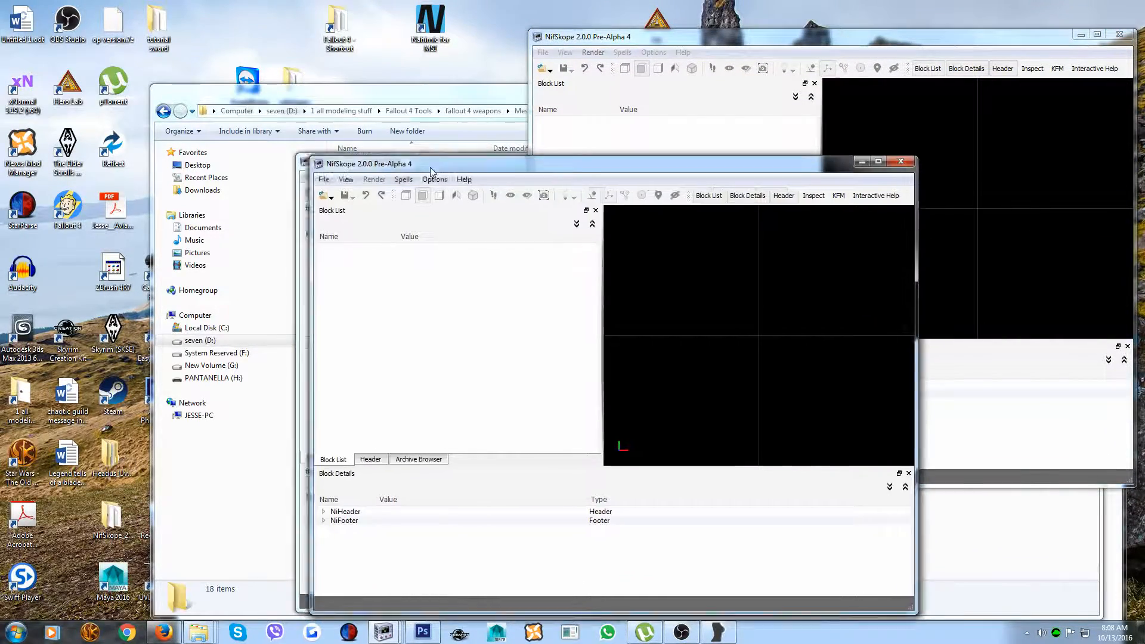
{"action": "left_click_drag", "start_coordinate": [450, 163], "coordinate": [653, 175]}
{"action": "left_click_drag", "start_coordinate": [400, 141], "coordinate": [173, 27]}
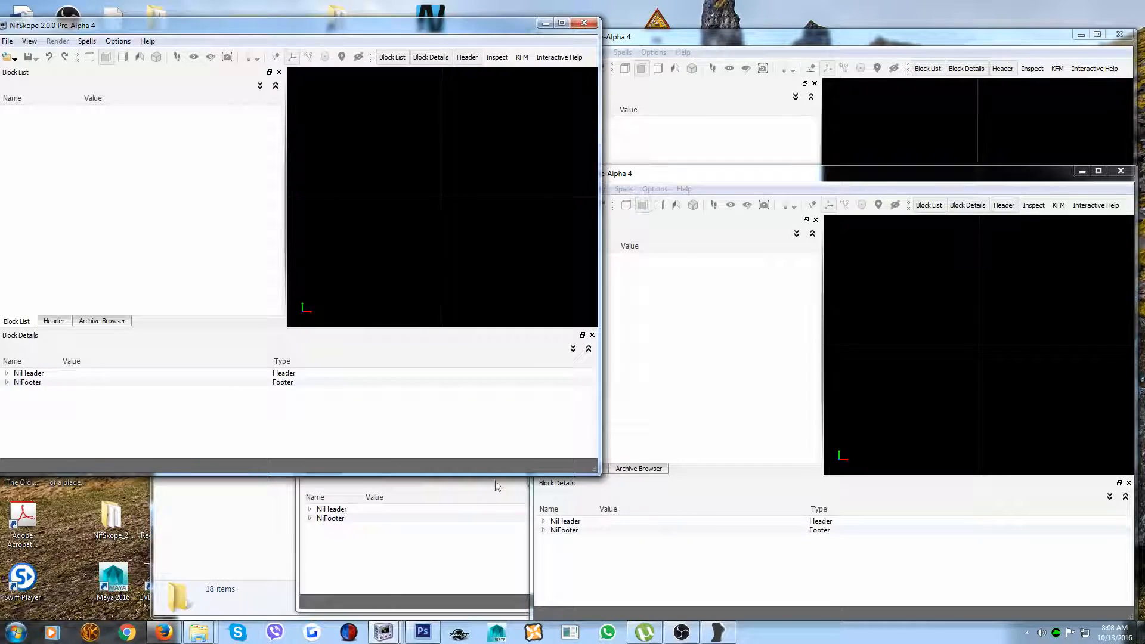
{"action": "left_click", "coordinate": [541, 25]}
{"action": "left_click_drag", "start_coordinate": [456, 159], "coordinate": [170, 19]}
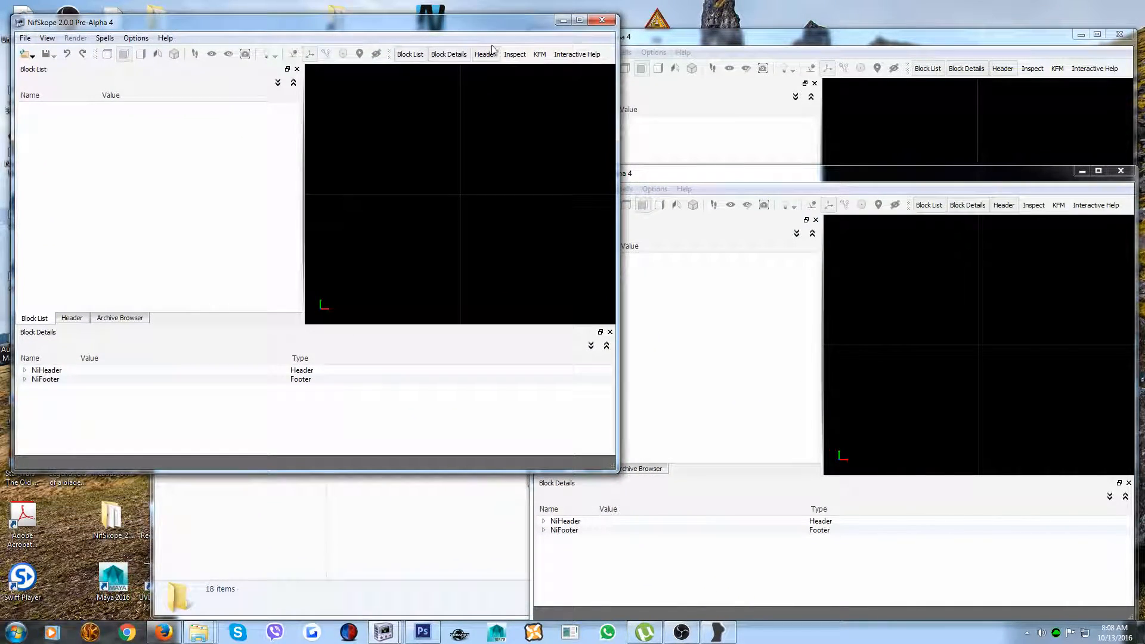
{"action": "left_click", "coordinate": [562, 21]}
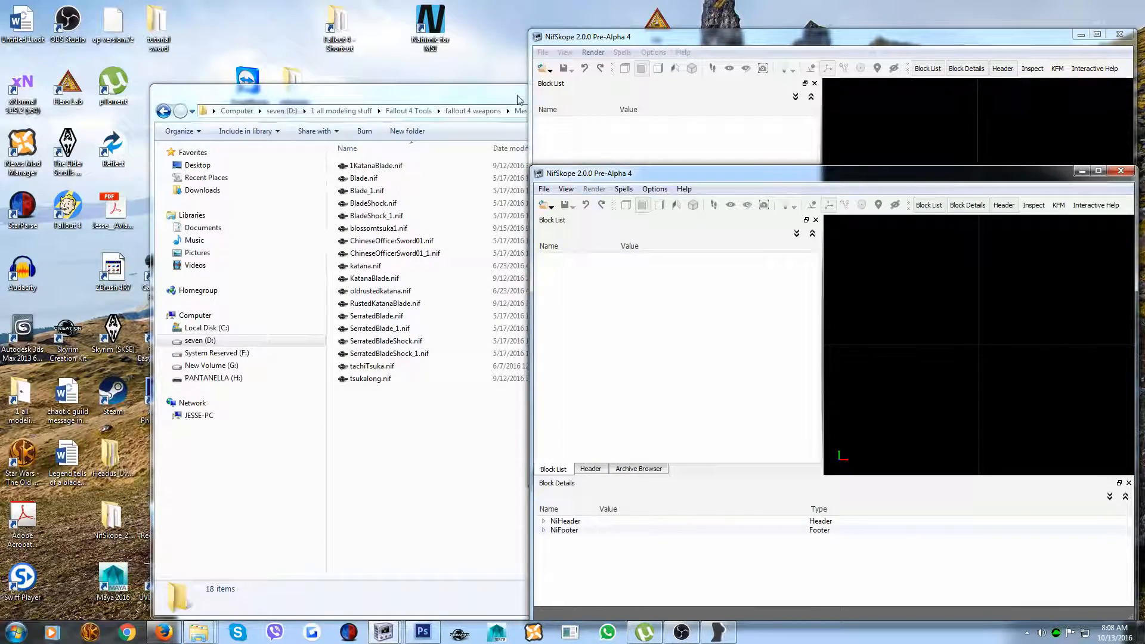
Step: Load the ChineseOfficerSword Blade.nif into the lower NifSkope window, orbit to see the whole blade, and lower the window to uncover the other one
{"action": "left_click_drag", "start_coordinate": [364, 178], "coordinate": [1015, 267]}
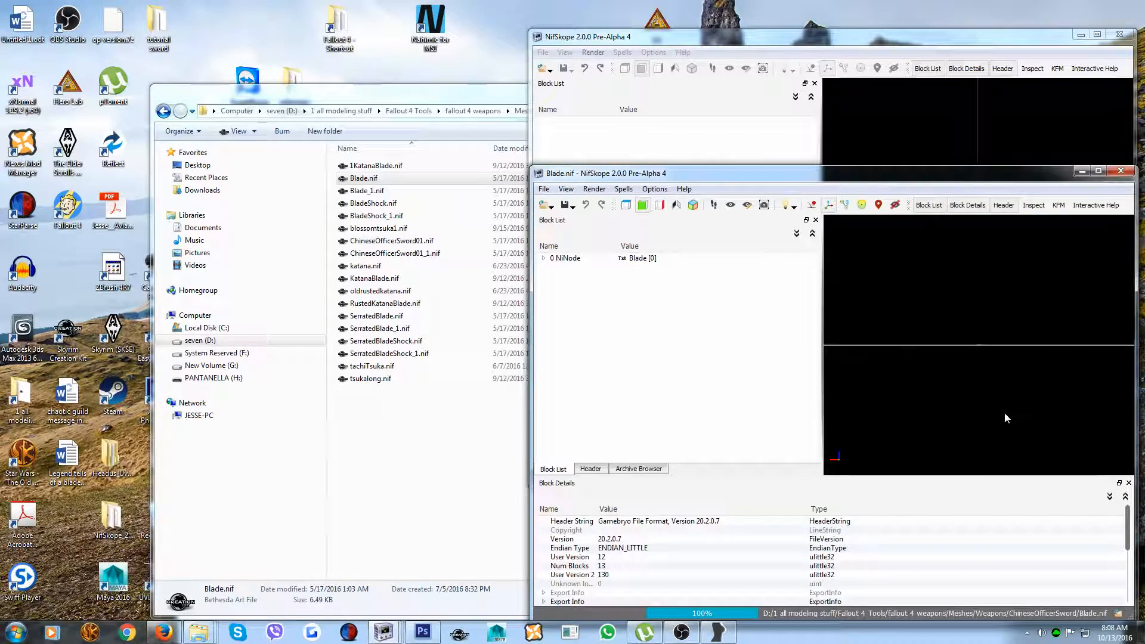
{"action": "left_click_drag", "start_coordinate": [1010, 431], "coordinate": [1026, 398]}
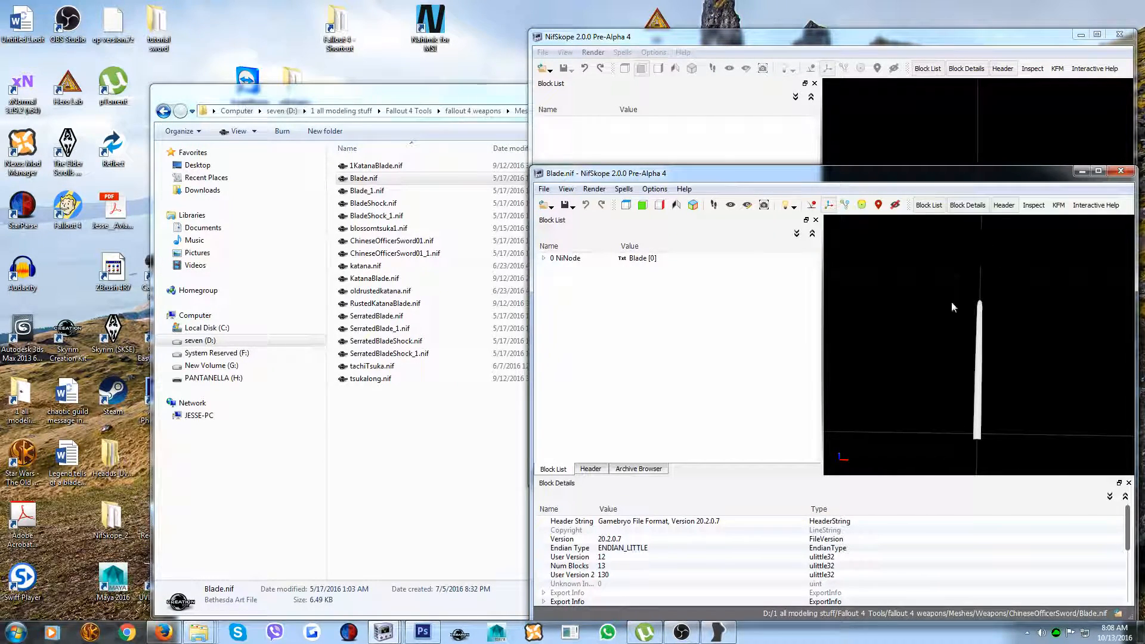
{"action": "left_click_drag", "start_coordinate": [850, 176], "coordinate": [850, 245]}
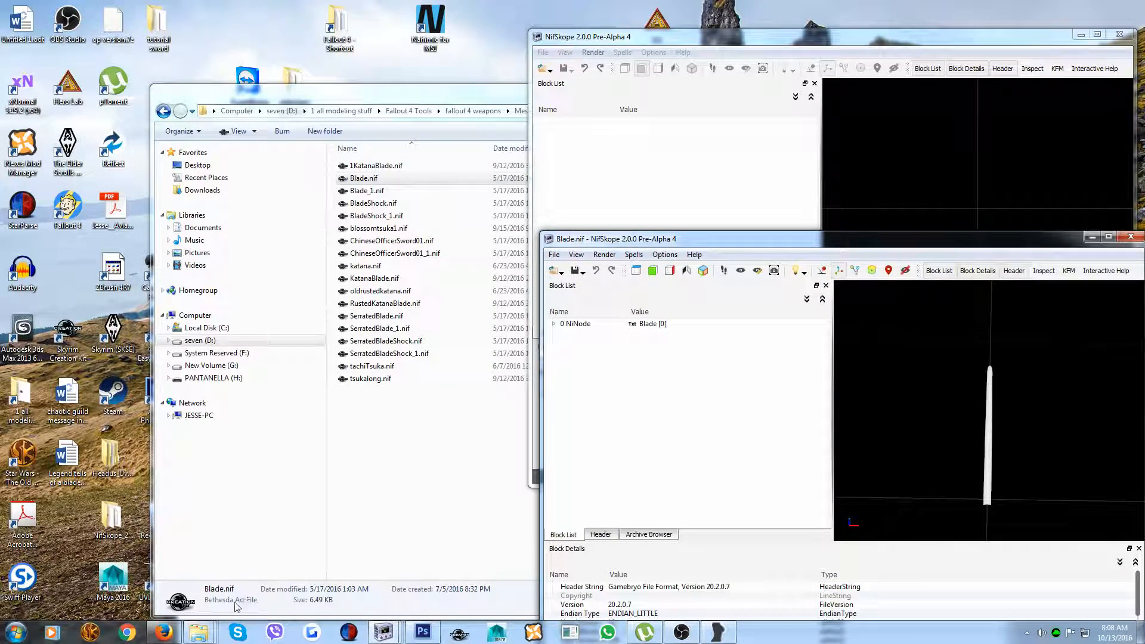
Step: Open the body slide nifs folder inside tutorial sword and load its blade.nif into the upper, empty NifSkope window
{"action": "left_click", "coordinate": [197, 633]}
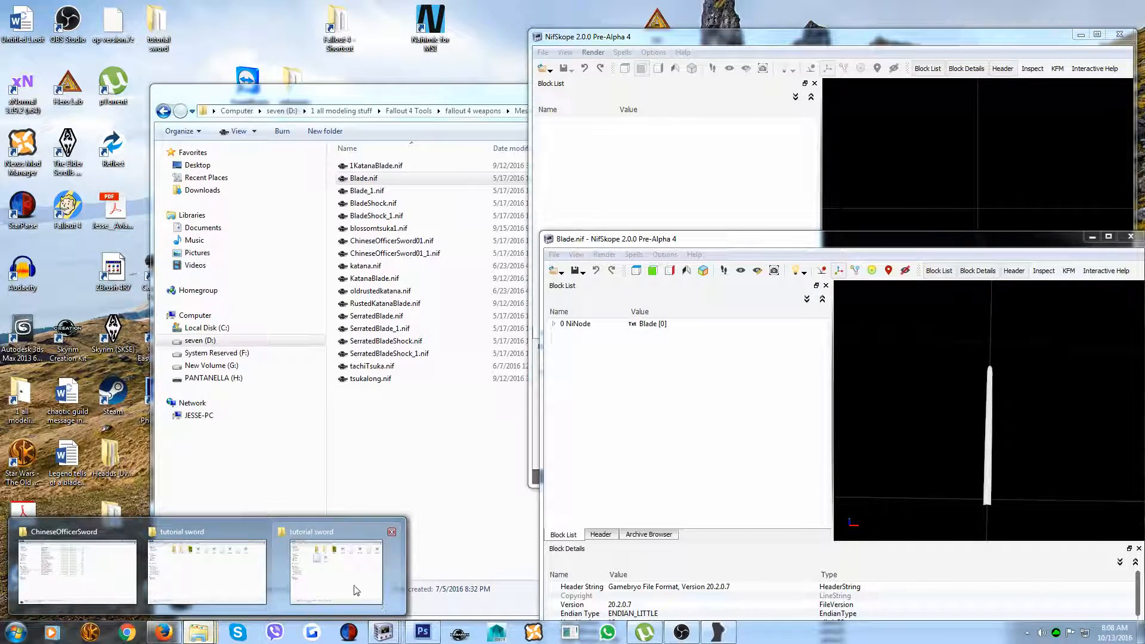
{"action": "mouse_move", "coordinate": [95, 569]}
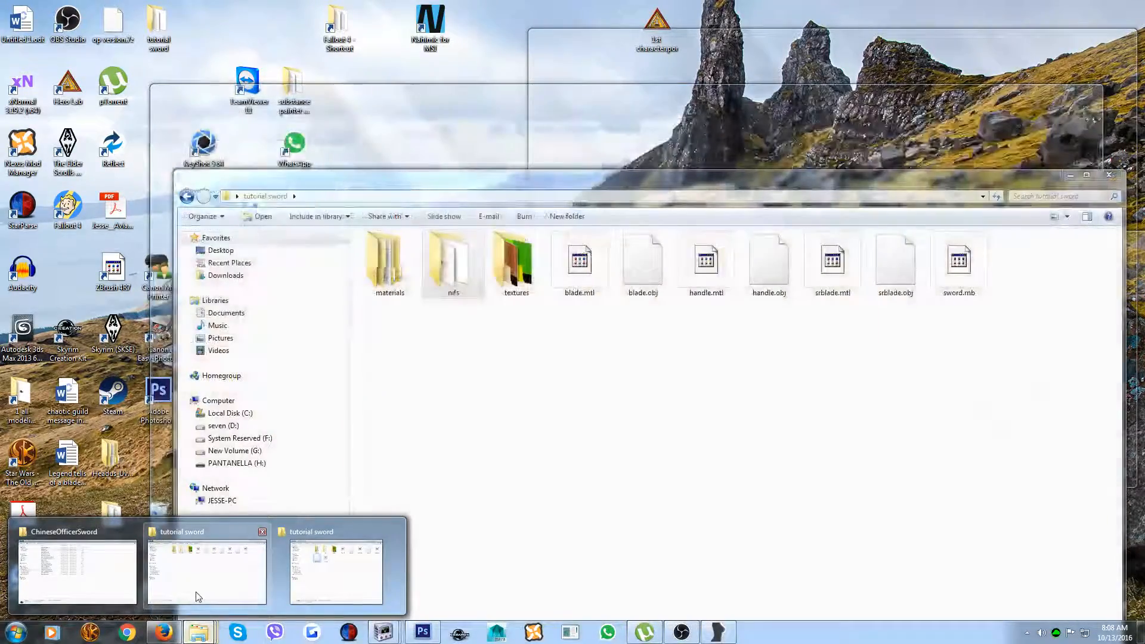
{"action": "mouse_move", "coordinate": [330, 580]}
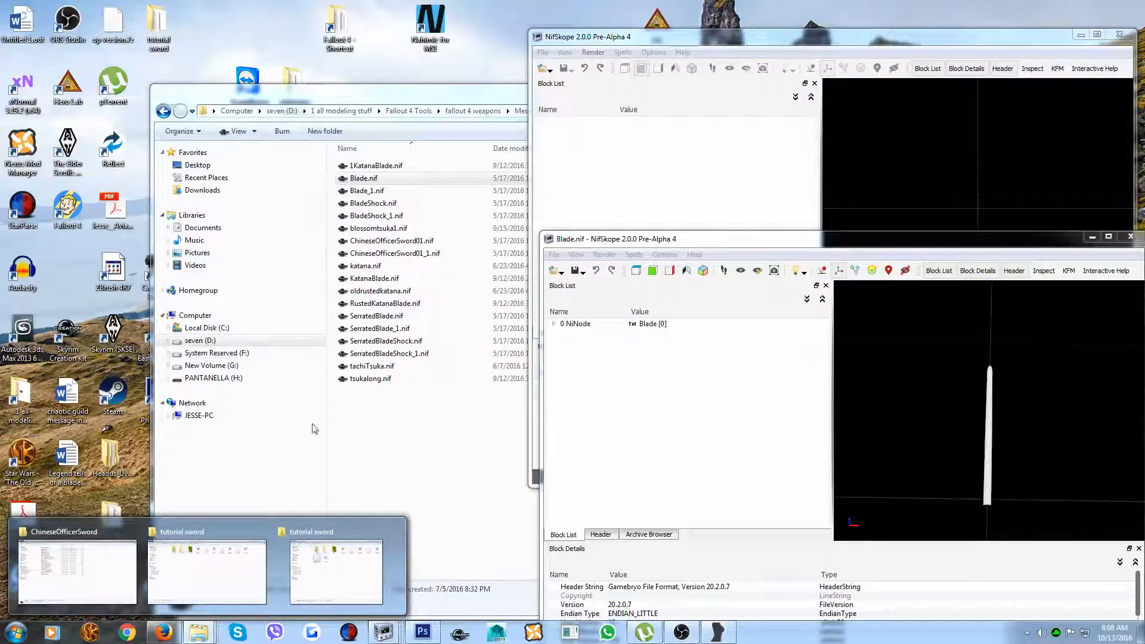
{"action": "left_click", "coordinate": [334, 569]}
{"action": "left_click", "coordinate": [290, 115]}
{"action": "double_click", "coordinate": [288, 115]}
{"action": "double_click", "coordinate": [233, 82]}
{"action": "left_click_drag", "start_coordinate": [215, 84], "coordinate": [959, 193]}
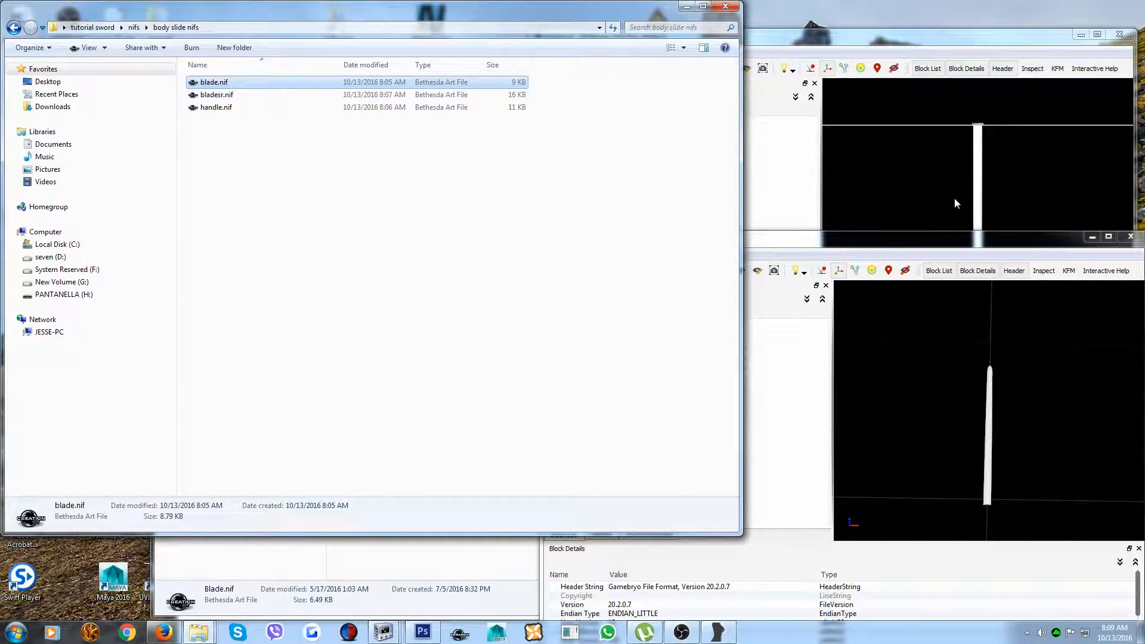
Step: Minimize the body slide nifs folder, move its blade.nif NifSkope window clear of the other one, and select the blade mesh
{"action": "left_click", "coordinate": [686, 7]}
{"action": "left_click_drag", "start_coordinate": [930, 34], "coordinate": [500, 30]}
{"action": "mouse_move", "coordinate": [532, 167]}
{"action": "left_mouse_down"}
{"action": "mouse_move", "coordinate": [588, 192]}
{"action": "mouse_move", "coordinate": [567, 153]}
{"action": "mouse_move", "coordinate": [527, 158]}
{"action": "mouse_move", "coordinate": [528, 180]}
{"action": "left_mouse_up"}
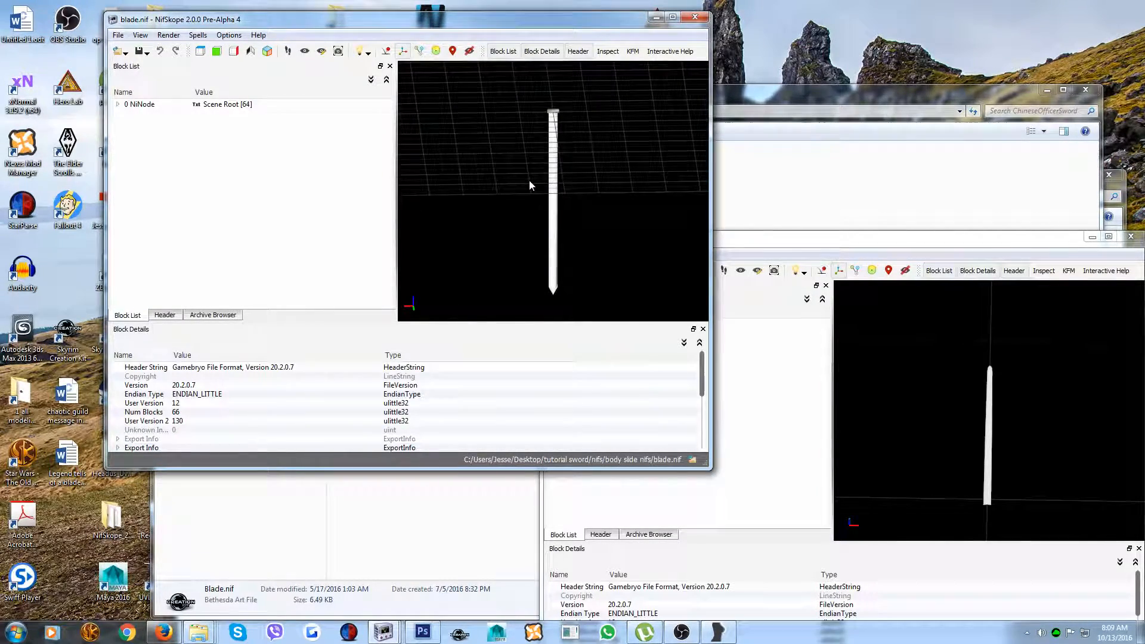
{"action": "left_click", "coordinate": [556, 149]}
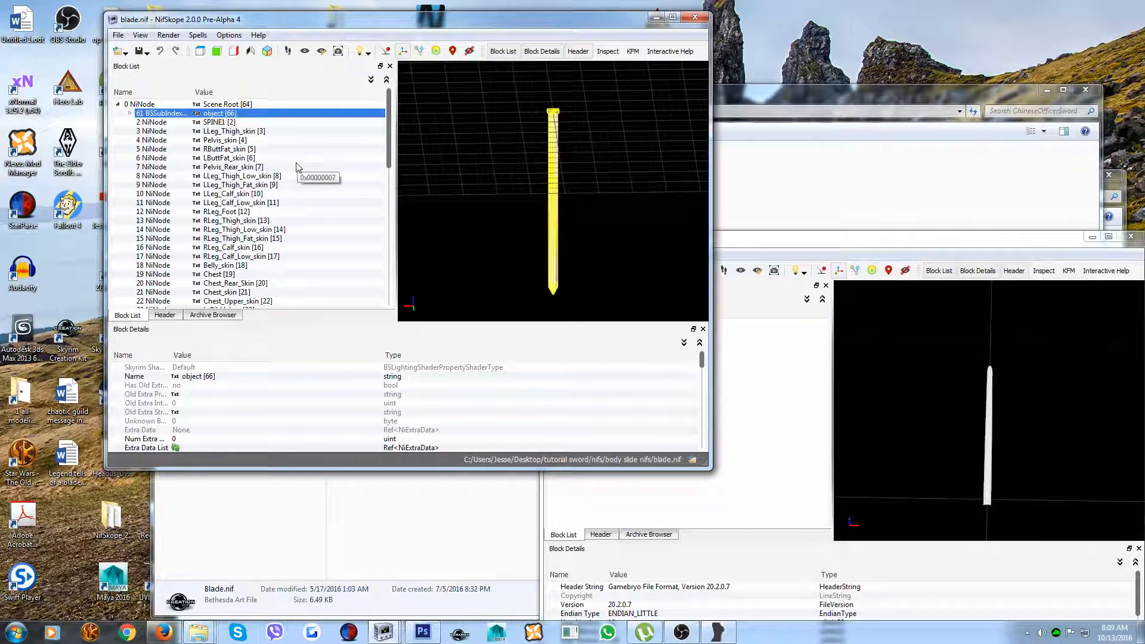
Step: Remove the BSSkin and BSLighting branches from the blade mesh block in the body slide blade.nif
{"action": "left_click", "coordinate": [129, 112]}
{"action": "left_click", "coordinate": [154, 122]}
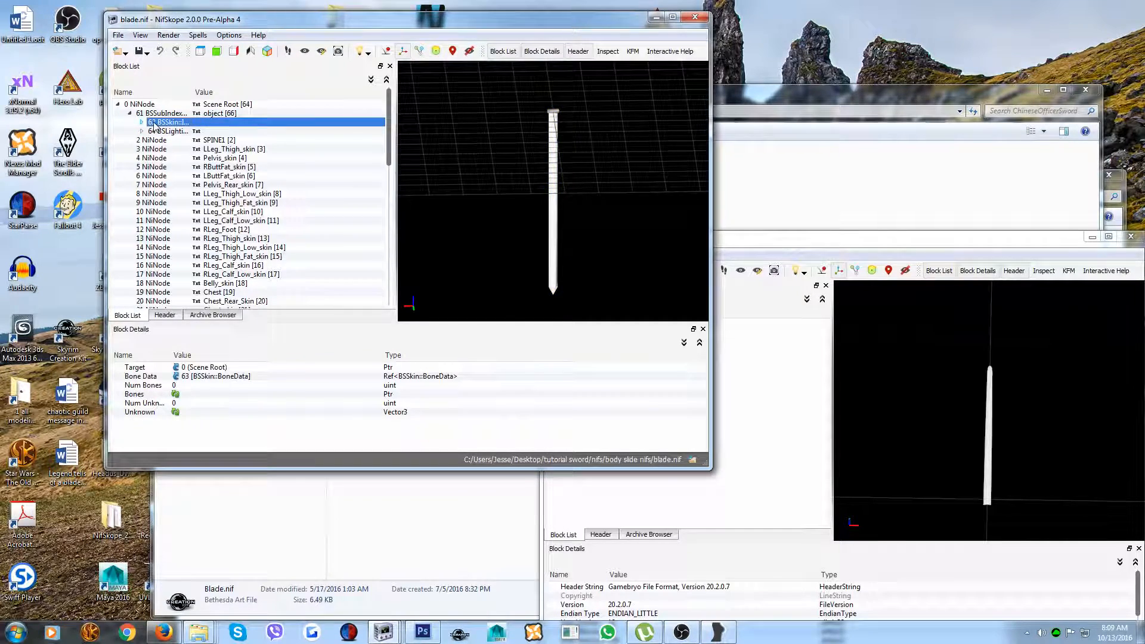
{"action": "right_click", "coordinate": [157, 122]}
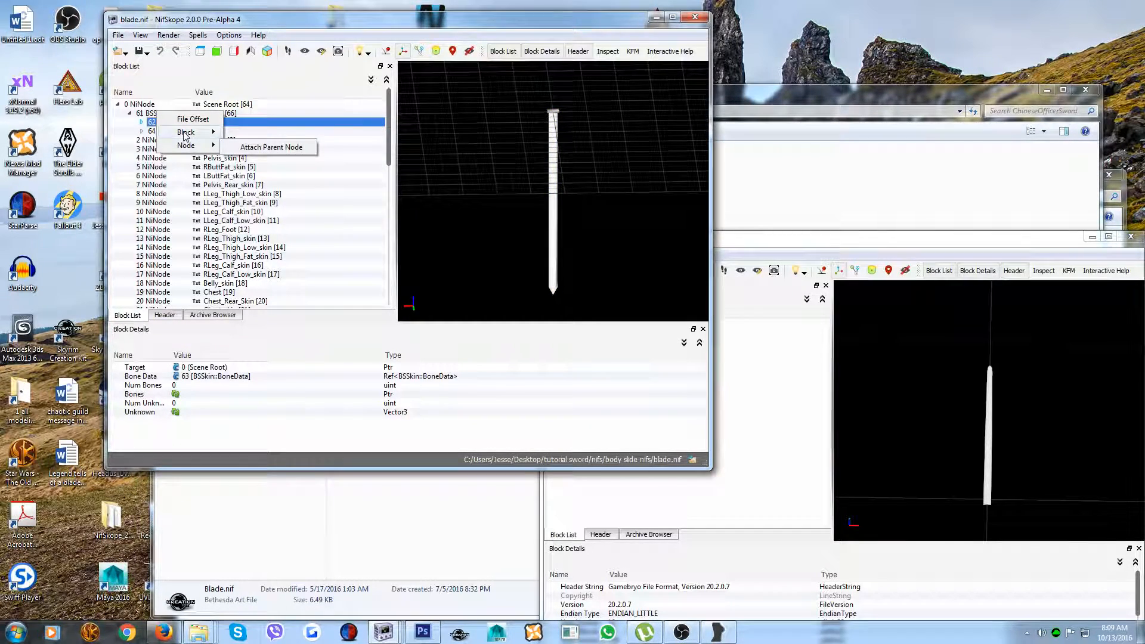
{"action": "mouse_move", "coordinate": [186, 135]}
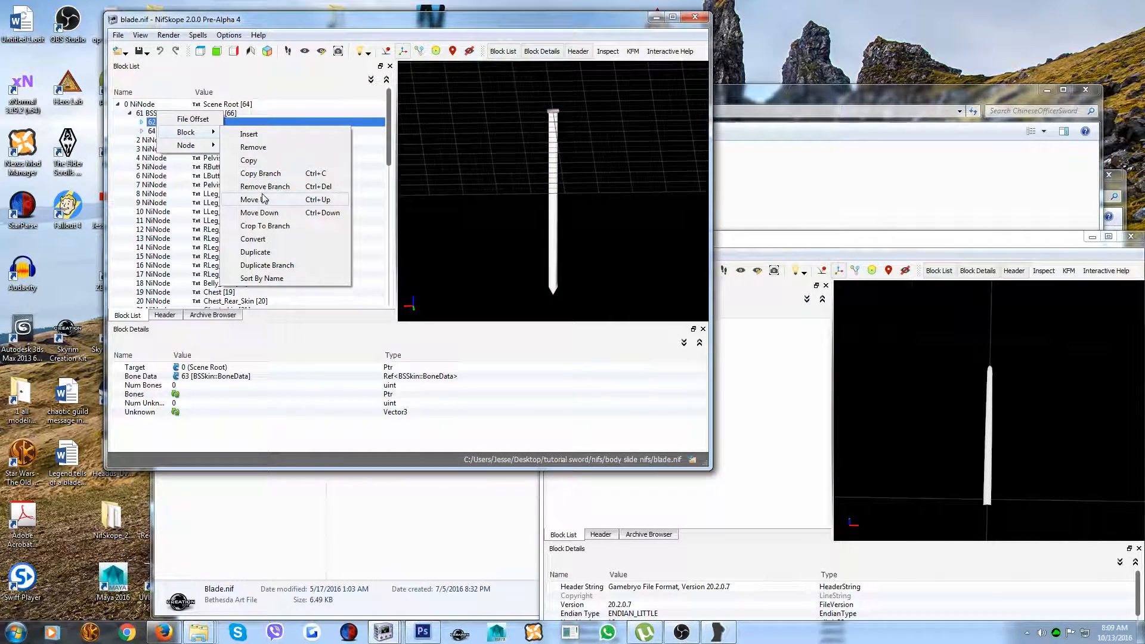
{"action": "left_click", "coordinate": [262, 187]}
{"action": "left_click", "coordinate": [170, 122]}
{"action": "right_click", "coordinate": [170, 119]}
{"action": "mouse_move", "coordinate": [197, 140]}
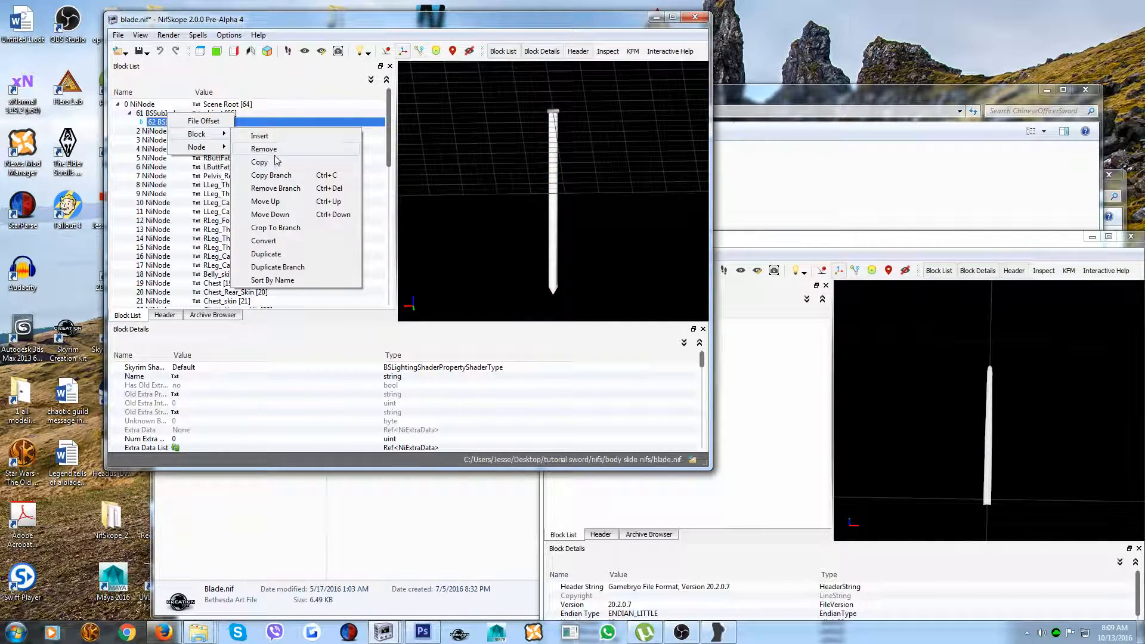
{"action": "left_click", "coordinate": [274, 188]}
Step: Convert the blade's BSSubIndex mesh block under the Scene Root to a BSTriShape
{"action": "left_click", "coordinate": [158, 114]}
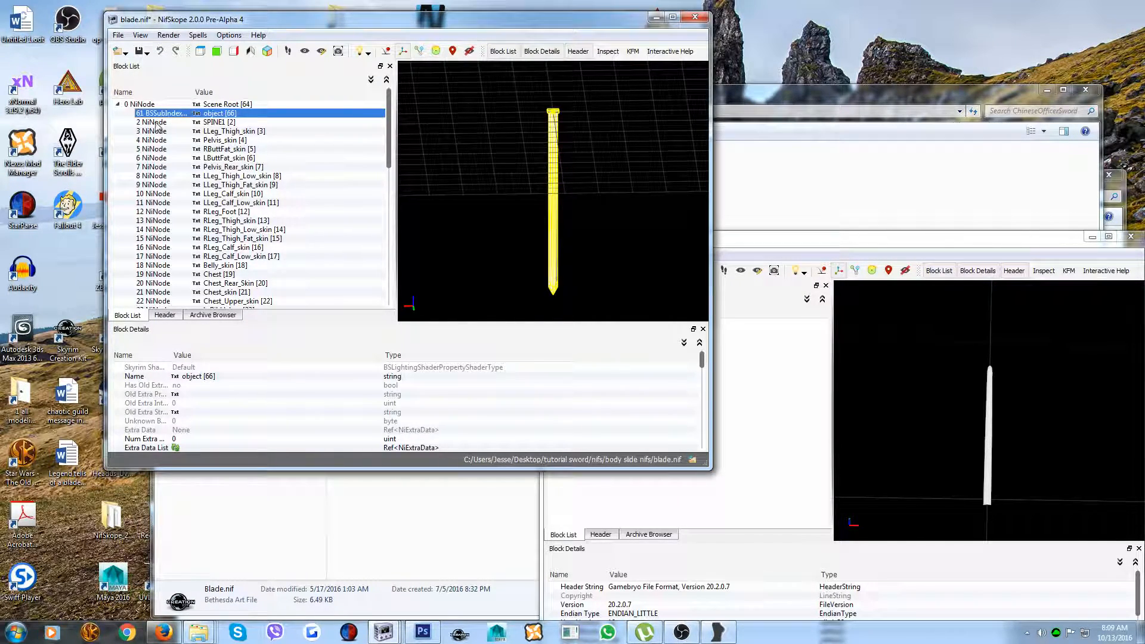
{"action": "left_click", "coordinate": [118, 105]}
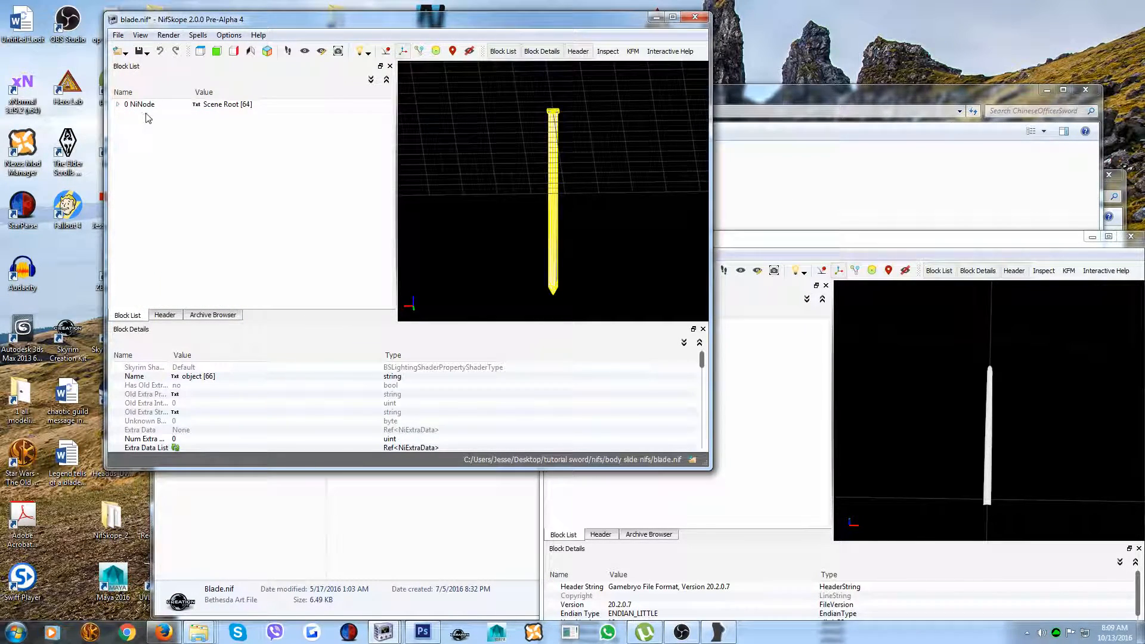
{"action": "left_click", "coordinate": [118, 105]}
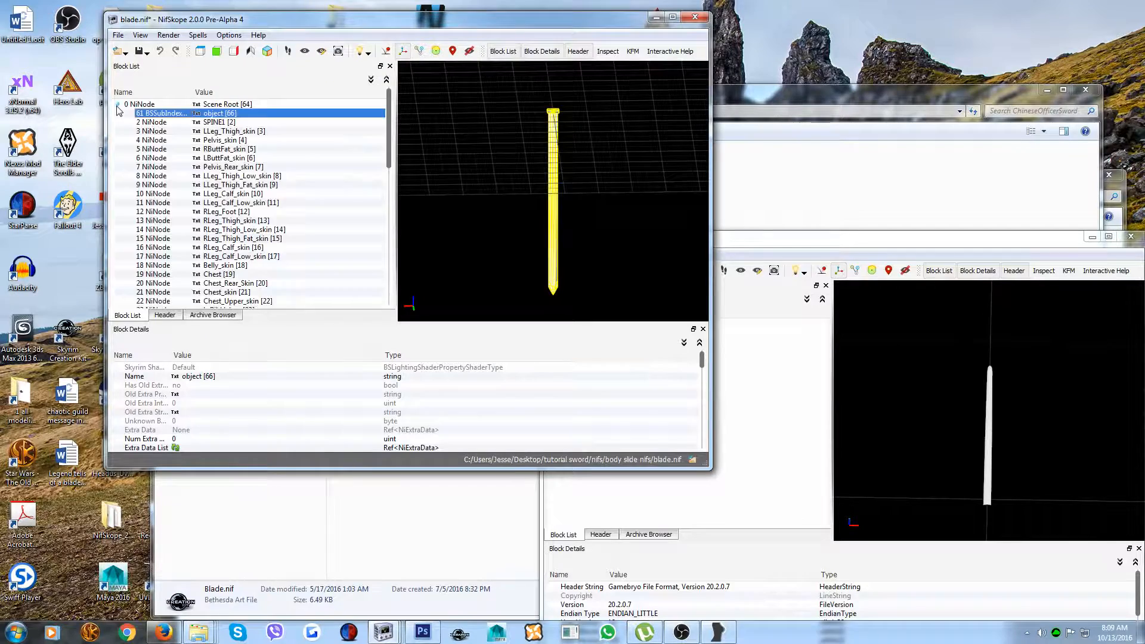
{"action": "right_click", "coordinate": [155, 114]}
{"action": "mouse_move", "coordinate": [182, 145]}
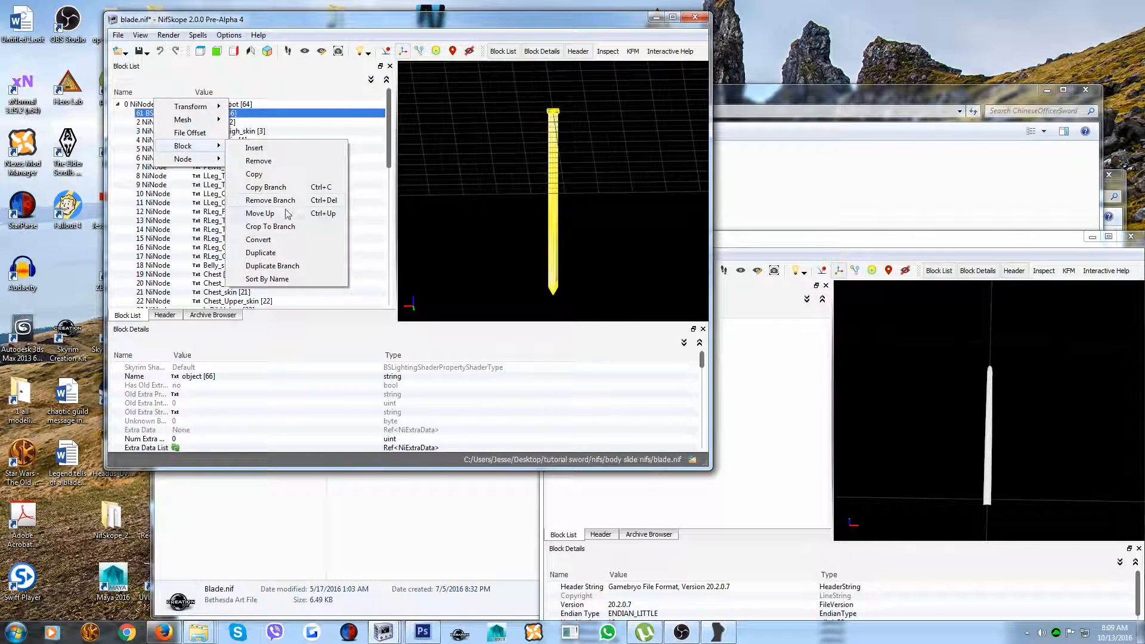
{"action": "left_click", "coordinate": [260, 240]}
{"action": "mouse_move", "coordinate": [299, 257]}
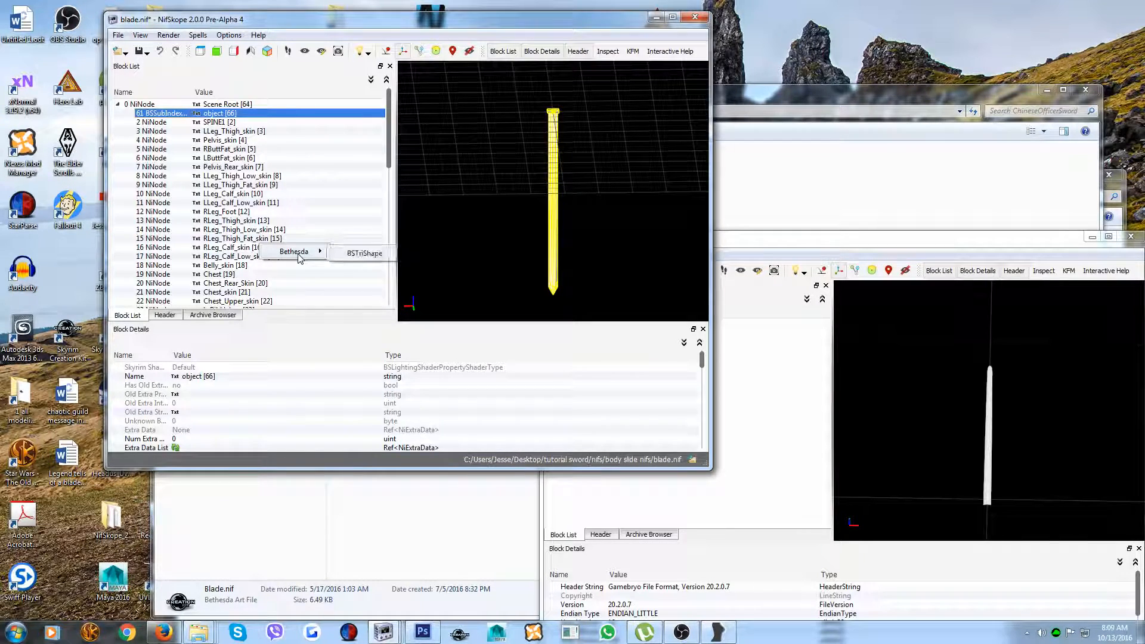
{"action": "left_click", "coordinate": [371, 253]}
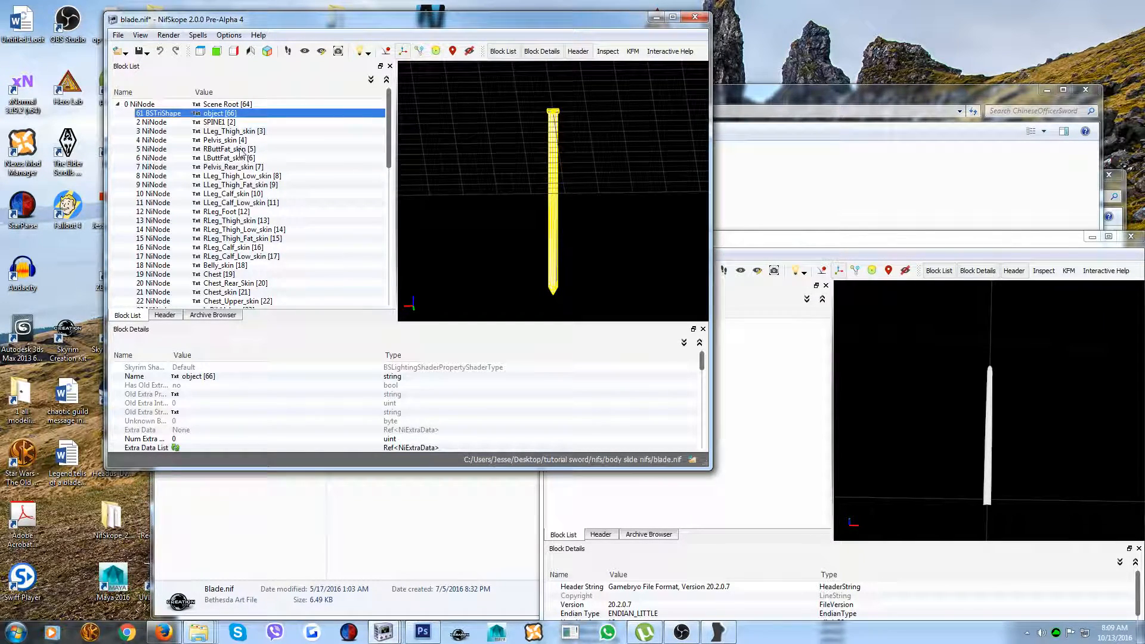
Step: Copy the converted BSTriShape block of the body slide blade.nif
{"action": "left_click", "coordinate": [216, 122]}
{"action": "left_click", "coordinate": [155, 113]}
{"action": "right_click", "coordinate": [154, 114]}
{"action": "mouse_move", "coordinate": [191, 148]}
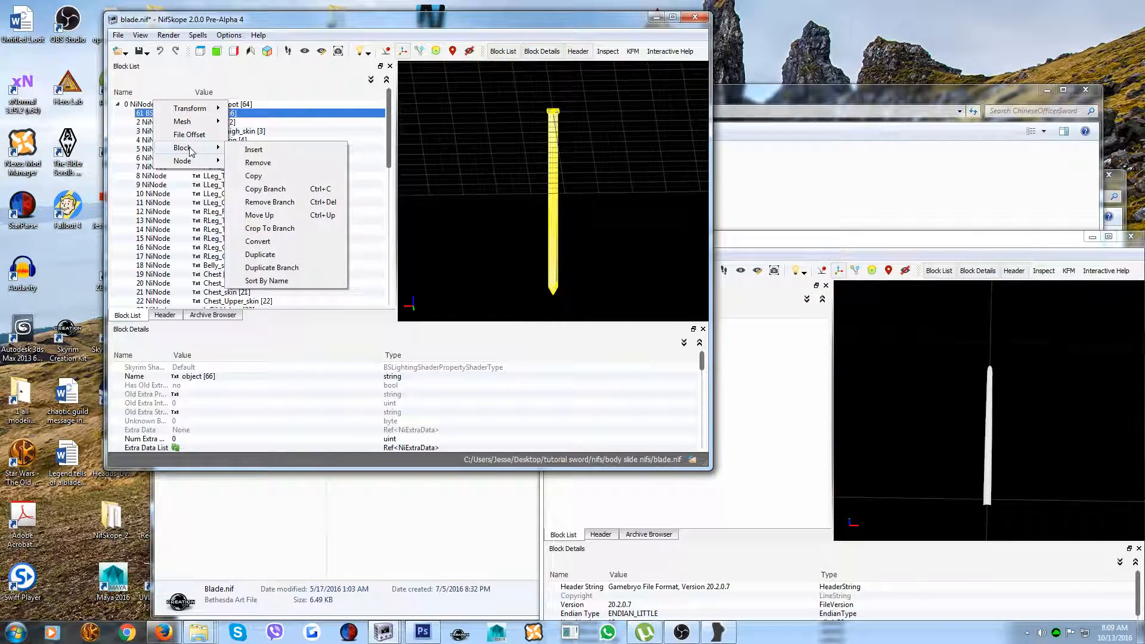
{"action": "left_click", "coordinate": [257, 178]}
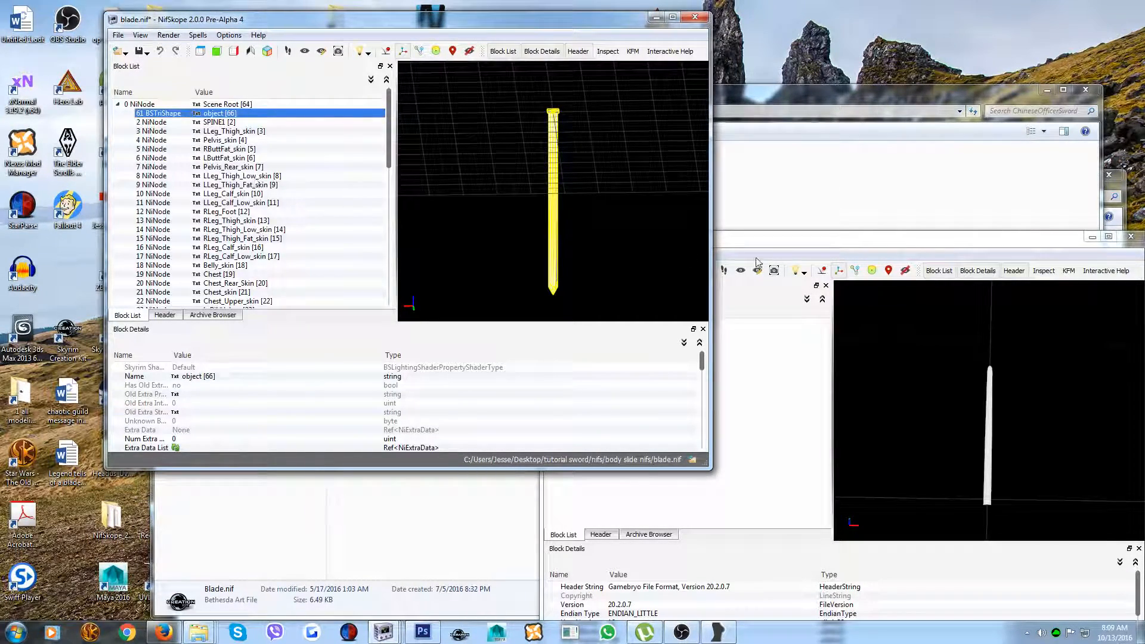
Step: Paste the copied block onto the root NiNode of the ChineseOfficerSword Blade.nif in the other NifSkope window
{"action": "left_click", "coordinate": [856, 255]}
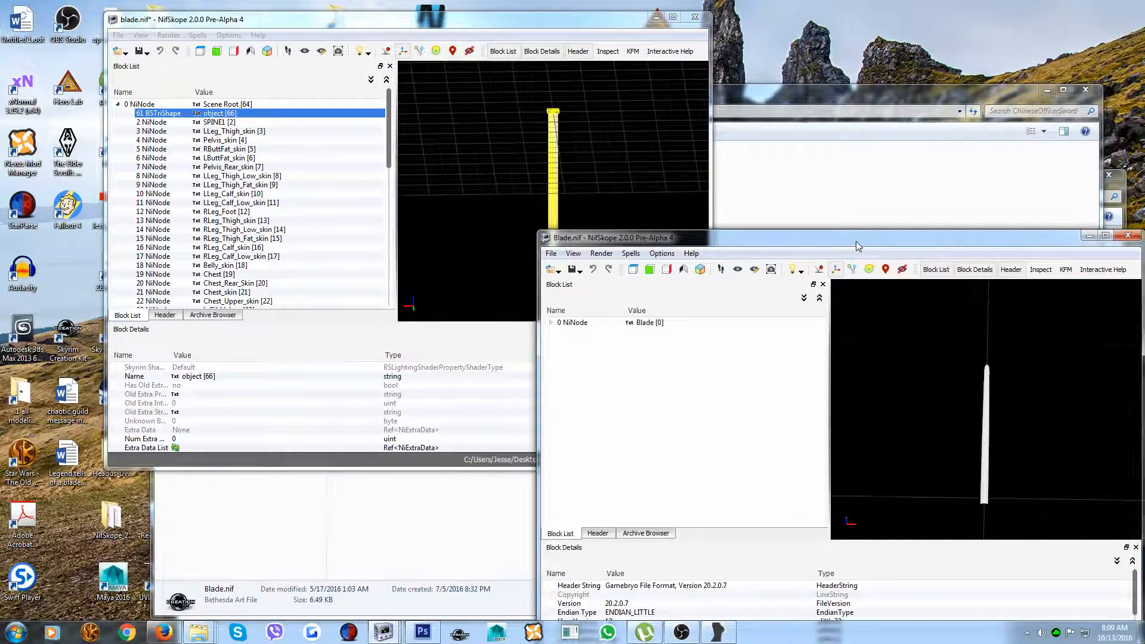
{"action": "left_click_drag", "start_coordinate": [858, 240], "coordinate": [818, 191]}
{"action": "left_click_drag", "start_coordinate": [875, 357], "coordinate": [898, 384]}
{"action": "left_click", "coordinate": [537, 274]}
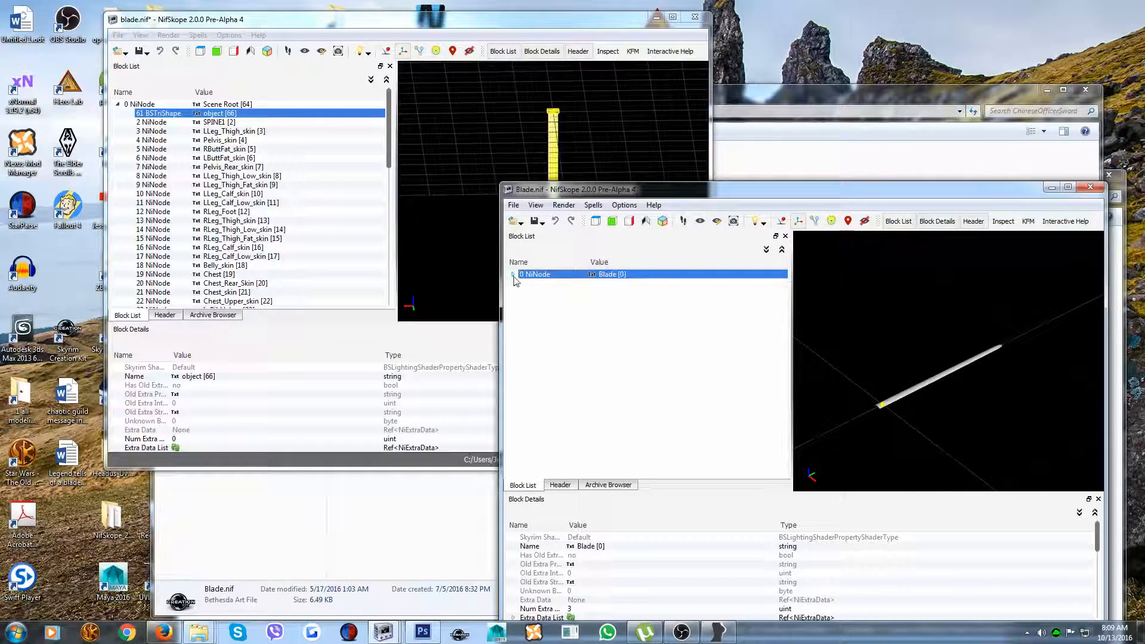
{"action": "left_click", "coordinate": [513, 274]}
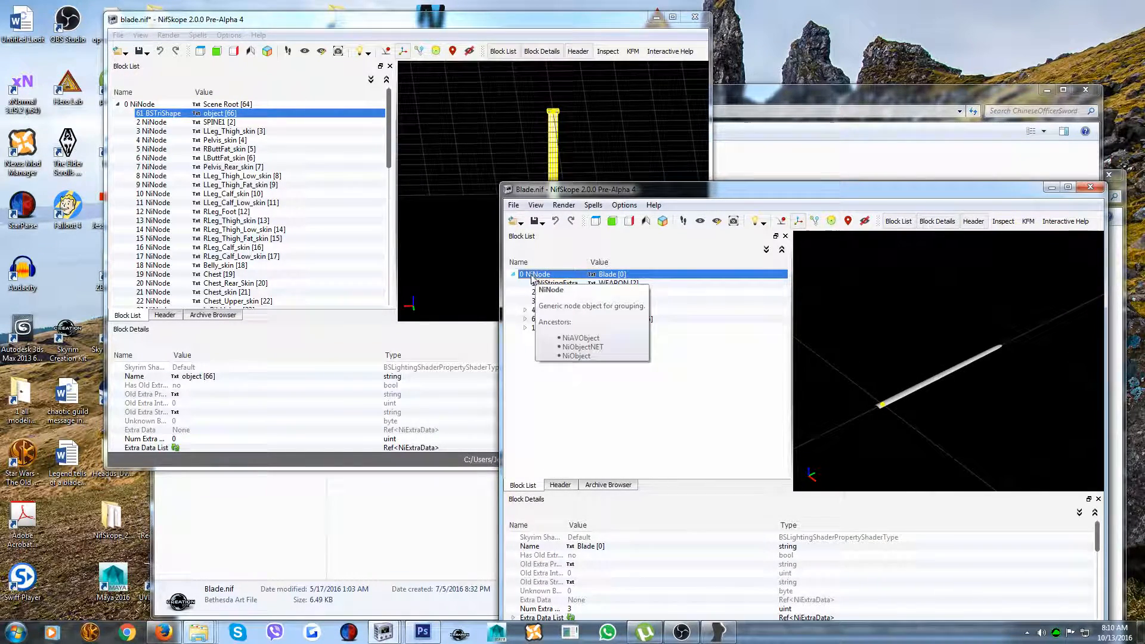
{"action": "right_click", "coordinate": [530, 277]}
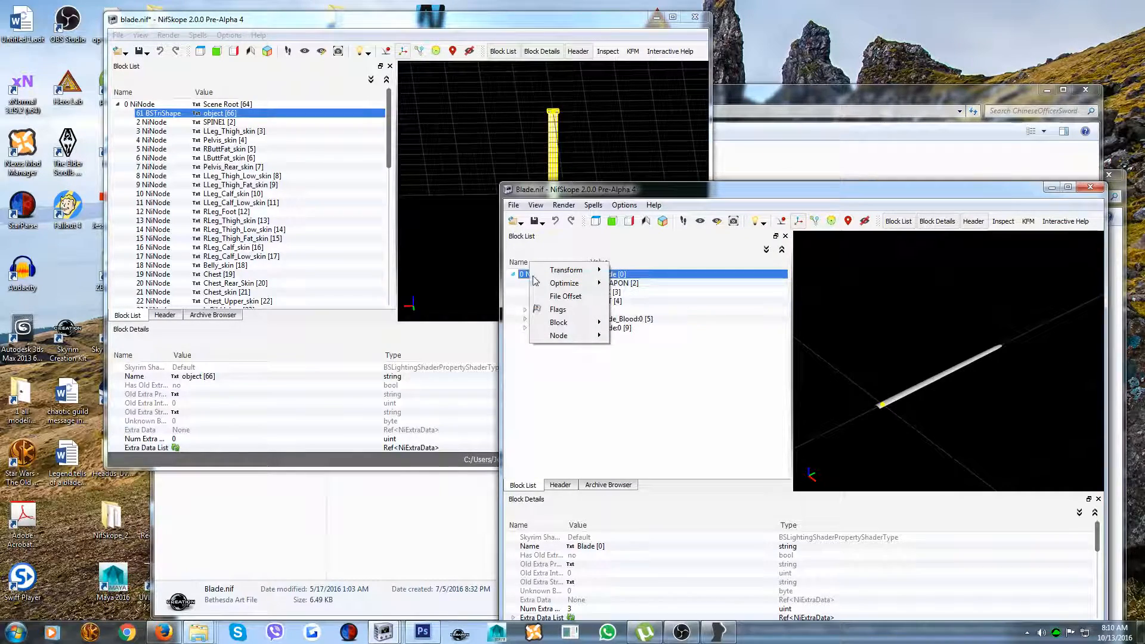
{"action": "mouse_move", "coordinate": [559, 327]}
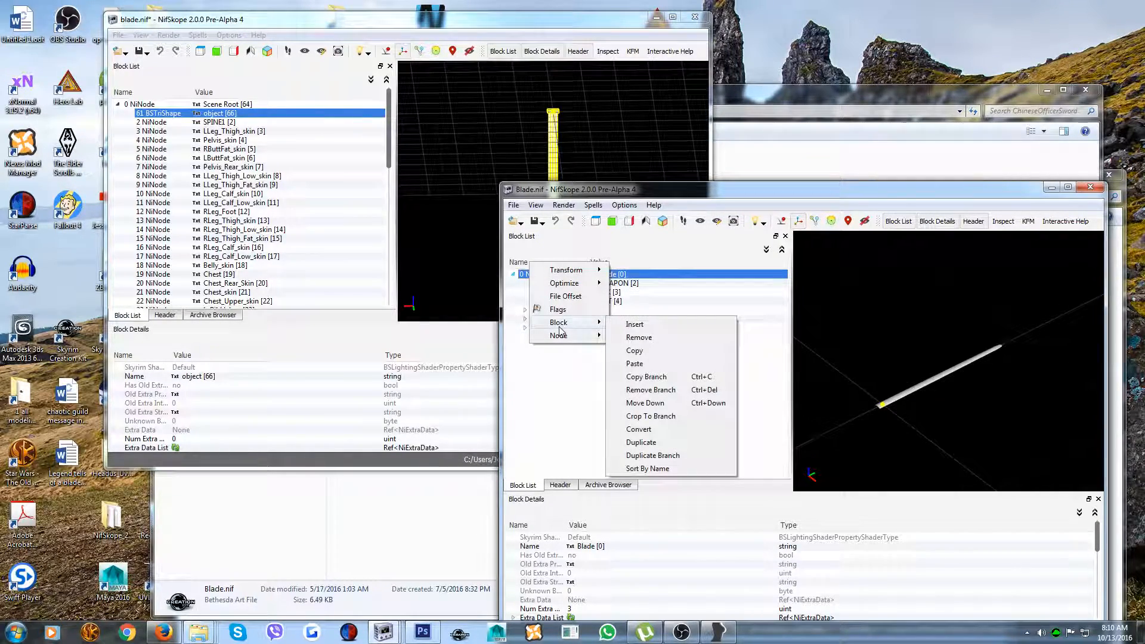
{"action": "left_click", "coordinate": [637, 363]}
Step: Edit the transform of the pasted blade mesh and set its scale to 0.09
{"action": "scroll", "coordinate": [897, 374], "scroll_direction": "down", "scroll_amount": 4}
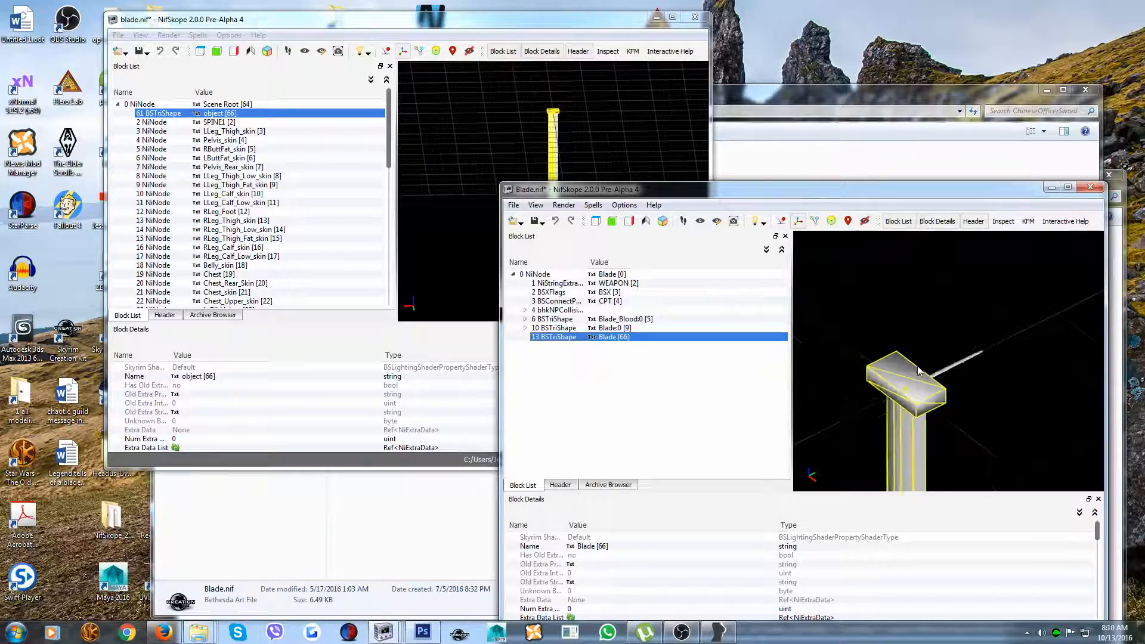
{"action": "left_click_drag", "start_coordinate": [948, 380], "coordinate": [812, 377]}
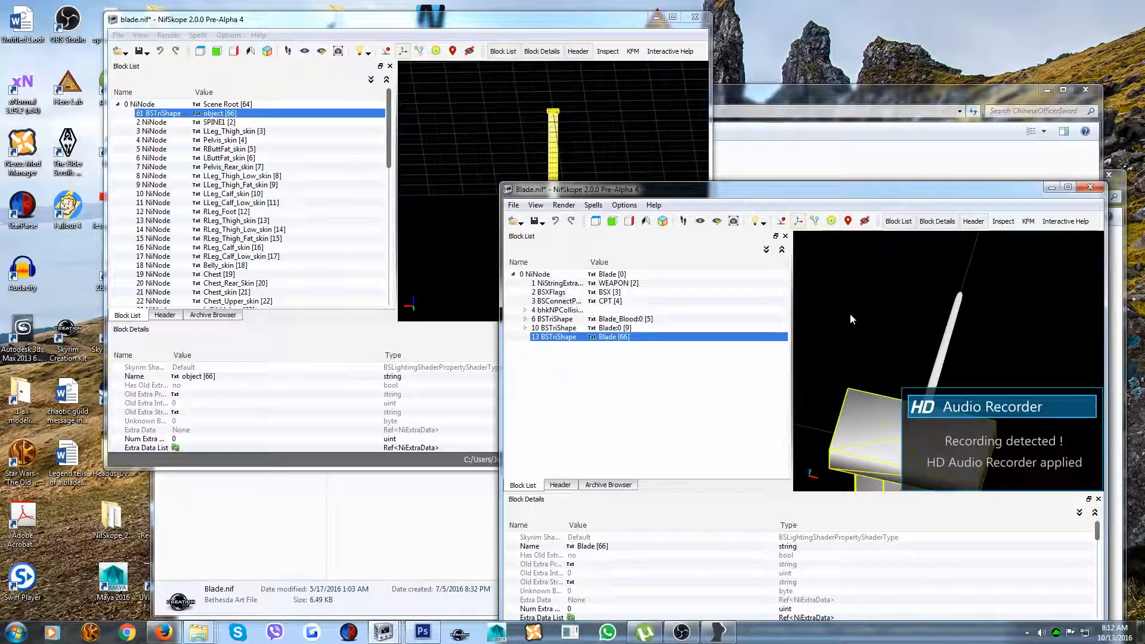
{"action": "left_click_drag", "start_coordinate": [856, 324], "coordinate": [923, 353]}
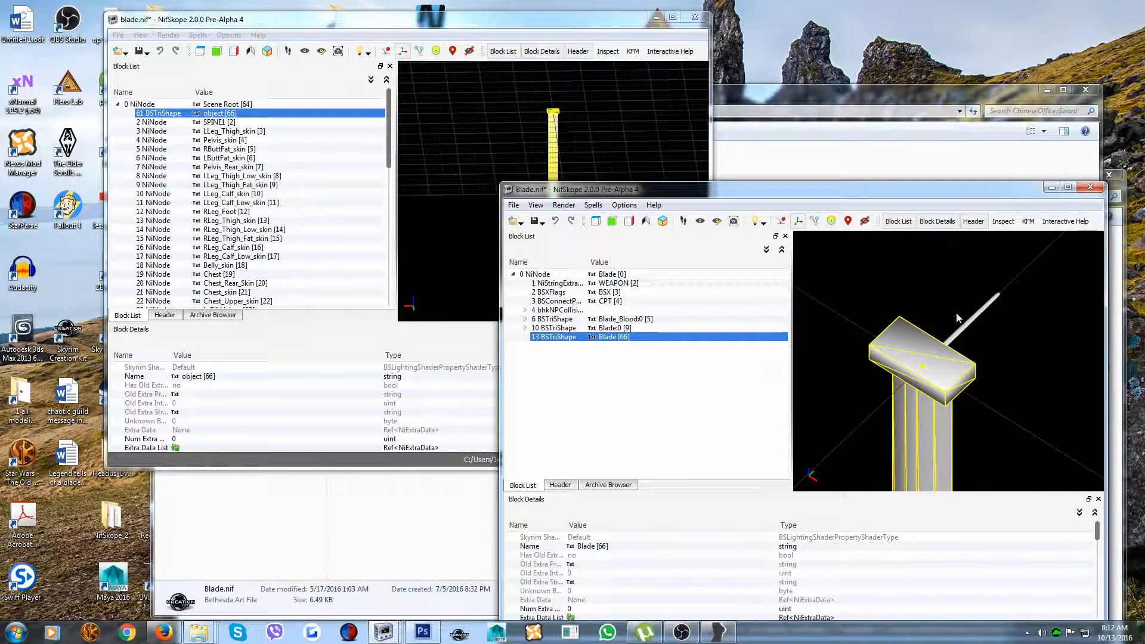
{"action": "right_click", "coordinate": [890, 338]}
{"action": "mouse_move", "coordinate": [905, 344]}
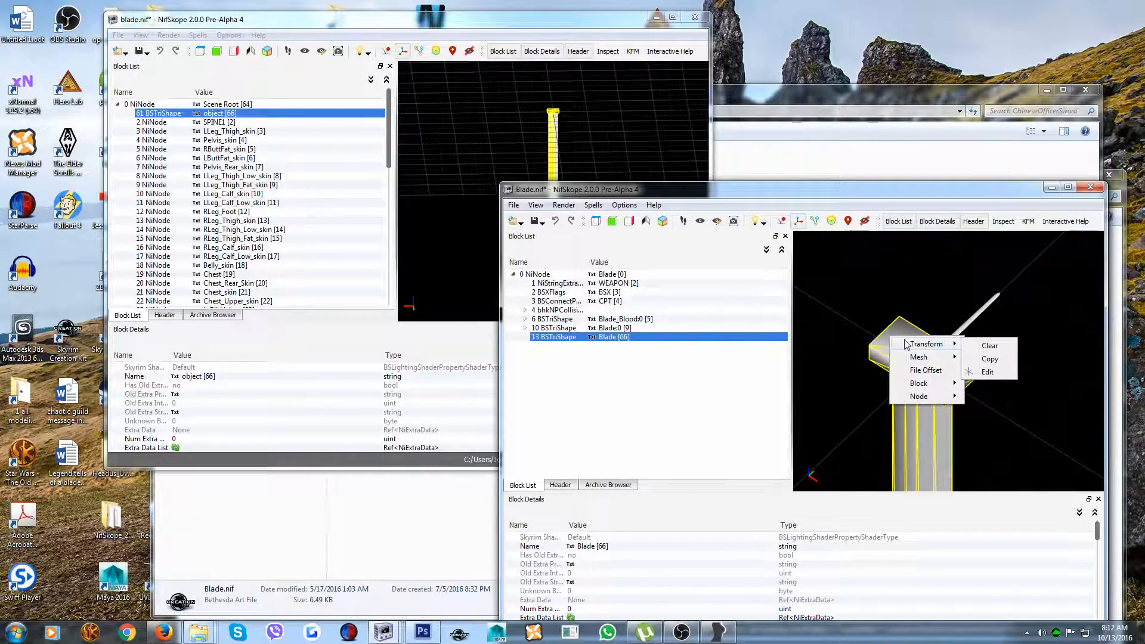
{"action": "left_click", "coordinate": [988, 371]}
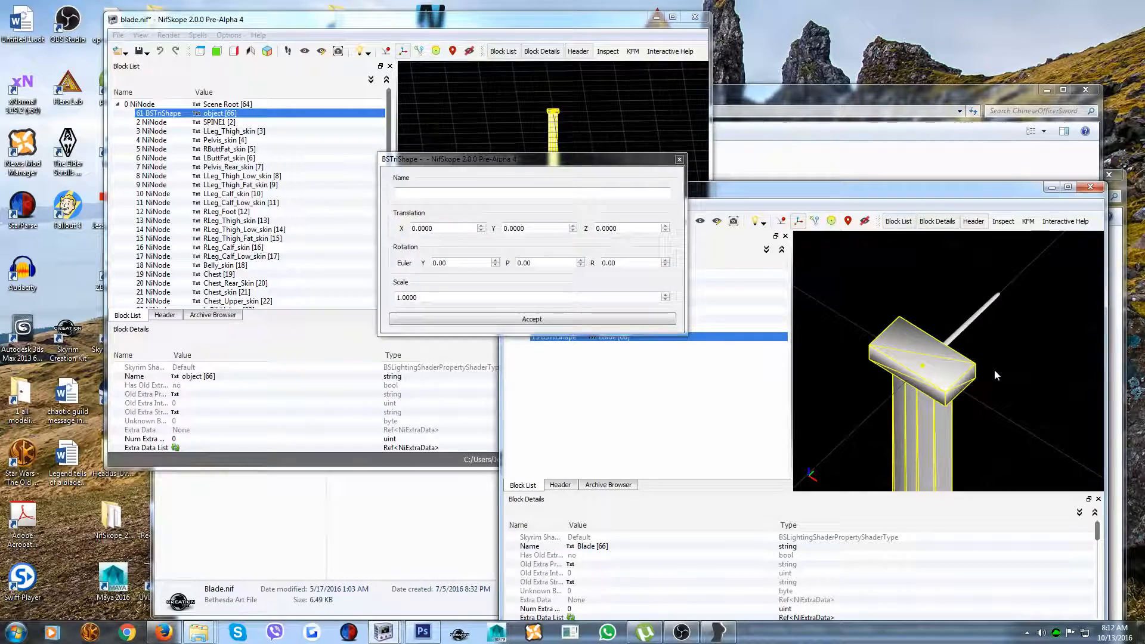
{"action": "left_click", "coordinate": [399, 298]}
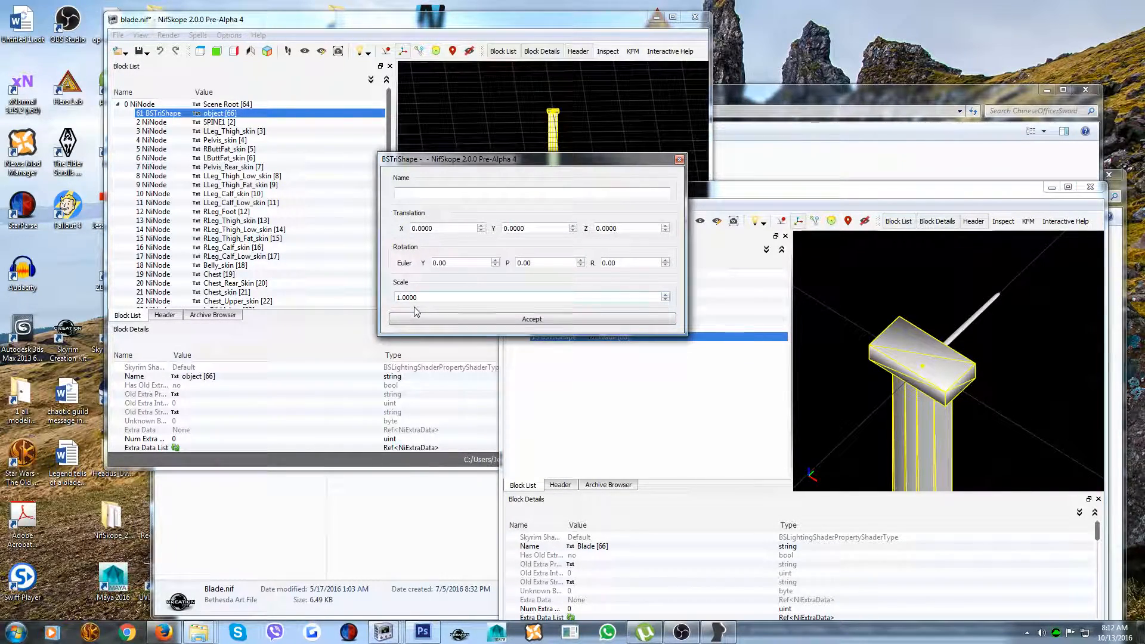
{"action": "key", "text": "Delete"}
{"action": "type", "text": "0"}
{"action": "left_click", "coordinate": [408, 298]}
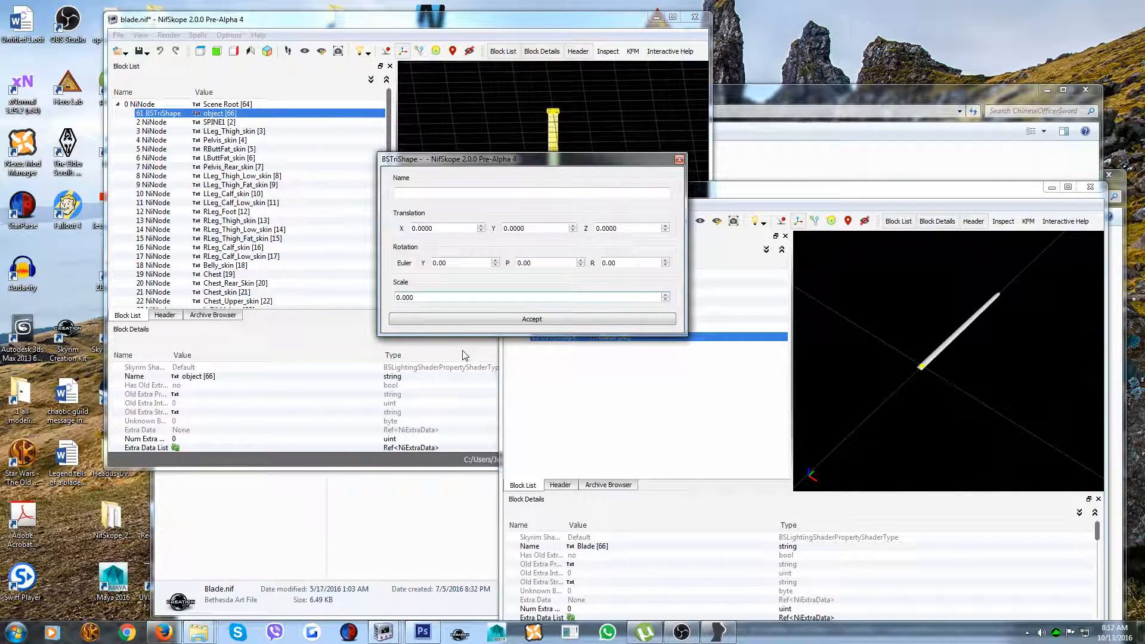
{"action": "type", "text": "9"}
Step: Set the pasted blade's Euler Y rotation to 90 and accept the transform
{"action": "left_click_drag", "start_coordinate": [921, 386], "coordinate": [898, 364]}
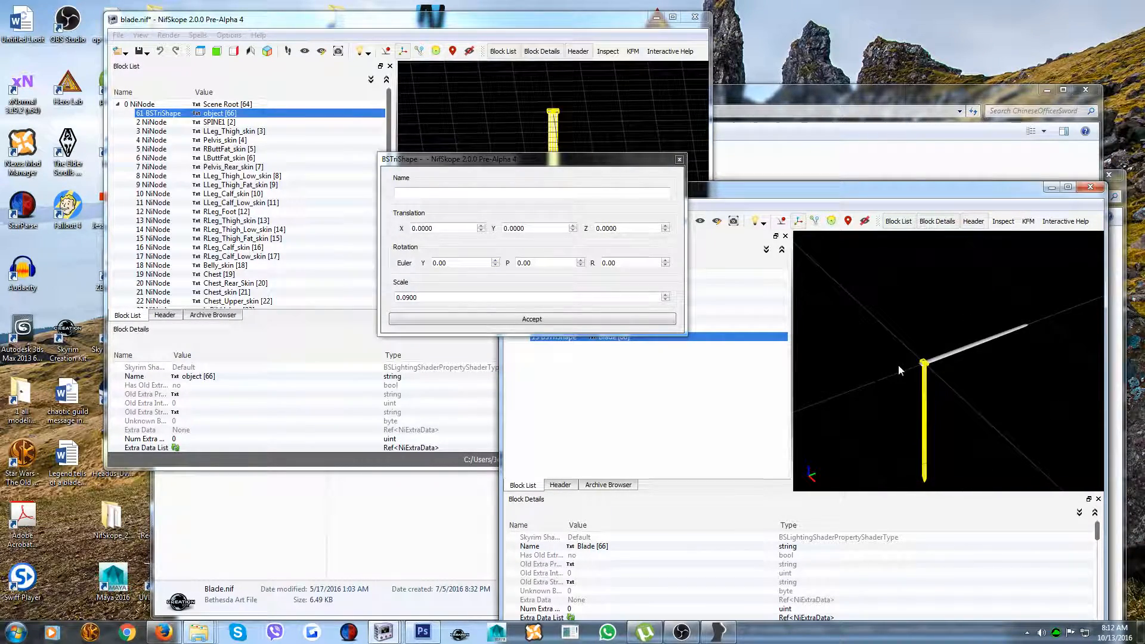
{"action": "left_click", "coordinate": [435, 263]}
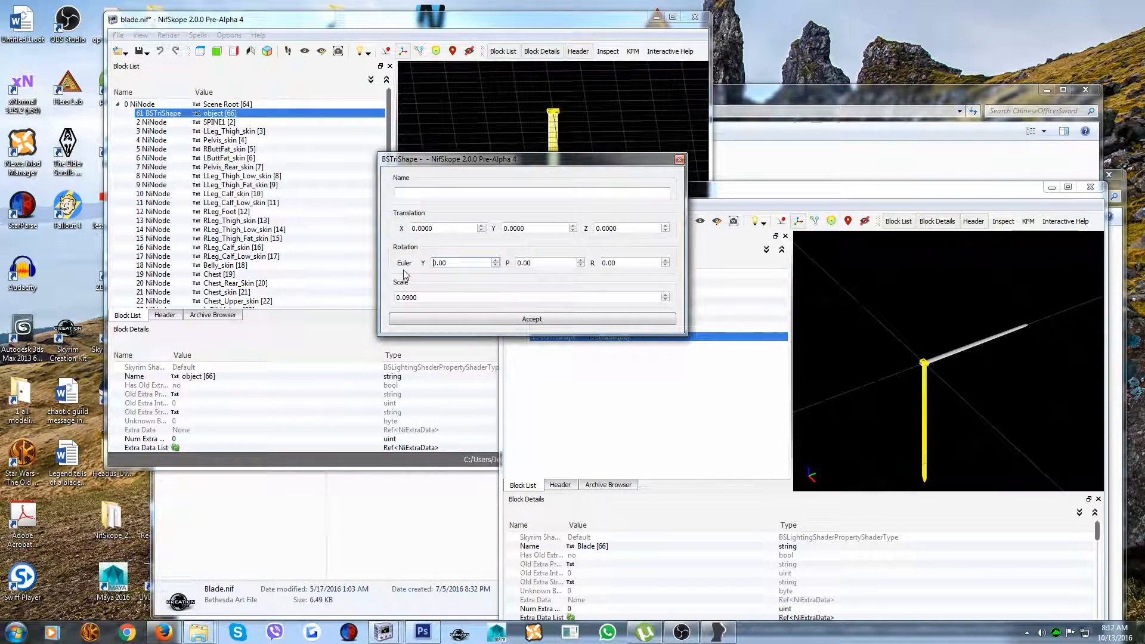
{"action": "type", "text": "9"}
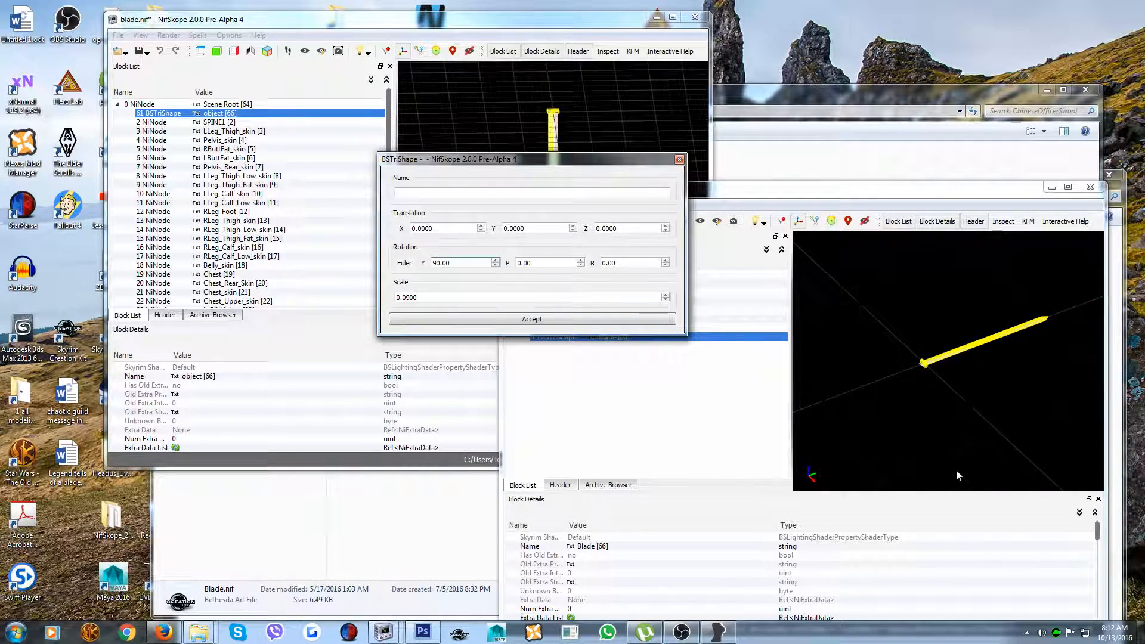
{"action": "left_click", "coordinate": [495, 320]}
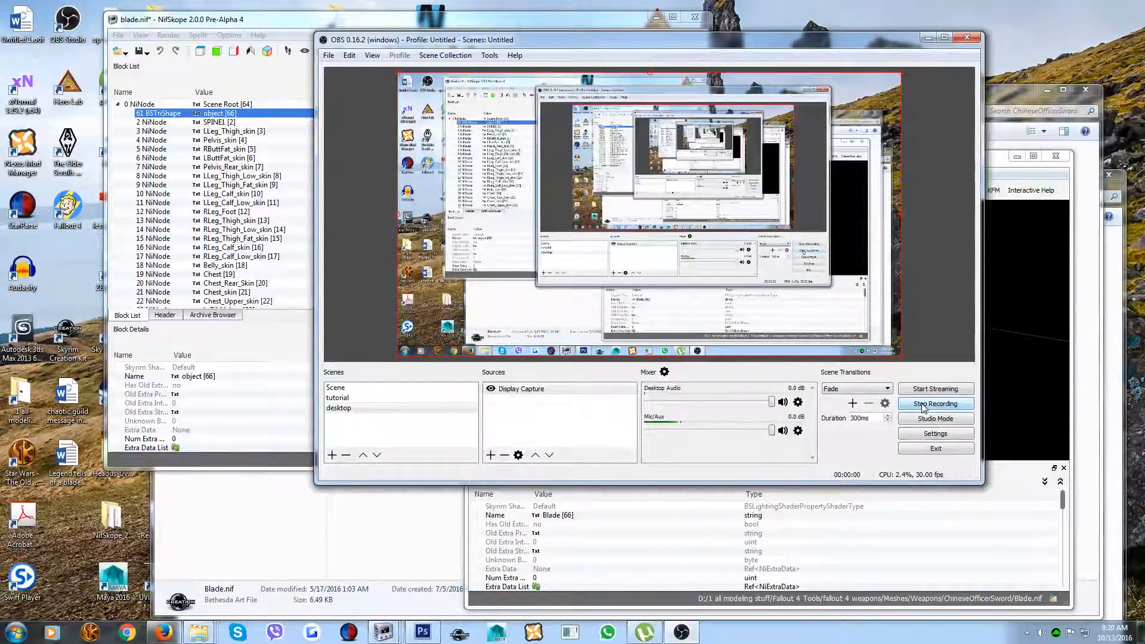
Step: In the body slide blade.nif, set the blade mesh's scale to 0.09 and Euler Y rotation to 90, and accept the transform
{"action": "left_click", "coordinate": [928, 37]}
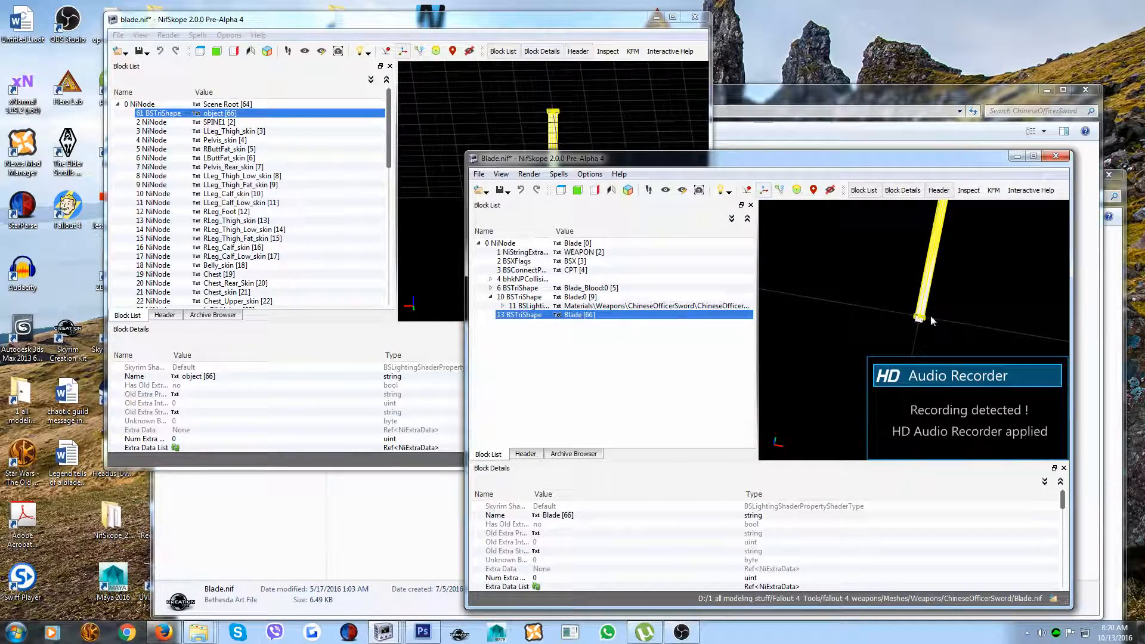
{"action": "left_click", "coordinate": [530, 104]}
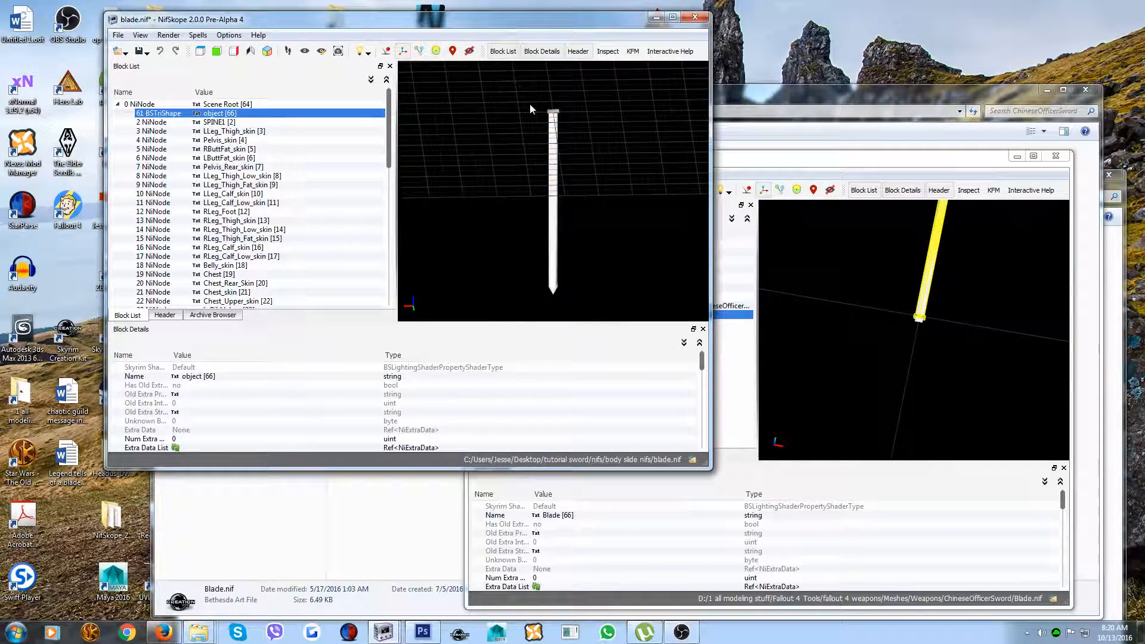
{"action": "left_click", "coordinate": [554, 145]}
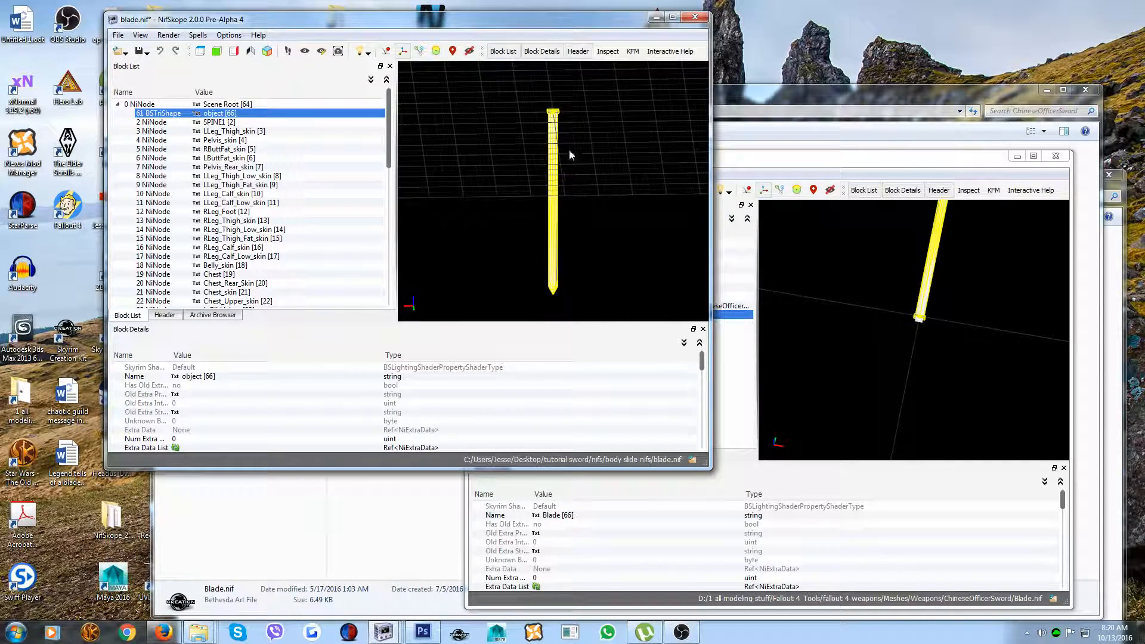
{"action": "right_click", "coordinate": [552, 127]}
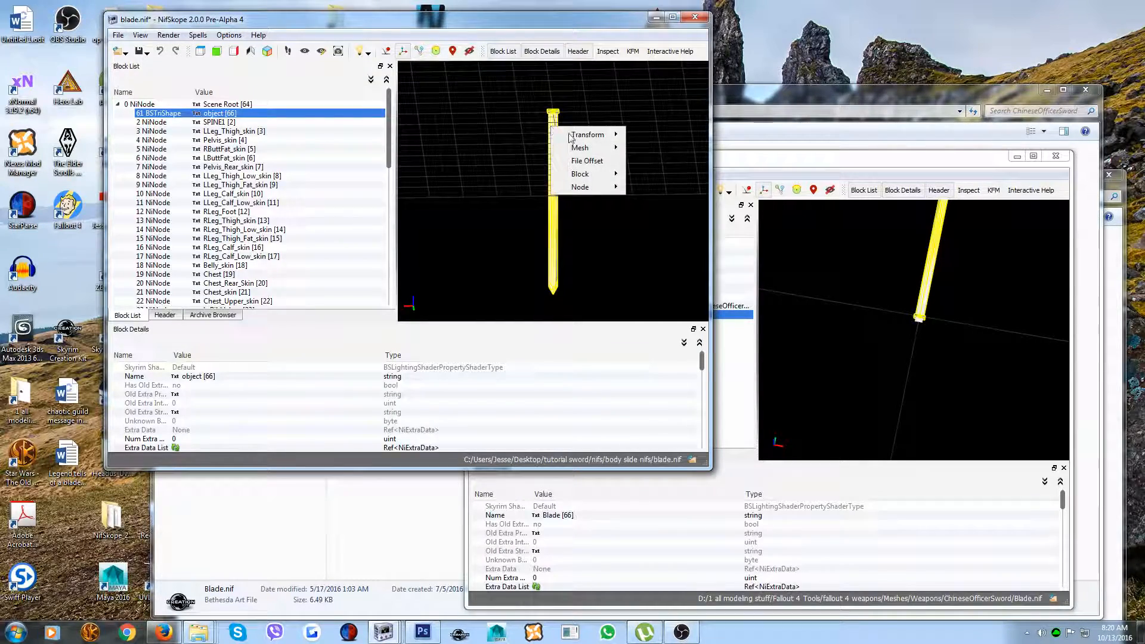
{"action": "mouse_move", "coordinate": [611, 135]}
{"action": "left_click", "coordinate": [649, 163]}
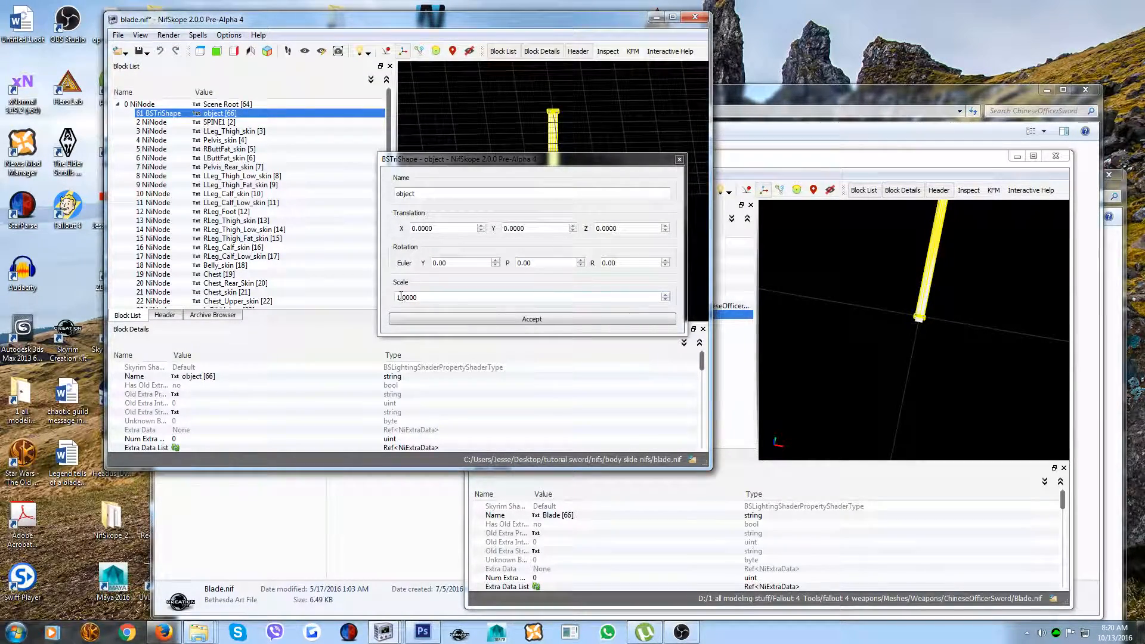
{"action": "left_click", "coordinate": [436, 285]}
{"action": "key", "text": "BackSpace"}
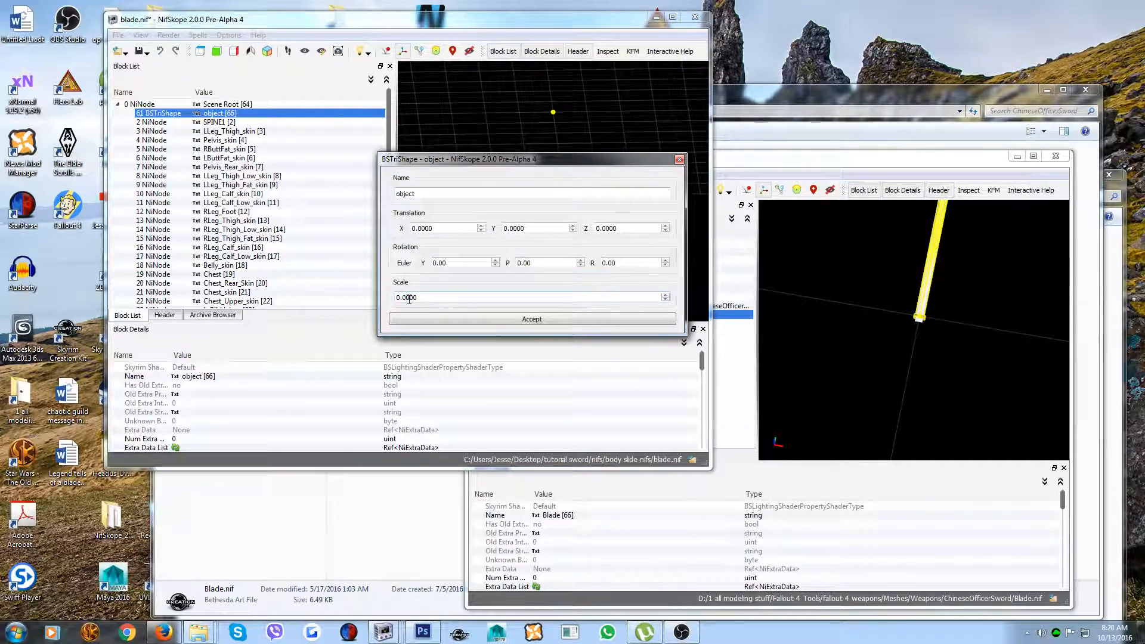
{"action": "type", "text": "9"}
{"action": "left_click", "coordinate": [435, 262]}
{"action": "type", "text": "9"}
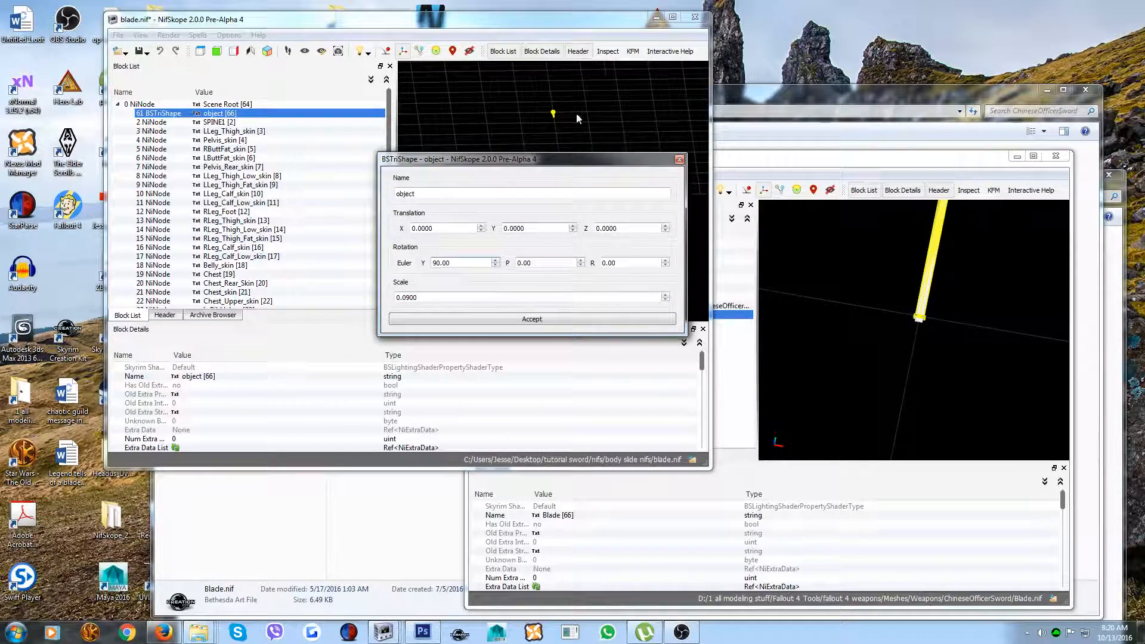
{"action": "key", "text": "Return"}
{"action": "middle_click_drag", "start_coordinate": [598, 80], "coordinate": [586, 200]}
{"action": "scroll", "coordinate": [526, 165], "scroll_direction": "up", "scroll_amount": 8}
{"action": "mouse_move", "coordinate": [527, 128]}
{"action": "middle_mouse_down"}
{"action": "mouse_move", "coordinate": [553, 273]}
{"action": "mouse_move", "coordinate": [520, 120]}
{"action": "middle_mouse_up"}
{"action": "scroll", "coordinate": [566, 194], "scroll_direction": "up", "scroll_amount": 5}
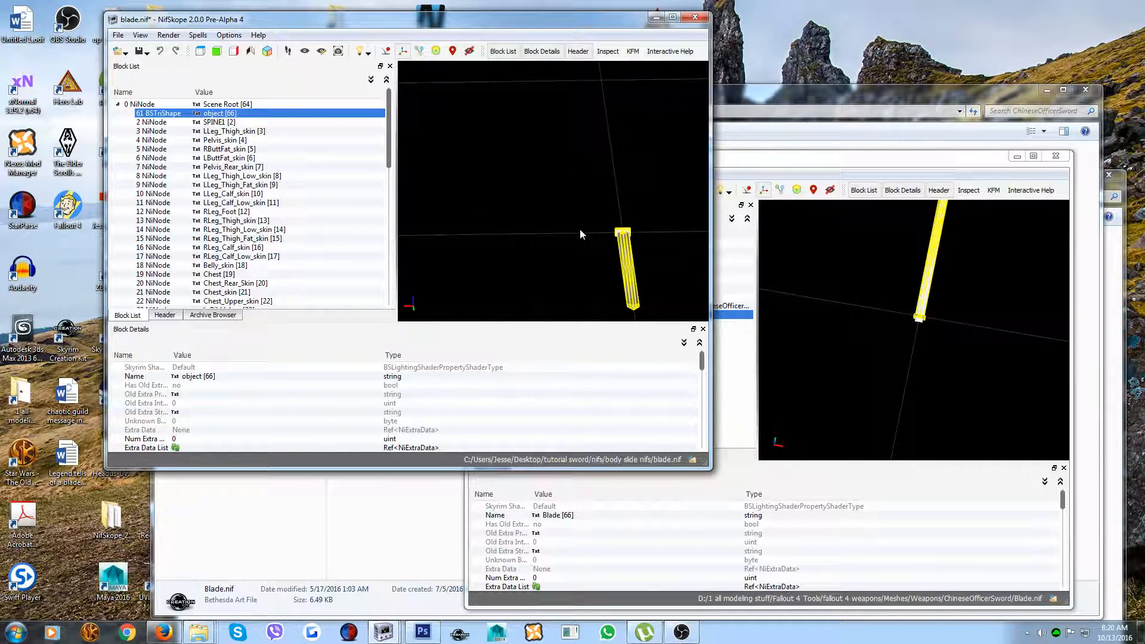
{"action": "mouse_move", "coordinate": [553, 196]}
{"action": "left_mouse_down"}
{"action": "mouse_move", "coordinate": [585, 208]}
{"action": "mouse_move", "coordinate": [688, 206]}
{"action": "mouse_move", "coordinate": [610, 166]}
{"action": "mouse_move", "coordinate": [521, 203]}
{"action": "mouse_move", "coordinate": [566, 192]}
{"action": "left_mouse_up"}
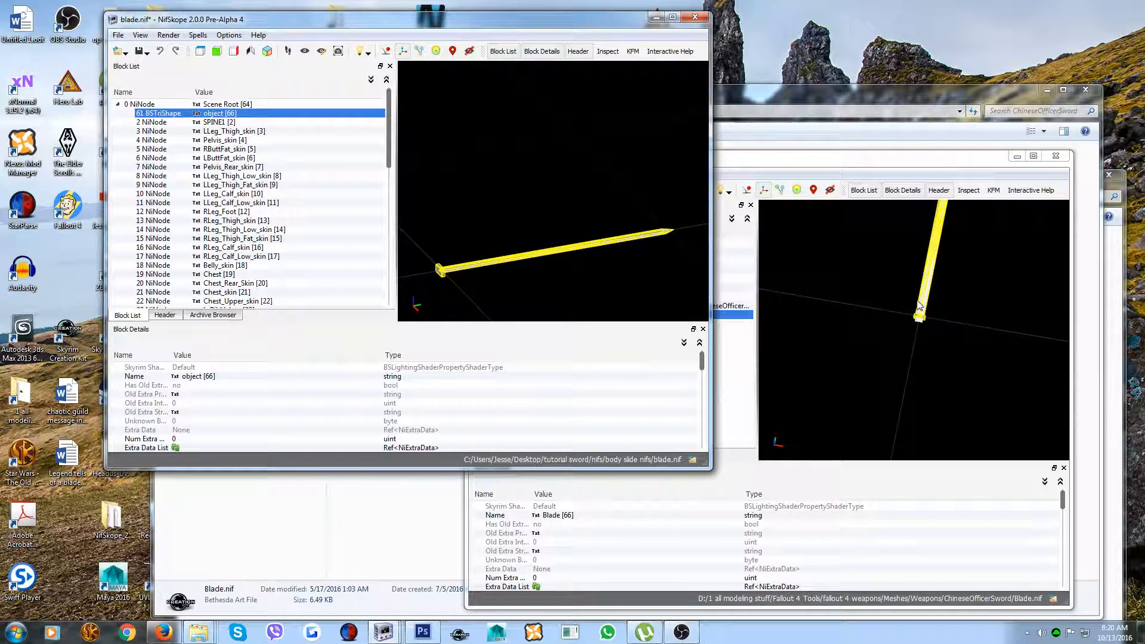
Step: In the ChineseOfficerSword Blade.nif, compare the original Blade:0 mesh with the pasted one and look up its name in the header strings
{"action": "left_click", "coordinate": [872, 273]}
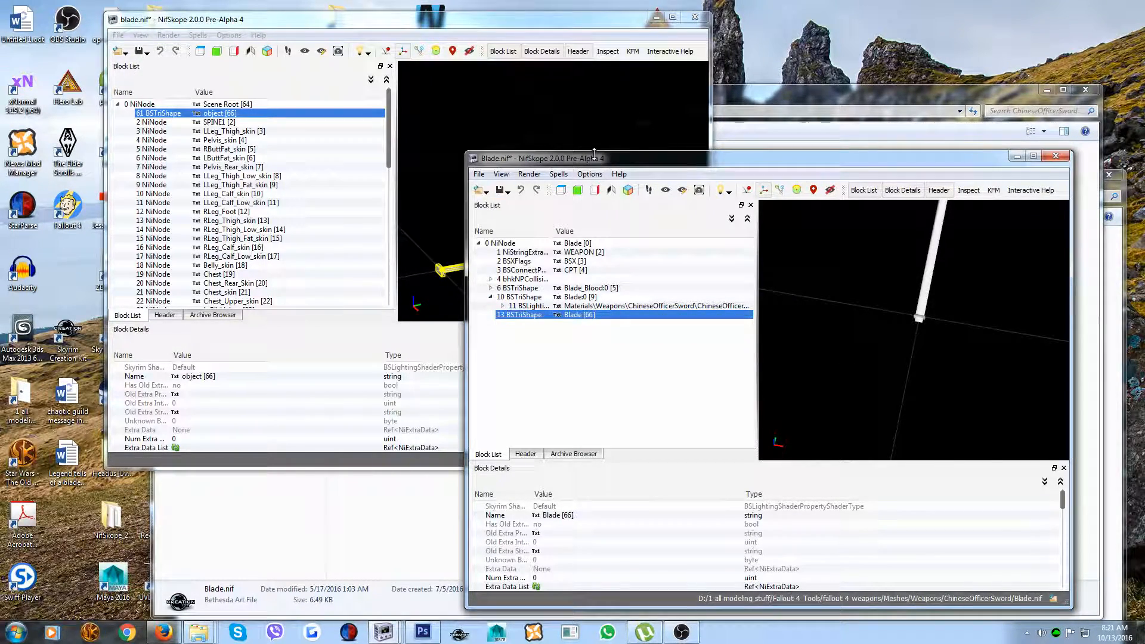
{"action": "left_click_drag", "start_coordinate": [596, 157], "coordinate": [595, 155]}
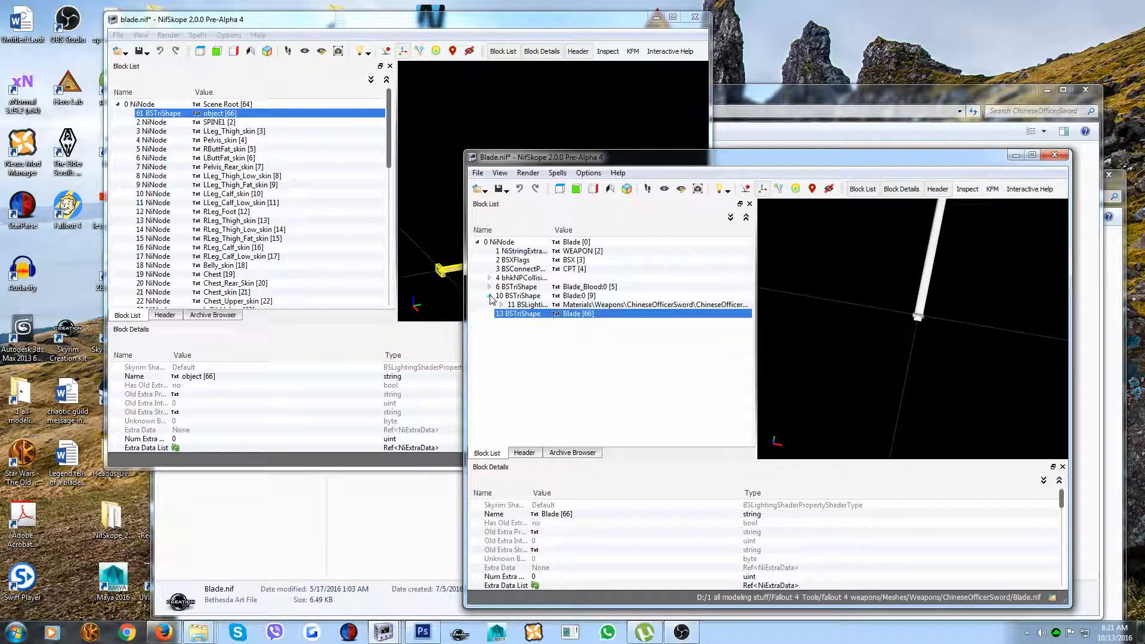
{"action": "left_click", "coordinate": [510, 297]}
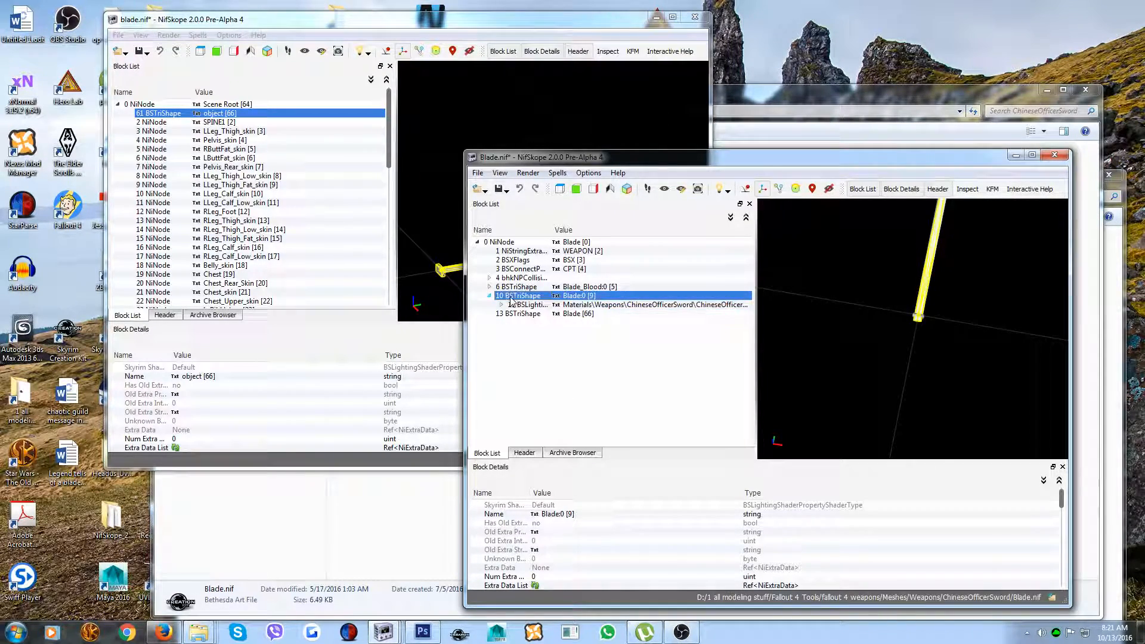
{"action": "mouse_move", "coordinate": [979, 307]}
{"action": "left_mouse_down"}
{"action": "mouse_move", "coordinate": [973, 332]}
{"action": "mouse_move", "coordinate": [976, 296]}
{"action": "mouse_move", "coordinate": [958, 310]}
{"action": "left_mouse_up"}
{"action": "middle_click_drag", "start_coordinate": [957, 304], "coordinate": [967, 299]}
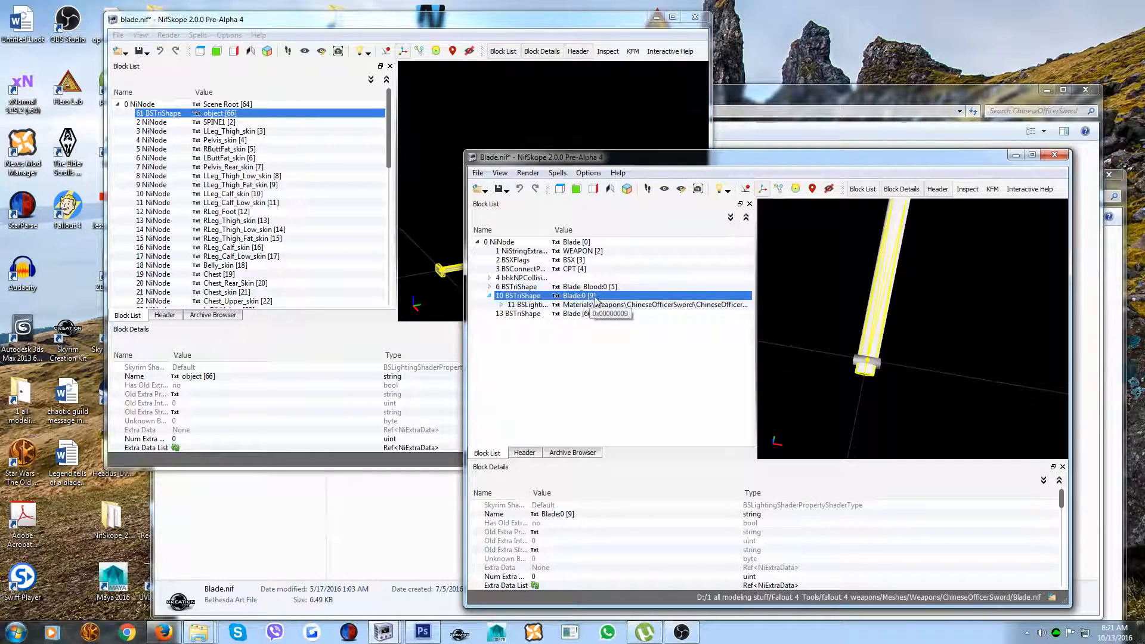
{"action": "left_click", "coordinate": [524, 451]}
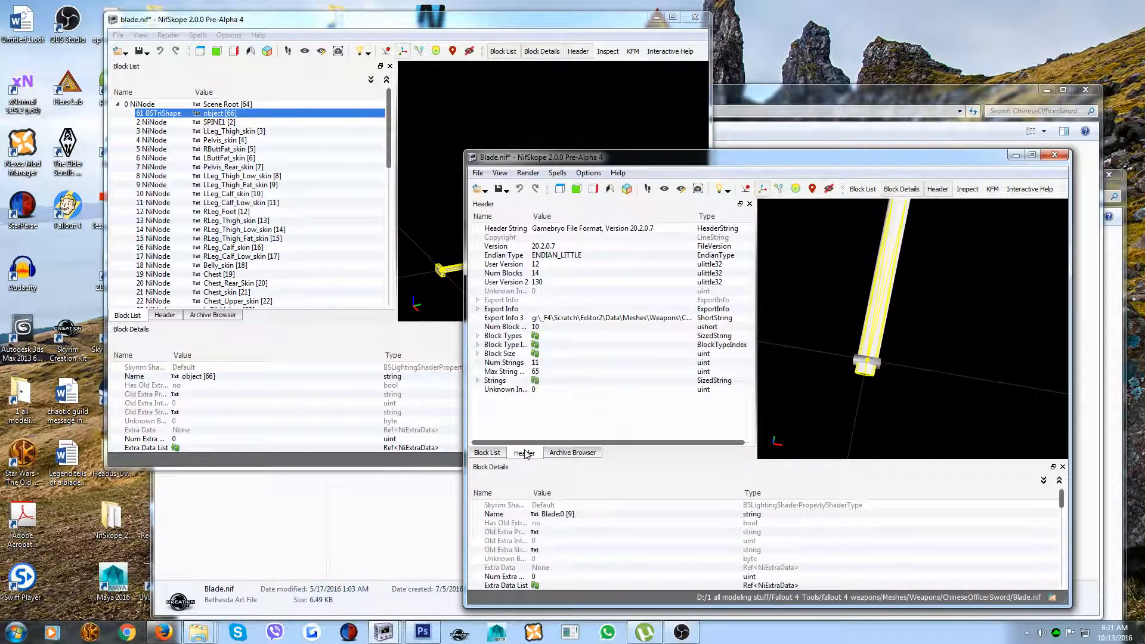
{"action": "left_click", "coordinate": [478, 381]}
{"action": "left_click", "coordinate": [477, 327]}
{"action": "left_click", "coordinate": [477, 380]}
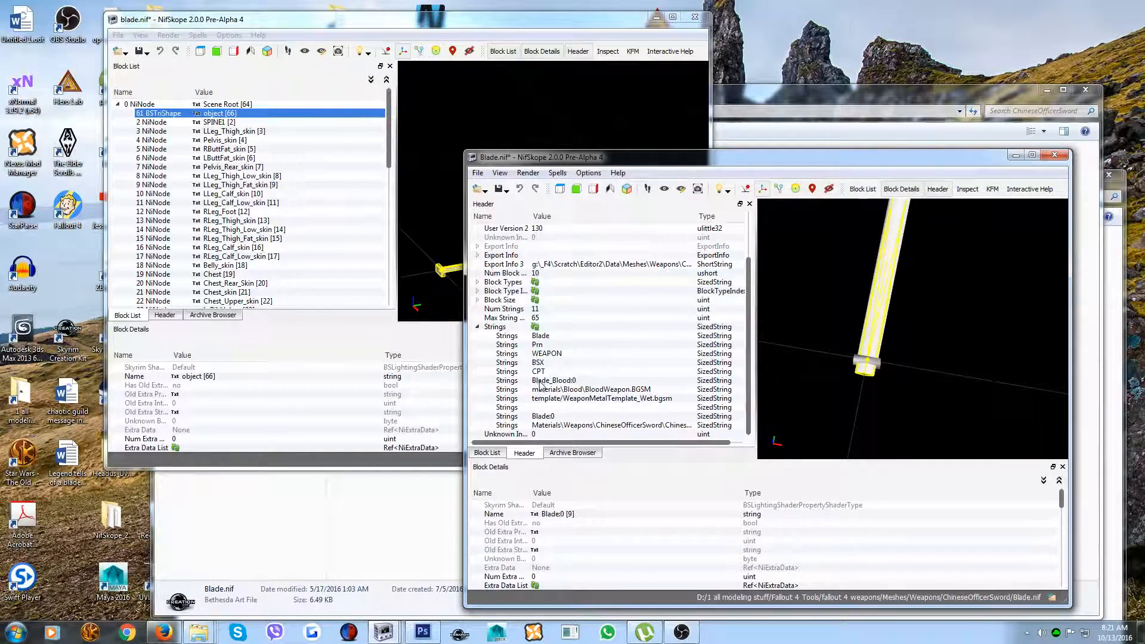
{"action": "left_click", "coordinate": [539, 418]}
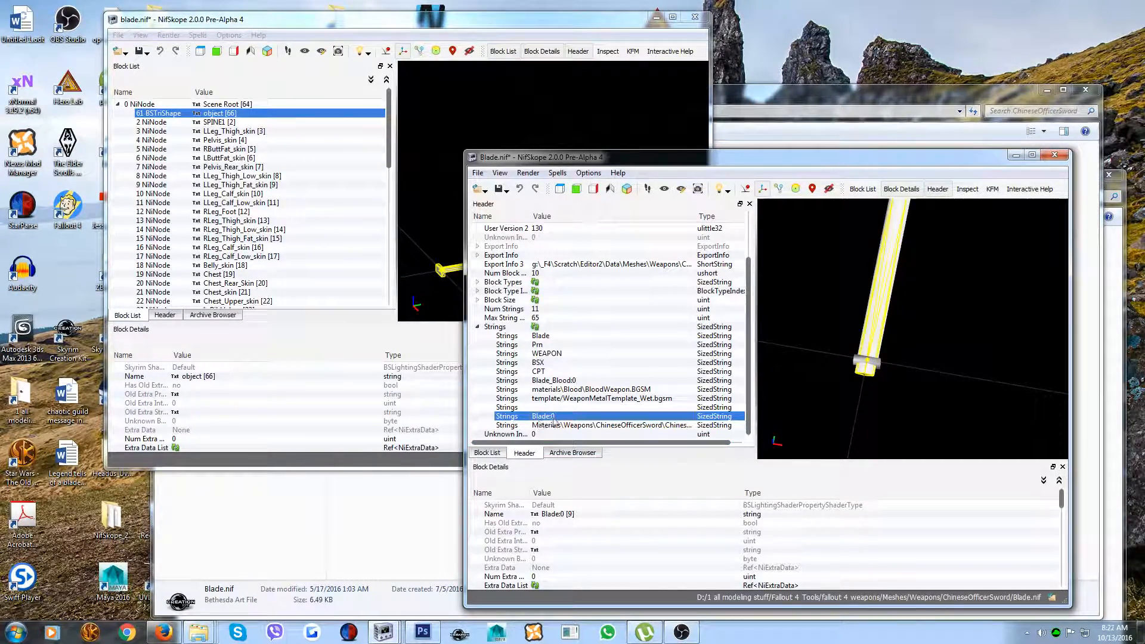
Step: Set the pasted BSTriShape's name to string index 9 so it matches the original Blade:0 block
{"action": "left_click", "coordinate": [487, 453]}
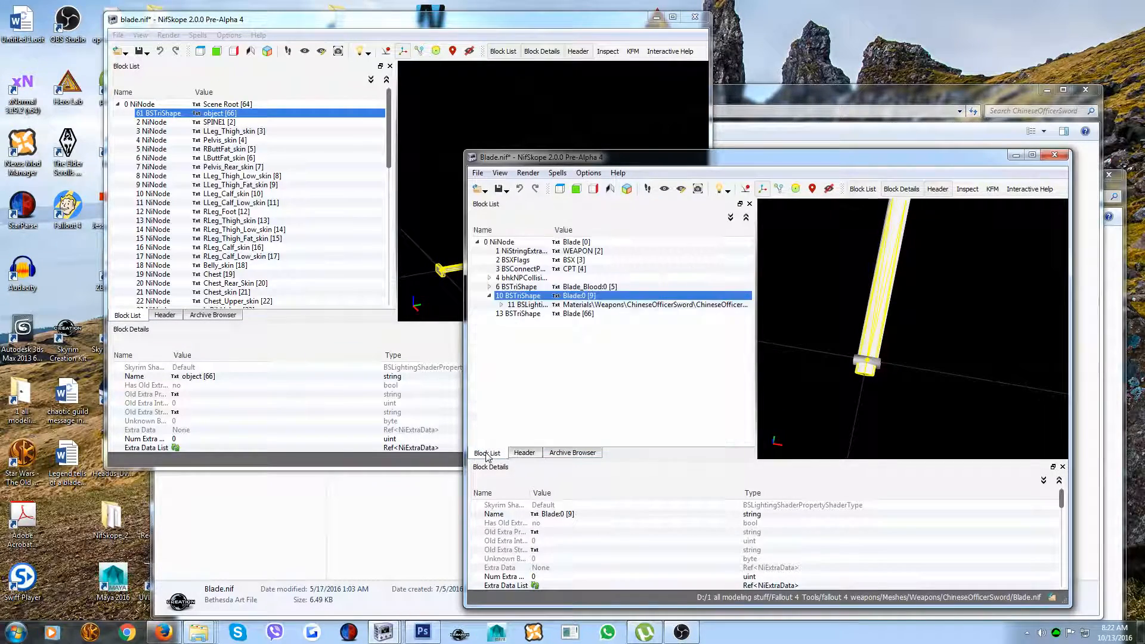
{"action": "double_click", "coordinate": [581, 314]}
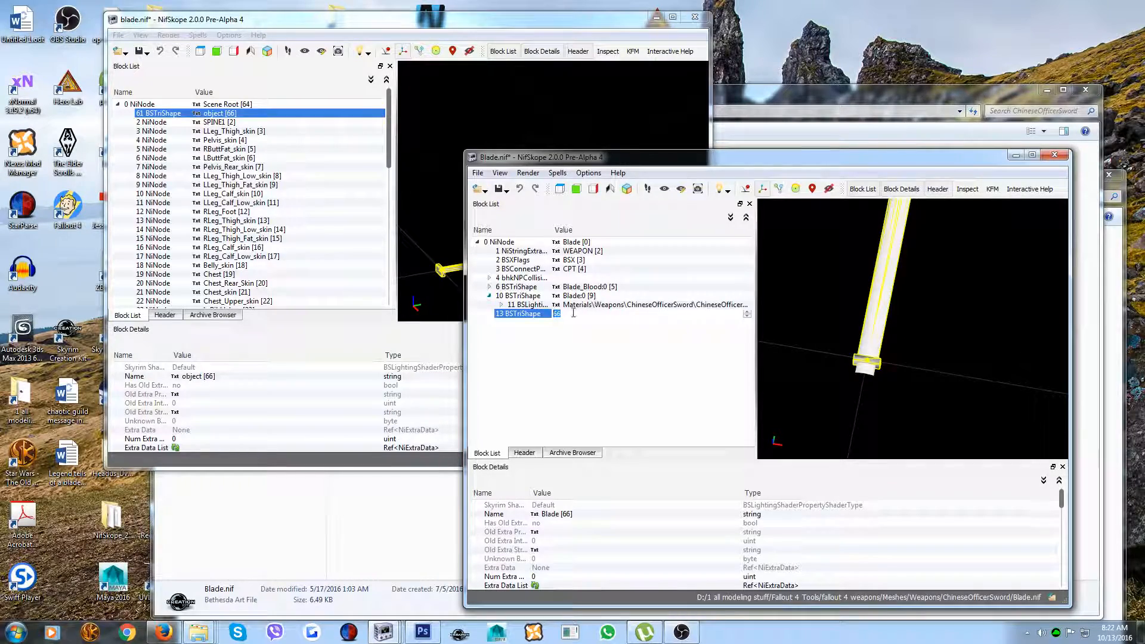
{"action": "type", "text": "9"}
{"action": "key", "text": "Return"}
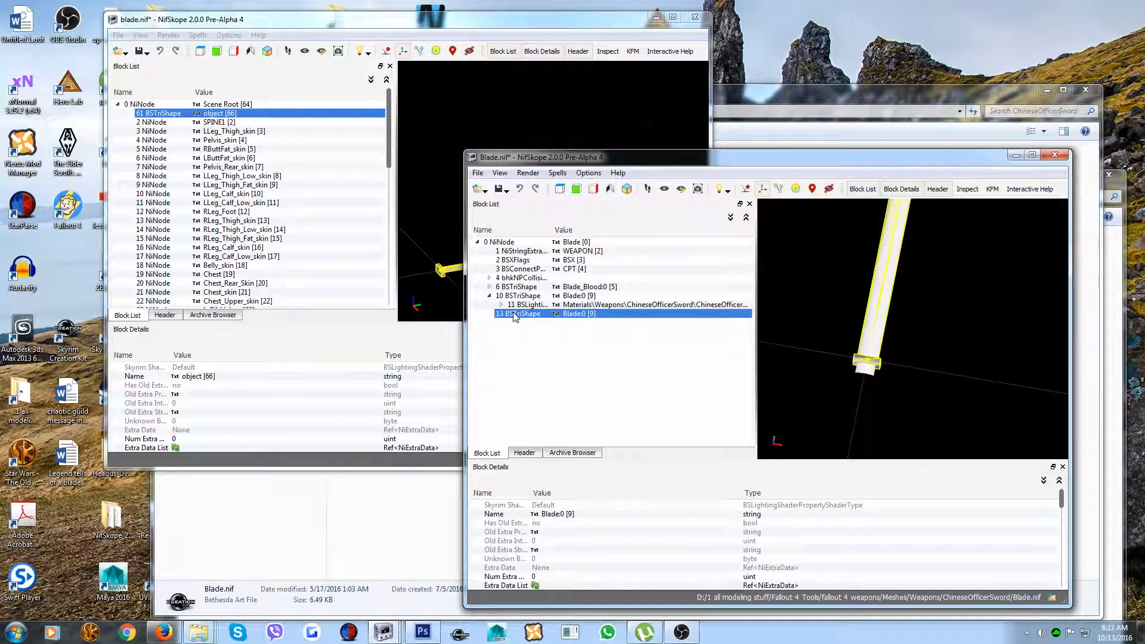
Step: Link the pasted BSTriShape's first BS Properties entry to shader block 11 and expand the shape in the block list
{"action": "scroll", "coordinate": [533, 533], "scroll_direction": "down", "scroll_amount": 4}
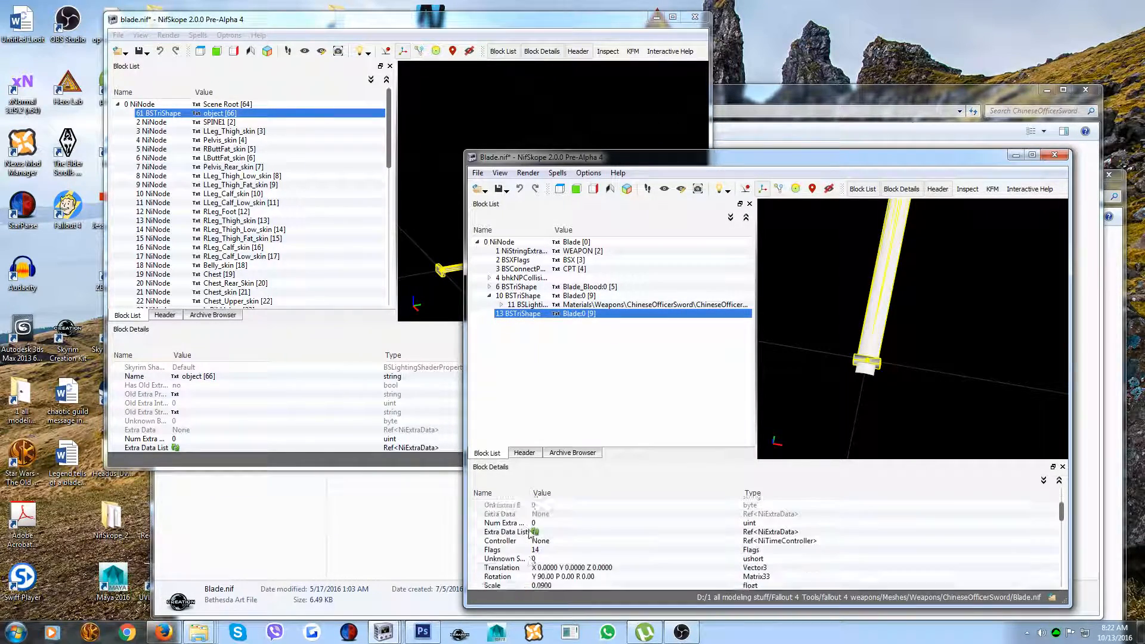
{"action": "scroll", "coordinate": [490, 546], "scroll_direction": "down", "scroll_amount": 3}
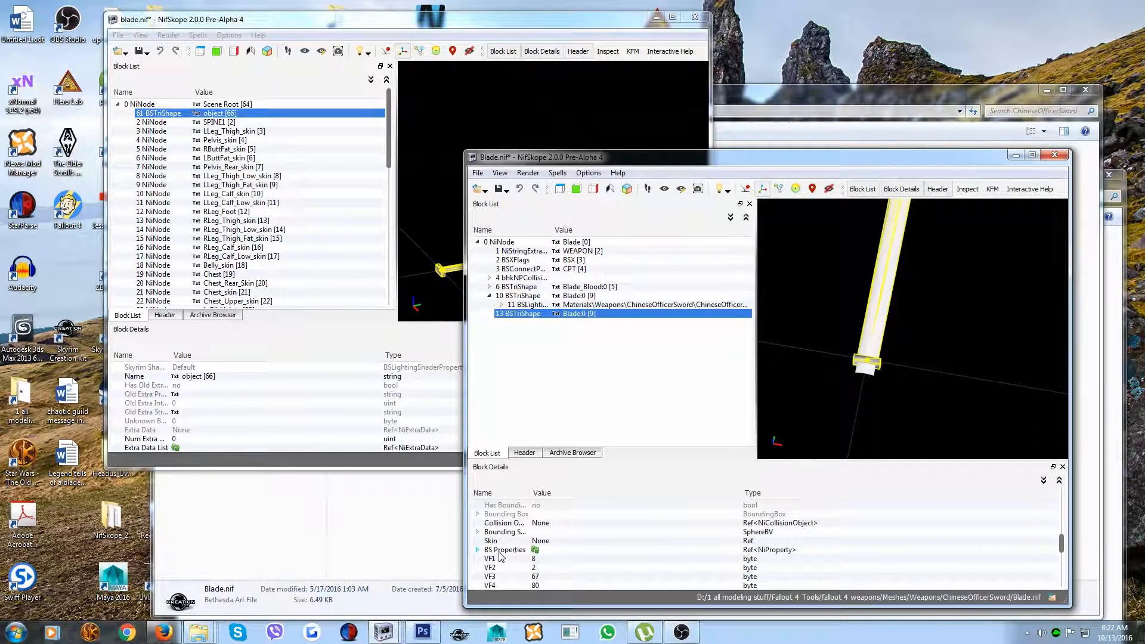
{"action": "left_click", "coordinate": [477, 549]}
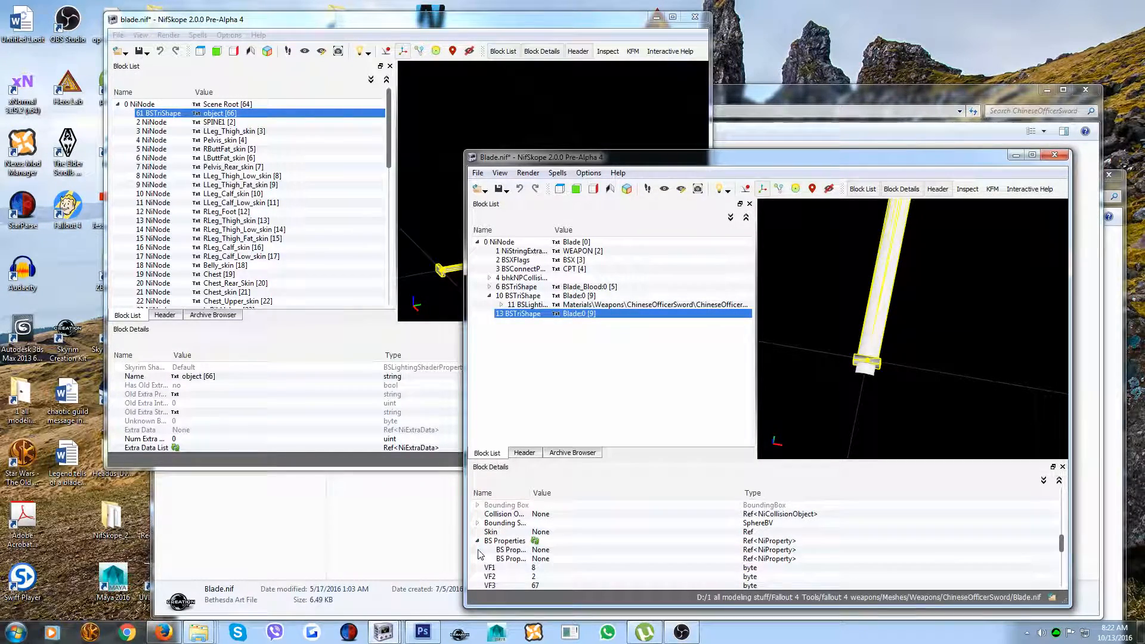
{"action": "left_click", "coordinate": [542, 550]}
{"action": "double_click", "coordinate": [541, 549]}
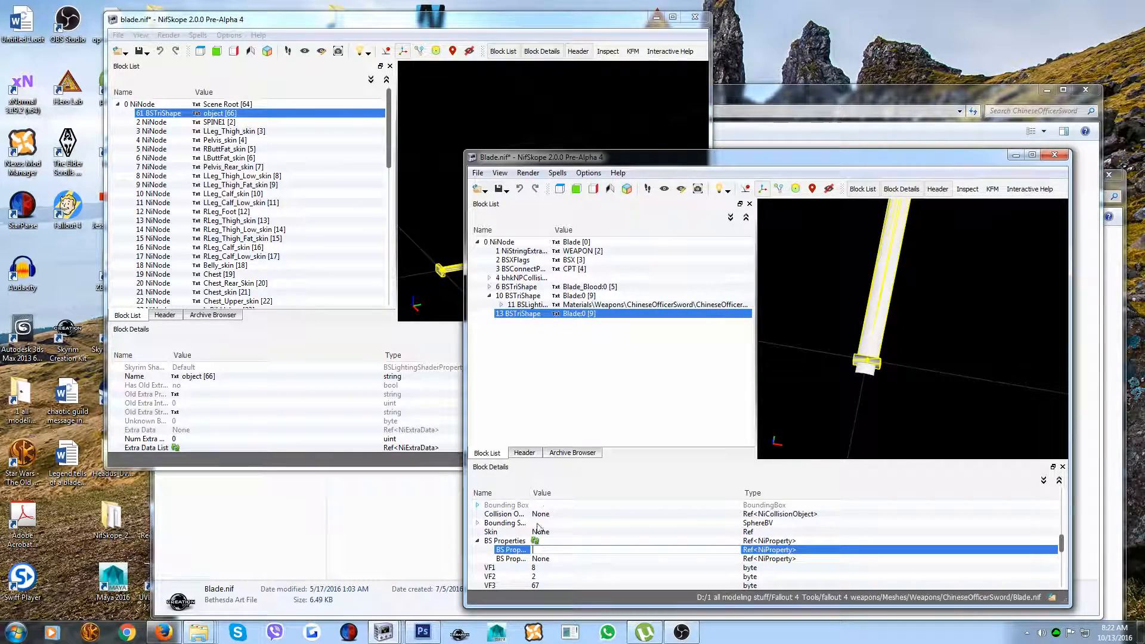
{"action": "type", "text": "11"}
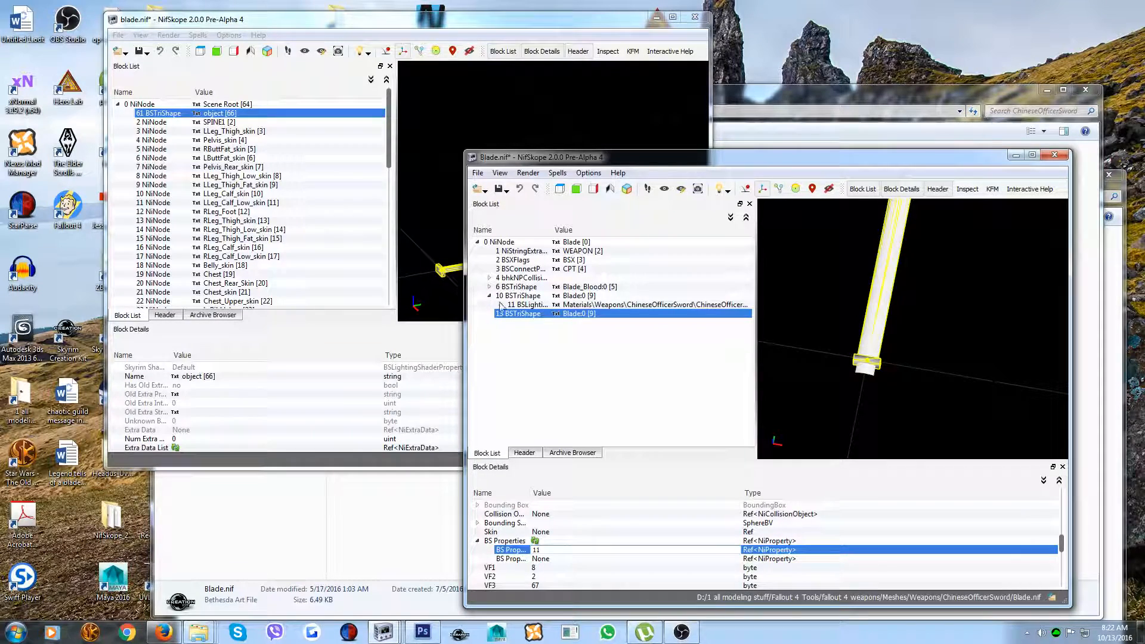
{"action": "key", "text": "Return"}
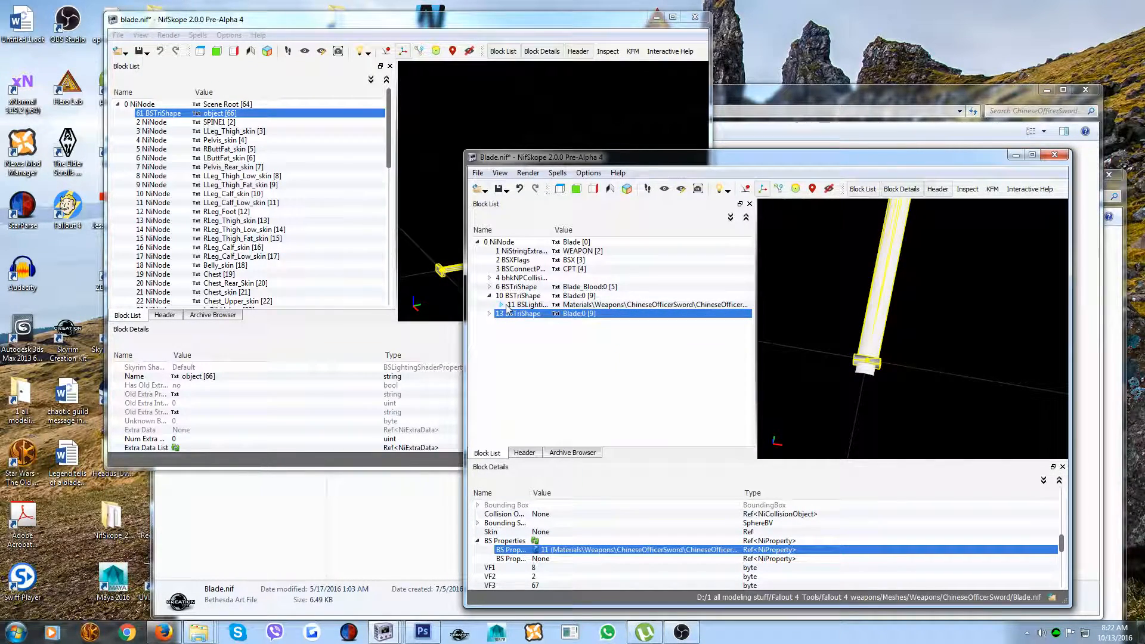
{"action": "left_click", "coordinate": [490, 313]}
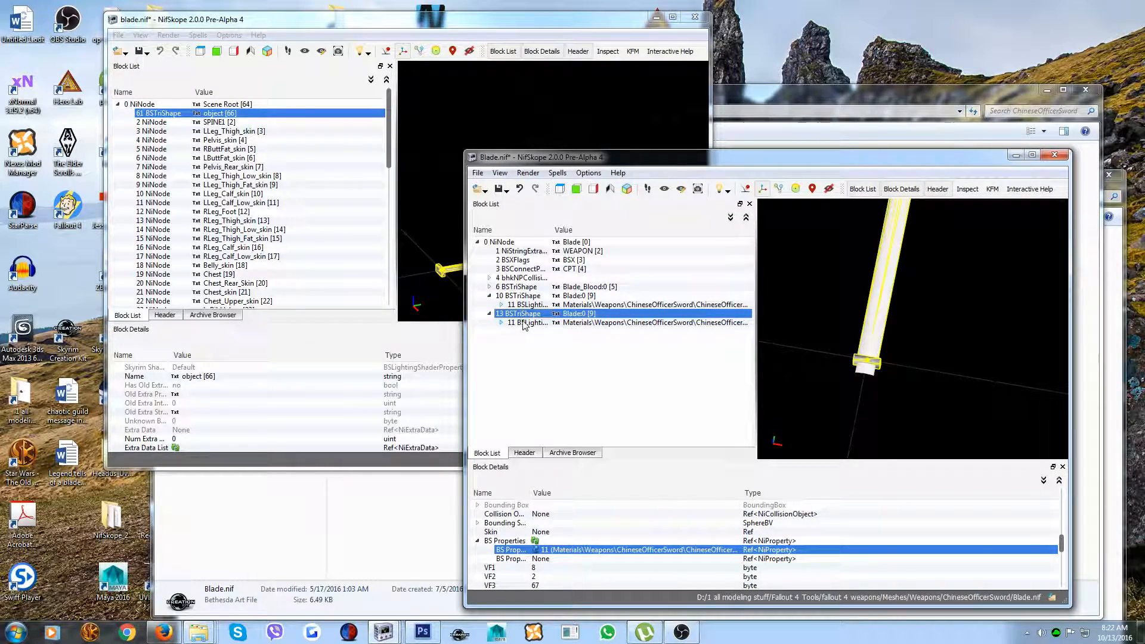
Step: Remove the original Blade:0 BSTriShape block, keeping the pasted blade and the shared shader property
{"action": "right_click", "coordinate": [523, 325]}
{"action": "left_click", "coordinate": [521, 297]}
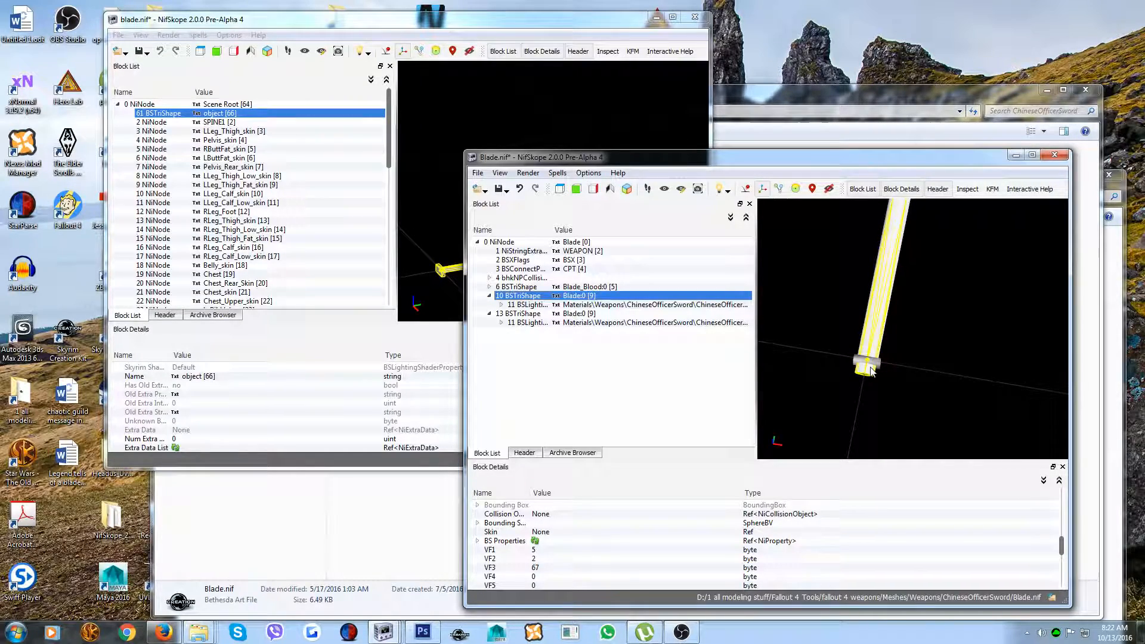
{"action": "right_click", "coordinate": [530, 292]}
{"action": "mouse_move", "coordinate": [564, 328]}
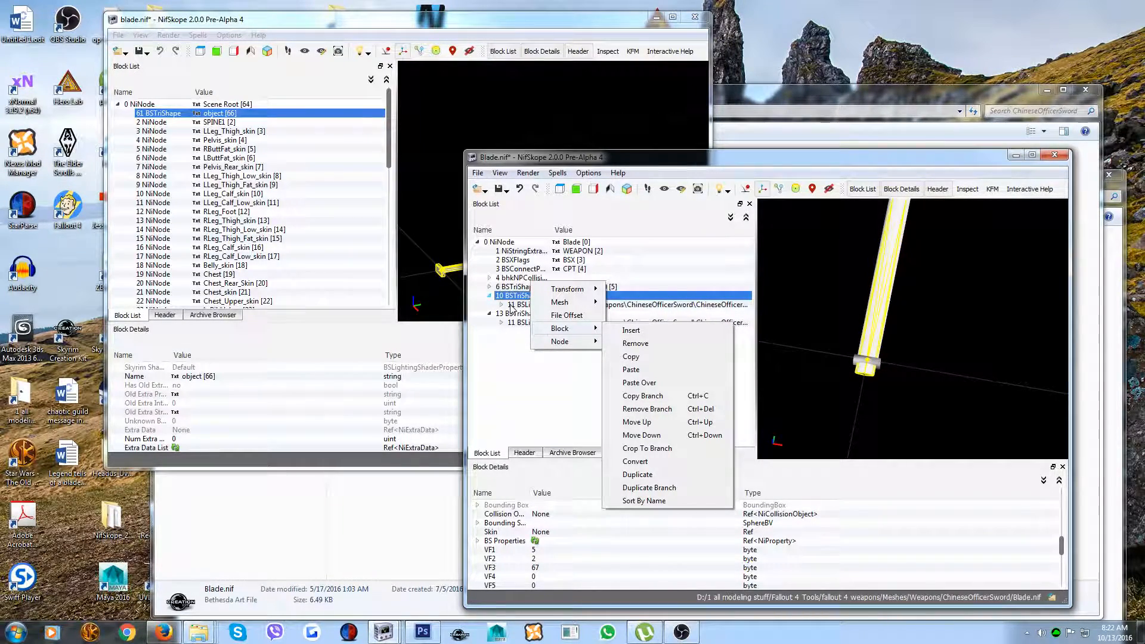
{"action": "left_click", "coordinate": [633, 343]}
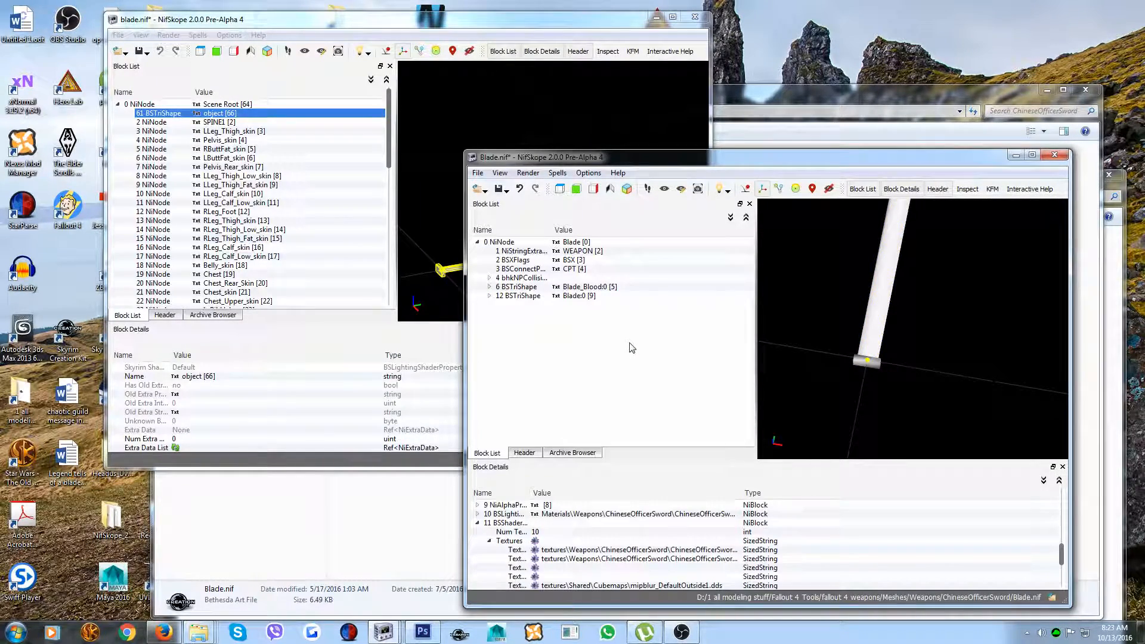
Step: In the texture set under the remaining blade's lighting shader, change the first texture's file name to tutorialsword_d.dds
{"action": "left_click", "coordinate": [509, 298]}
{"action": "left_click", "coordinate": [489, 295]}
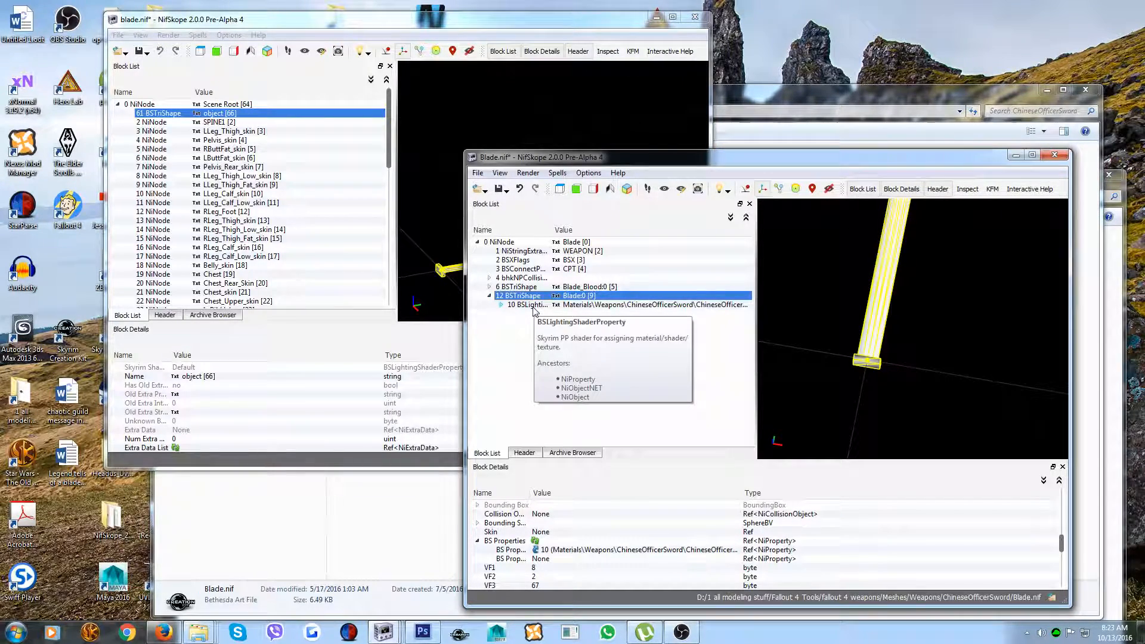
{"action": "left_click", "coordinate": [500, 305]}
{"action": "left_click", "coordinate": [538, 316]}
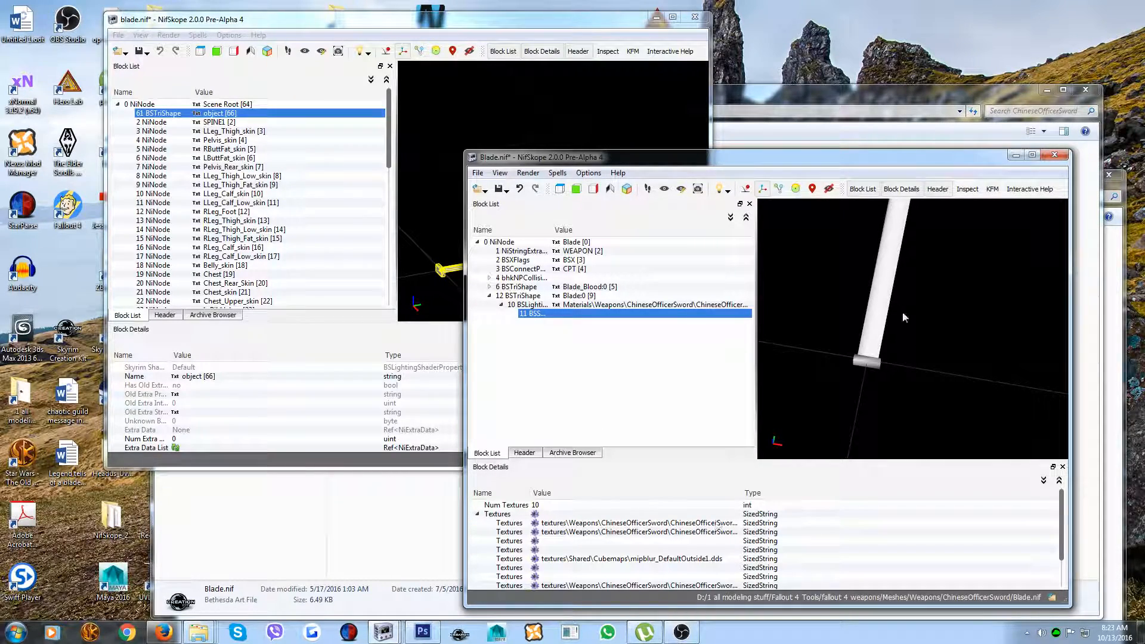
{"action": "double_click", "coordinate": [662, 524]}
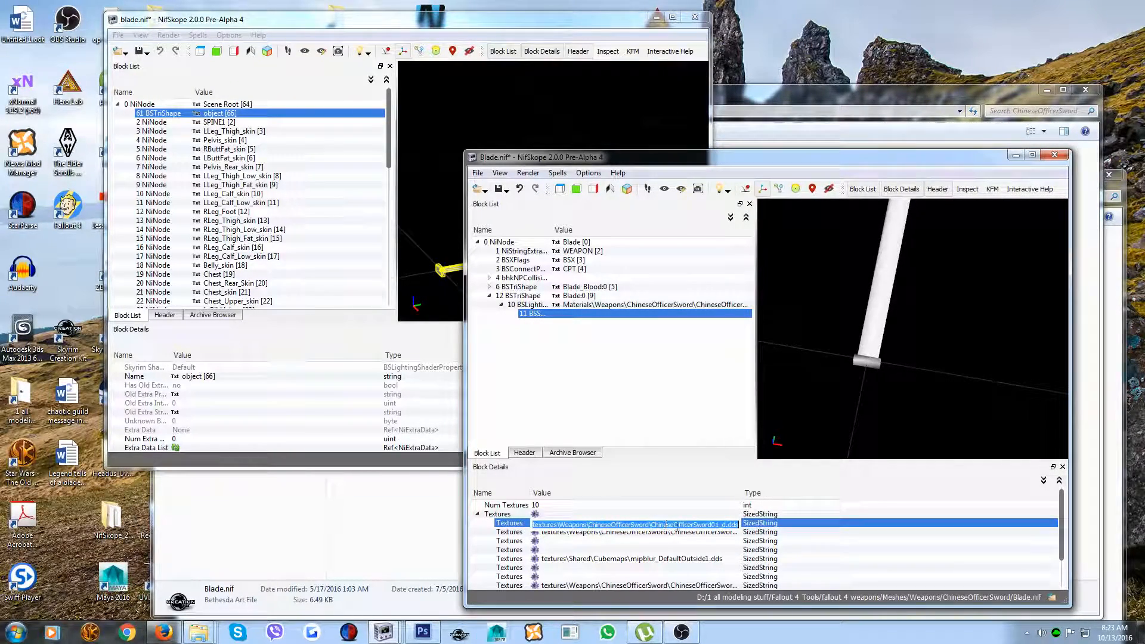
{"action": "left_click", "coordinate": [716, 526]}
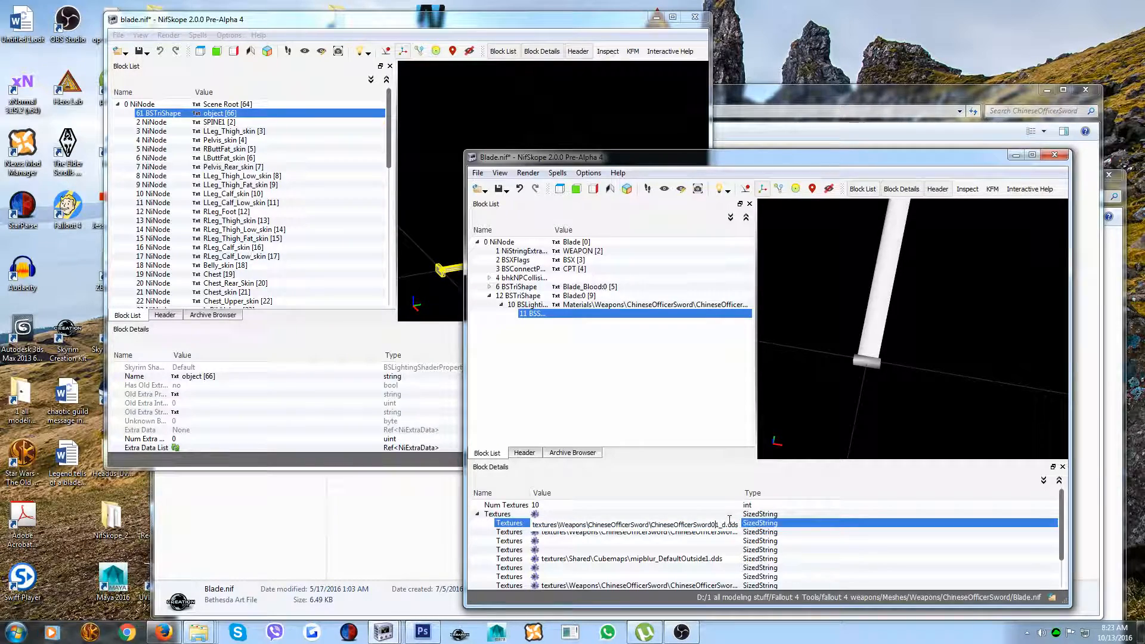
{"action": "key", "text": "BackSpace"}
{"action": "key", "text": "BackSpace"}
{"action": "key", "text": "BackSpace"}
{"action": "key", "text": "BackSpace"}
{"action": "key", "text": "BackSpace"}
{"action": "key", "text": "BackSpace"}
{"action": "key", "text": "BackSpace"}
{"action": "key", "text": "BackSpace"}
{"action": "key", "text": "BackSpace"}
{"action": "key", "text": "BackSpace"}
{"action": "key", "text": "BackSpace"}
{"action": "key", "text": "BackSpace"}
{"action": "key", "text": "BackSpace"}
{"action": "key", "text": "BackSpace"}
{"action": "key", "text": "BackSpace"}
{"action": "key", "text": "BackSpace"}
{"action": "key", "text": "Delete"}
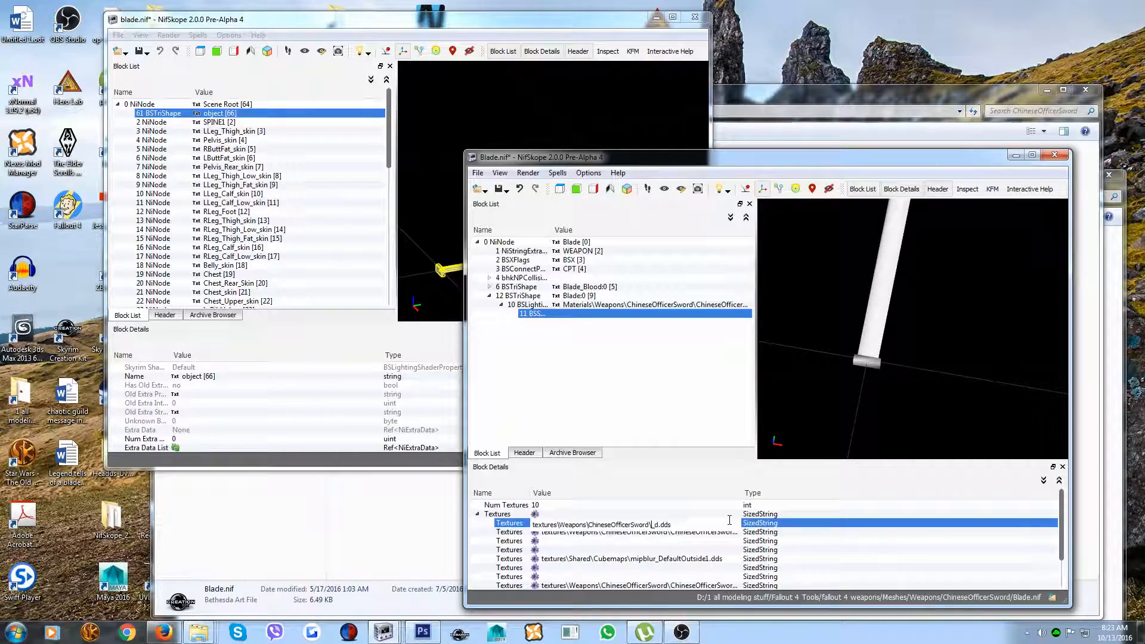
{"action": "type", "text": "tutorialsword"}
Step: Replace the ChineseOfficerSword folder in the first texture path so it reads textures\Weapons\tutorialsword\tutorialsword_d.dds
{"action": "key", "text": "BackSpace"}
{"action": "key", "text": "BackSpace"}
{"action": "key", "text": "BackSpace"}
{"action": "key", "text": "BackSpace"}
{"action": "key", "text": "BackSpace"}
{"action": "key", "text": "BackSpace"}
{"action": "key", "text": "BackSpace"}
{"action": "key", "text": "BackSpace"}
{"action": "key", "text": "BackSpace"}
{"action": "key", "text": "BackSpace"}
{"action": "key", "text": "BackSpace"}
{"action": "key", "text": "BackSpace"}
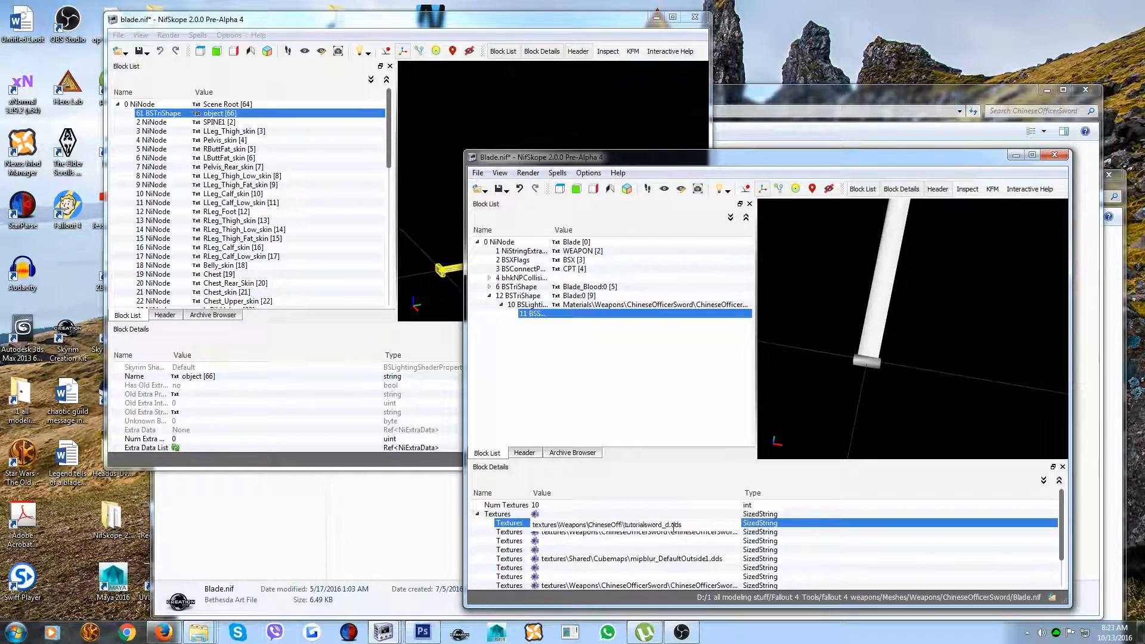
{"action": "key", "text": "BackSpace"}
{"action": "key", "text": "BackSpace"}
{"action": "key", "text": "BackSpace"}
{"action": "key", "text": "BackSpace"}
{"action": "key", "text": "BackSpace"}
{"action": "key", "text": "BackSpace"}
{"action": "key", "text": "BackSpace"}
{"action": "key", "text": "BackSpace"}
{"action": "type", "text": "tutorialsword"}
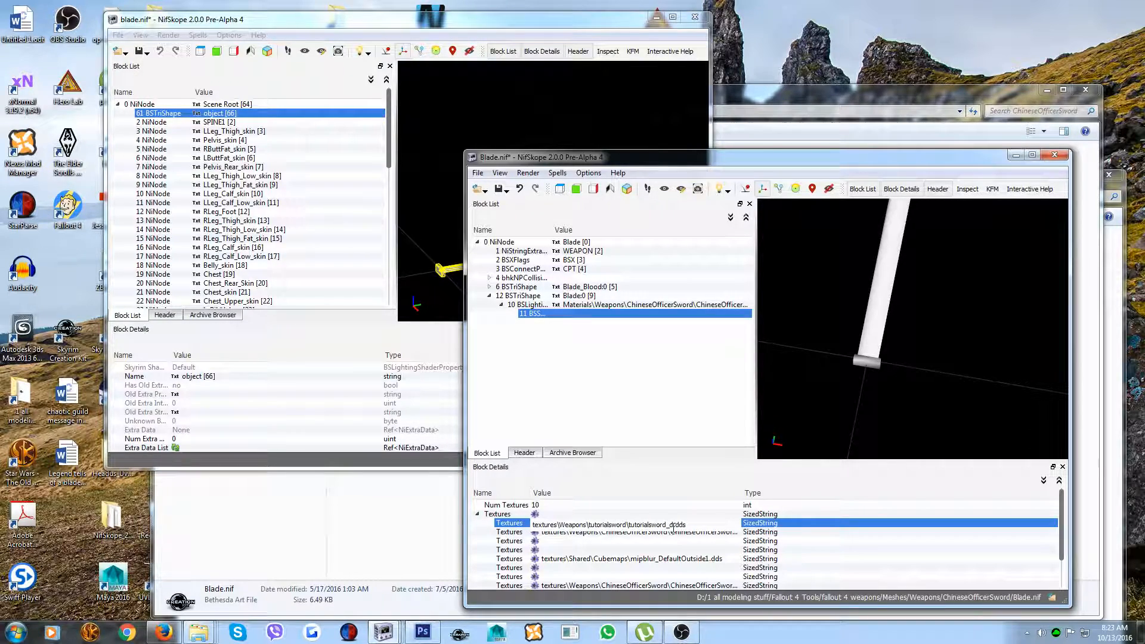
Step: Copy the first texture path into the second texture entry and change its suffix to make it tutorialsword_n.dds
{"action": "key", "text": "ctrl+a"}
{"action": "key", "text": "ctrl+c"}
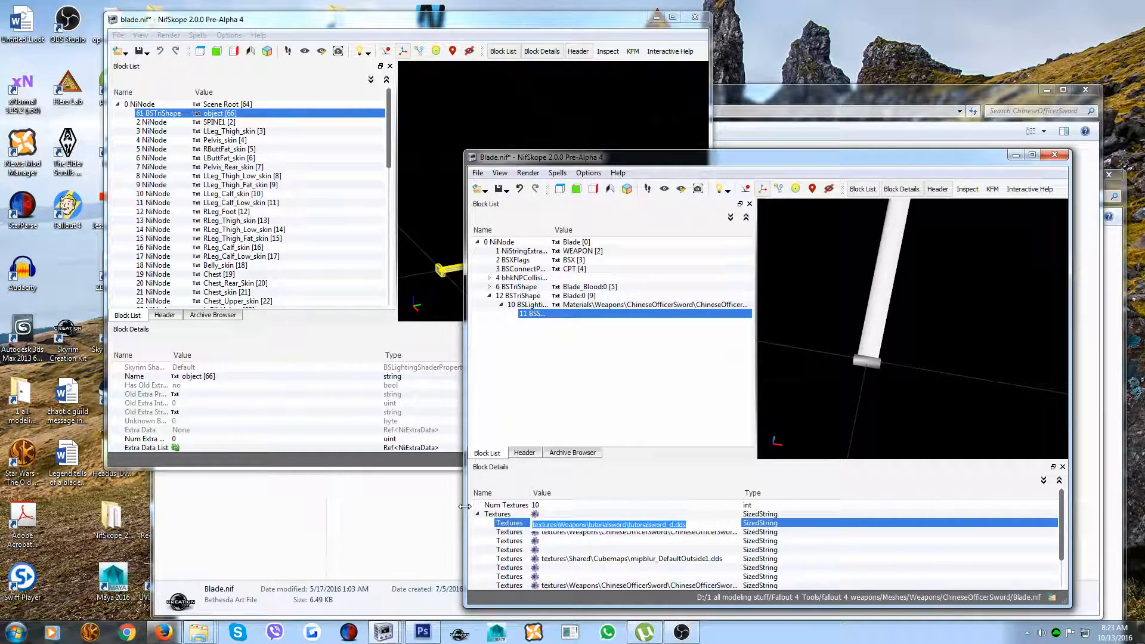
{"action": "left_click", "coordinate": [636, 550]}
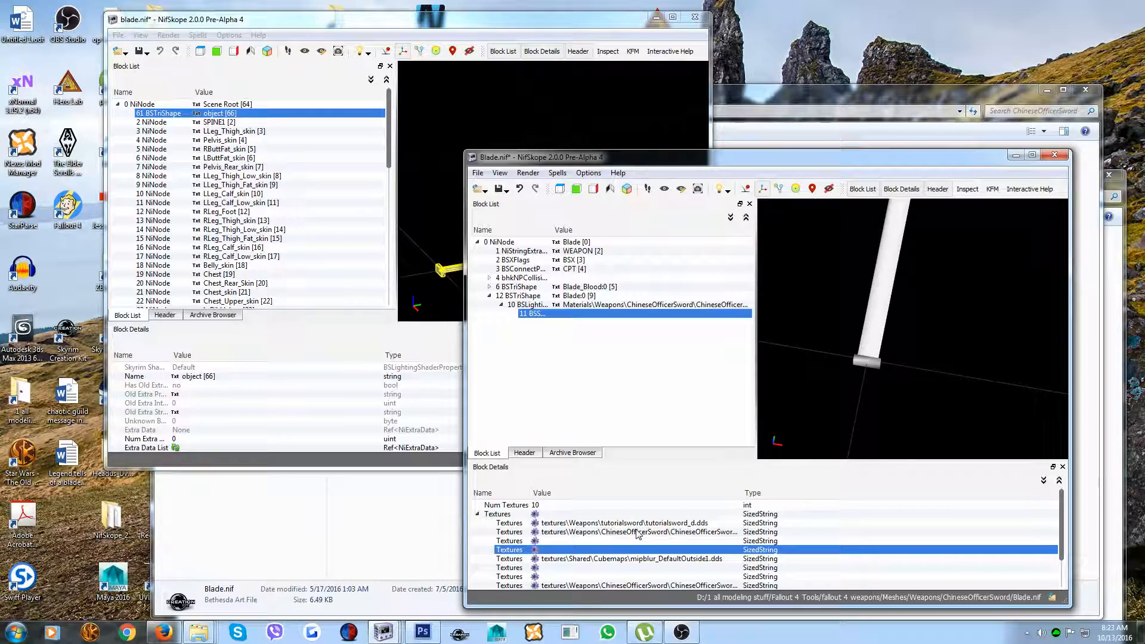
{"action": "double_click", "coordinate": [636, 532]}
{"action": "key", "text": "ctrl+v"}
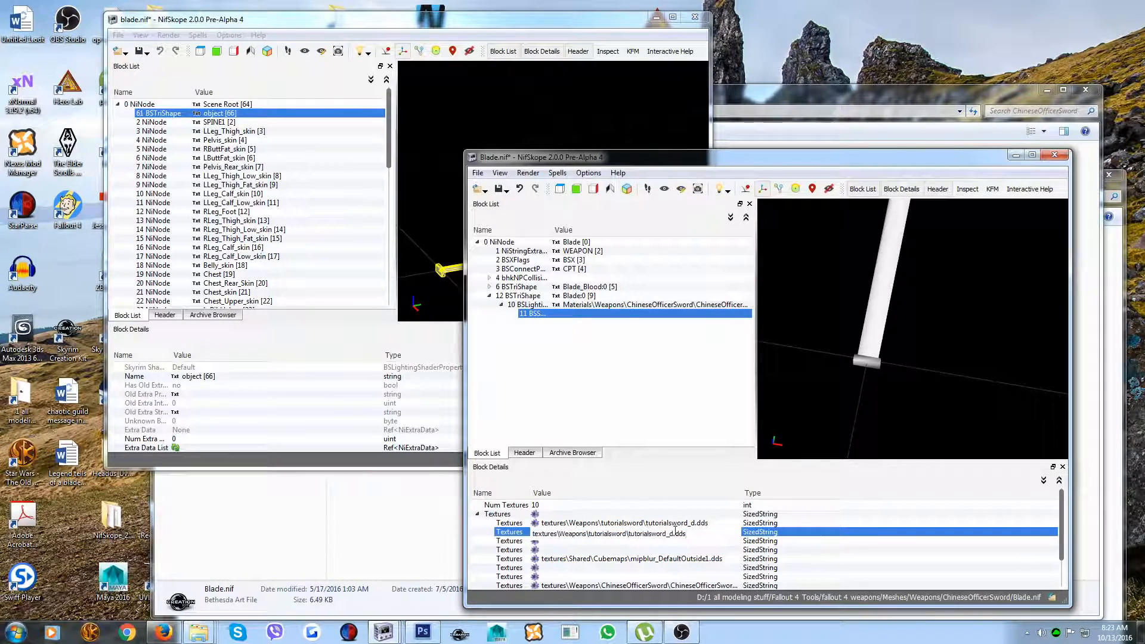
{"action": "left_click", "coordinate": [676, 533]}
{"action": "key", "text": "BackSpace"}
{"action": "type", "text": "s"}
{"action": "key", "text": "BackSpace"}
{"action": "type", "text": "n"}
{"action": "double_click", "coordinate": [616, 549]}
{"action": "left_click", "coordinate": [595, 532]}
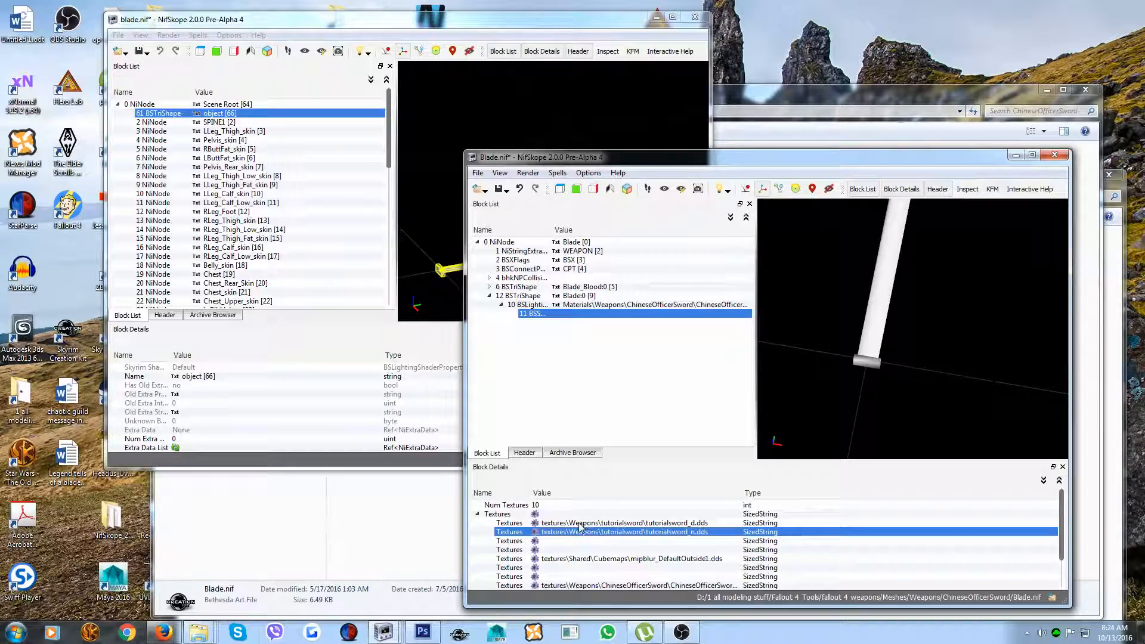
Step: Paste the copied path into the empty fourth texture entry and change it to tutorialsword_s.dds
{"action": "double_click", "coordinate": [555, 549]}
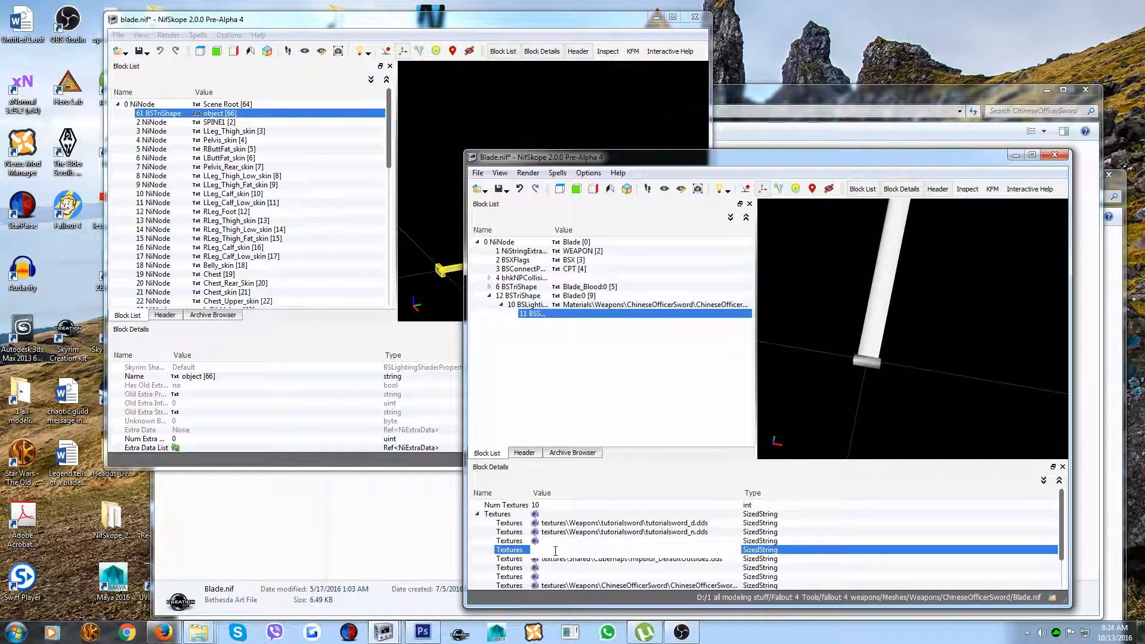
{"action": "key", "text": "ctrl+v"}
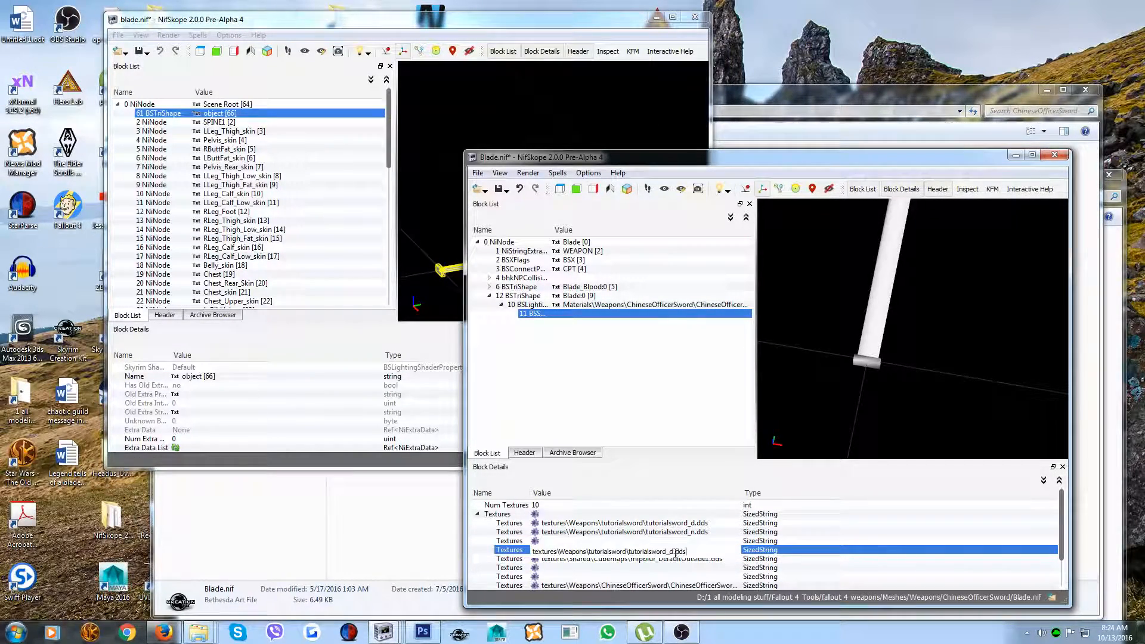
{"action": "type", "text": "s"}
{"action": "key", "text": "Return"}
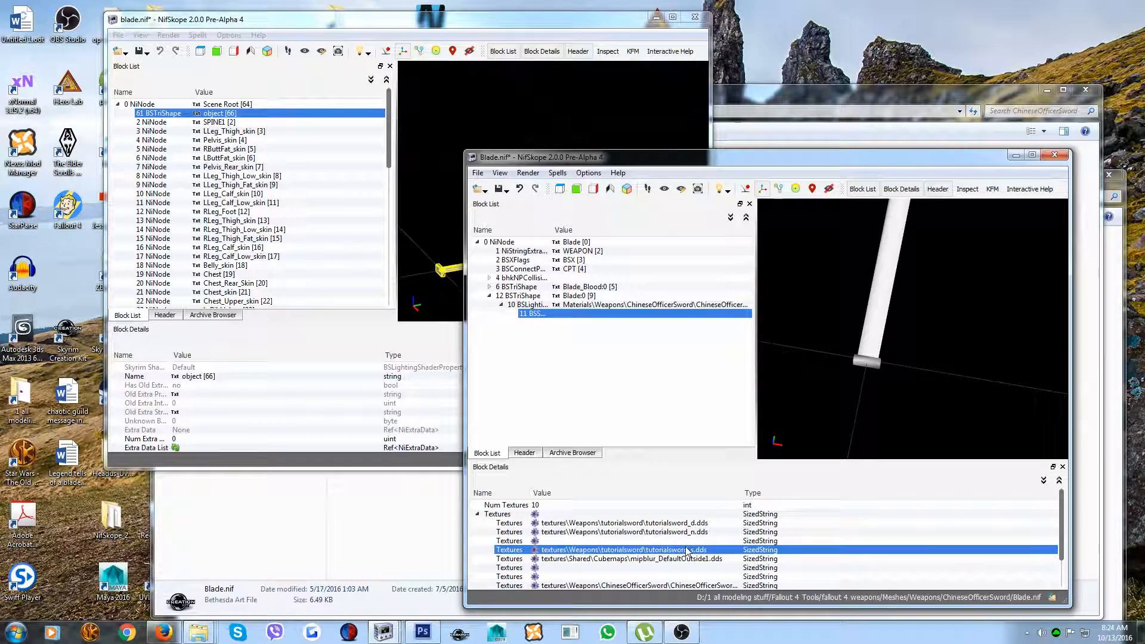
Step: Move the mipblur_DefaultOutside1.dds cubemap path from the fifth texture entry to the third, leaving the fifth empty
{"action": "double_click", "coordinate": [682, 559]}
{"action": "key", "text": "ctrl+c"}
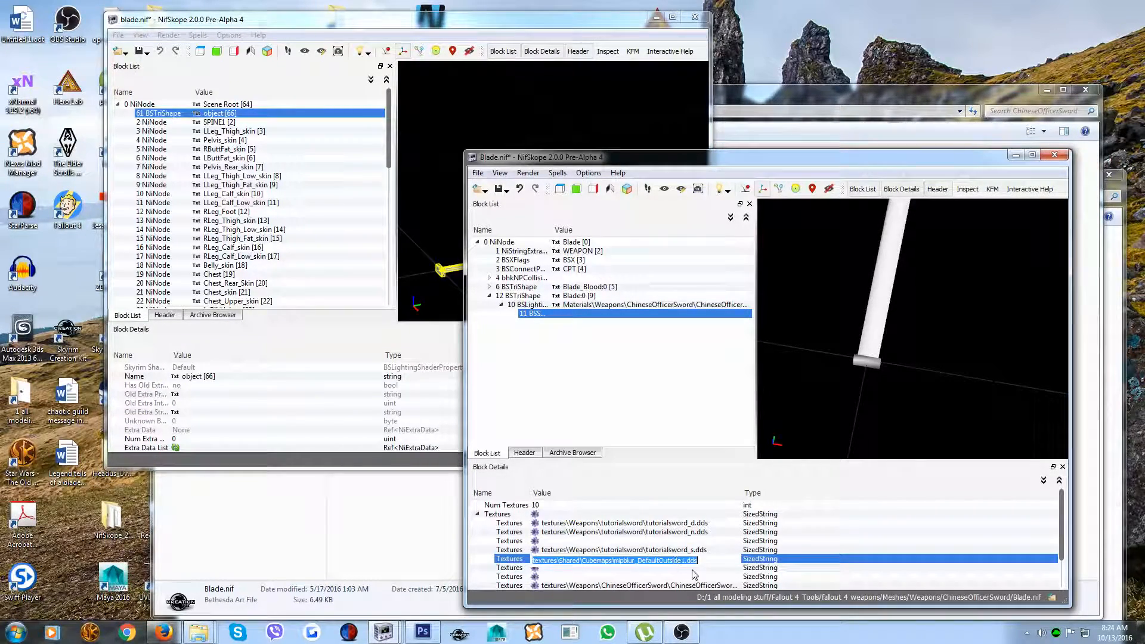
{"action": "double_click", "coordinate": [634, 540]}
{"action": "key", "text": "ctrl+v"}
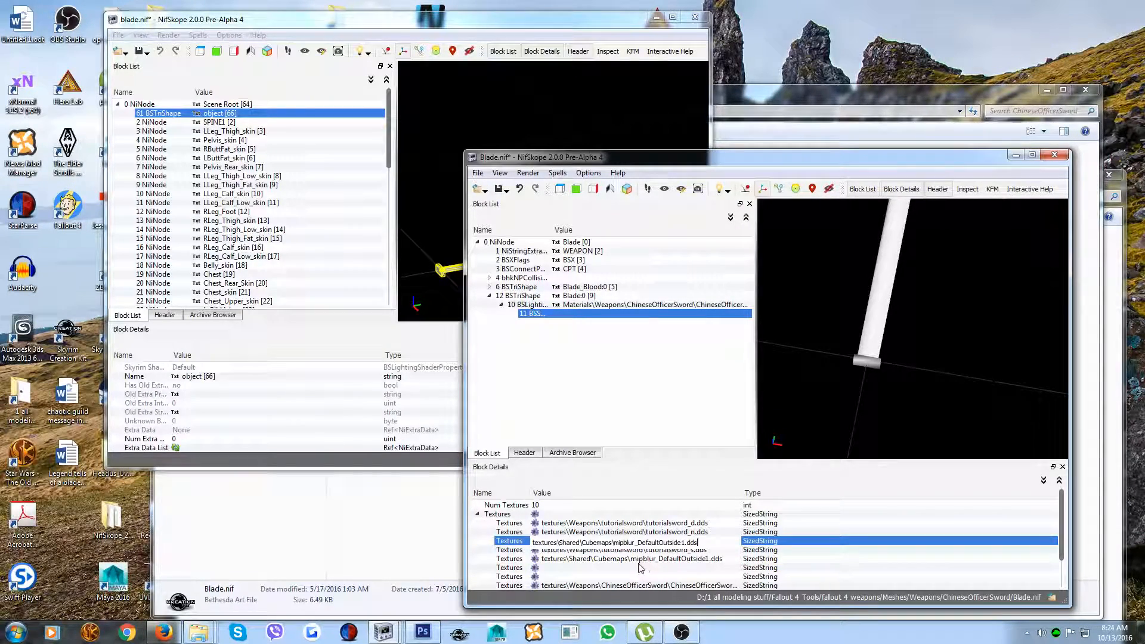
{"action": "left_click", "coordinate": [636, 567]}
{"action": "double_click", "coordinate": [633, 559]}
{"action": "key", "text": "BackSpace"}
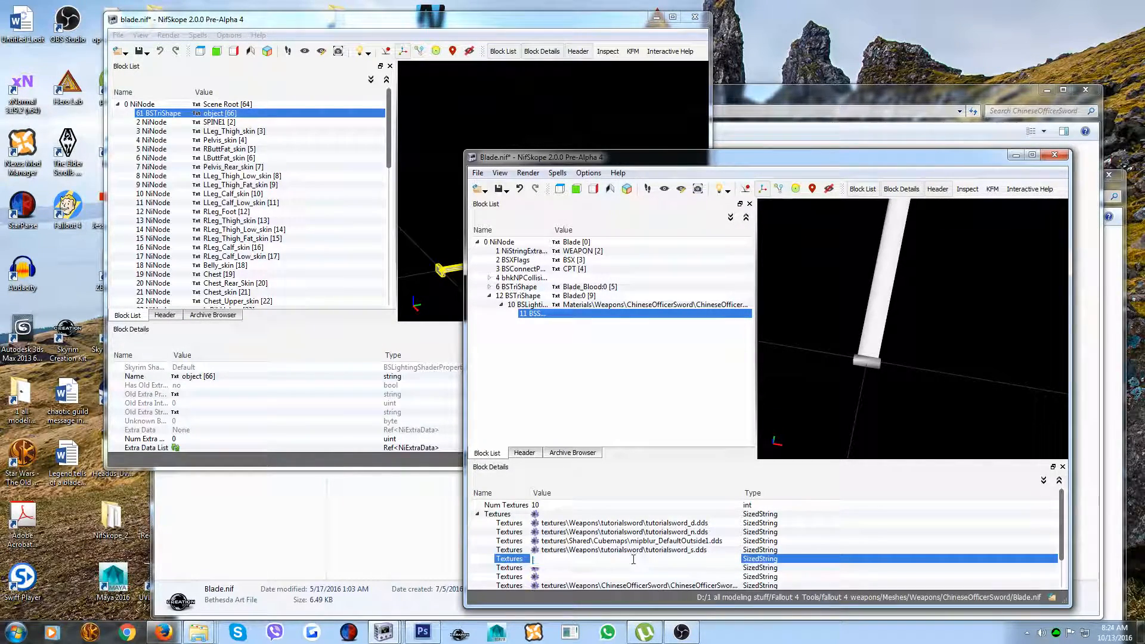
Step: Clear the ChineseOfficerSword01_s.dds path from the eighth texture entry
{"action": "scroll", "coordinate": [634, 560], "scroll_direction": "down", "scroll_amount": 1}
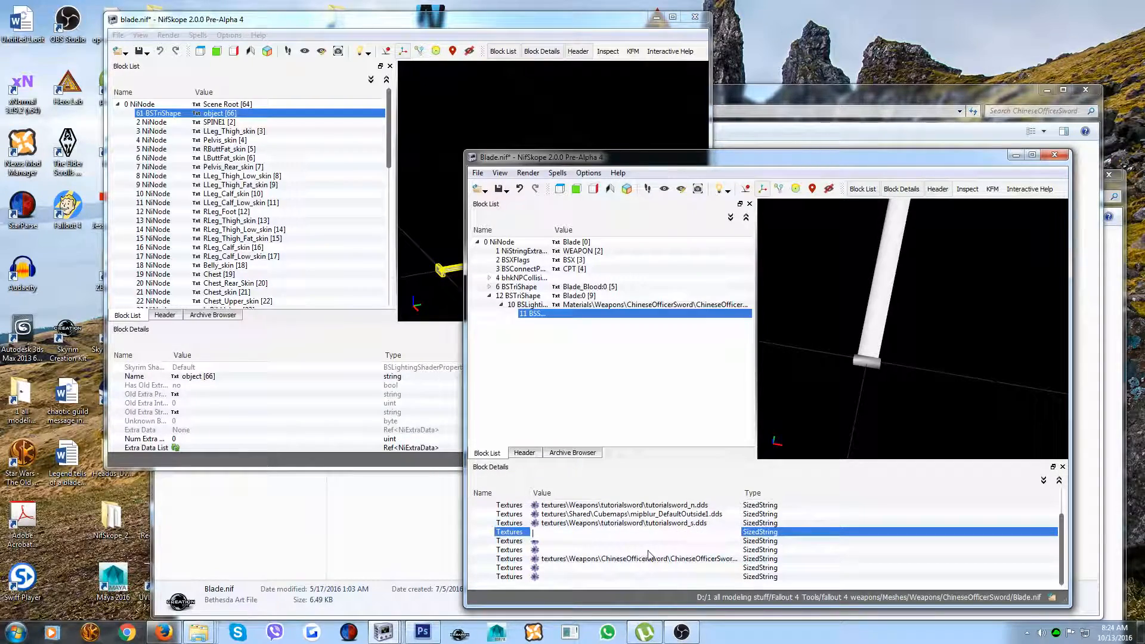
{"action": "left_click", "coordinate": [643, 566]}
{"action": "double_click", "coordinate": [642, 560]}
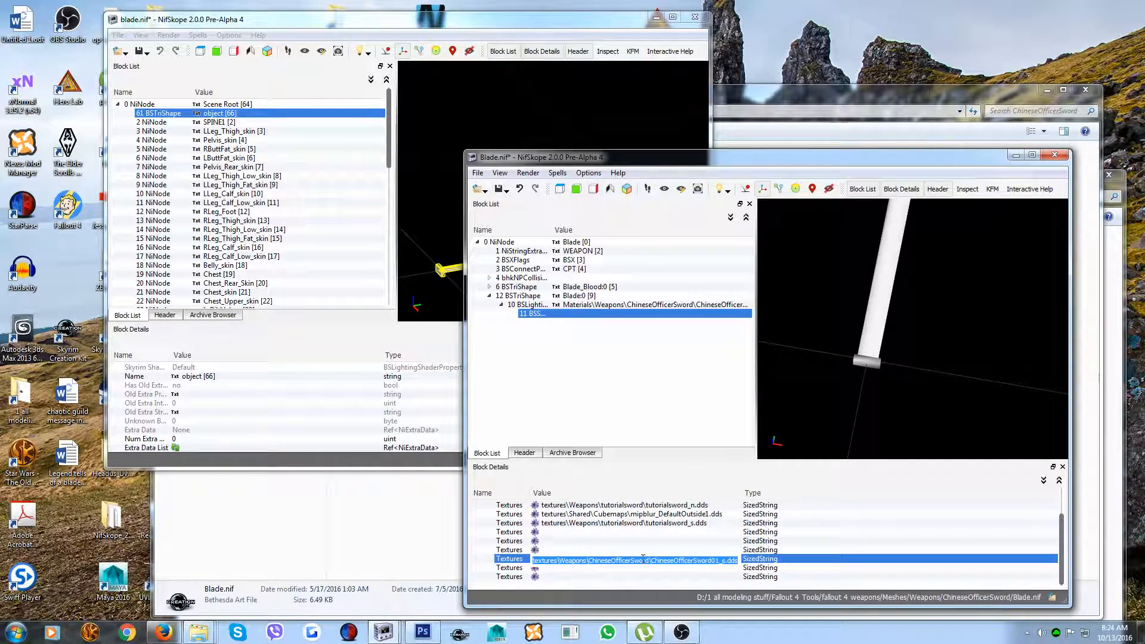
{"action": "key", "text": "BackSpace"}
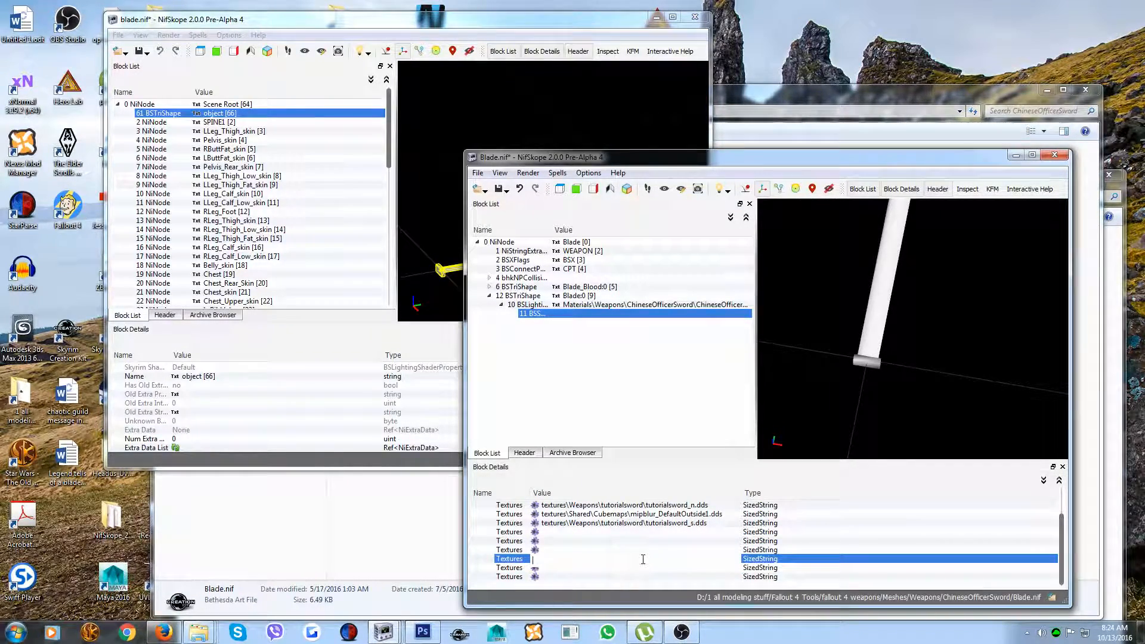
{"action": "scroll", "coordinate": [629, 534], "scroll_direction": "up", "scroll_amount": 3}
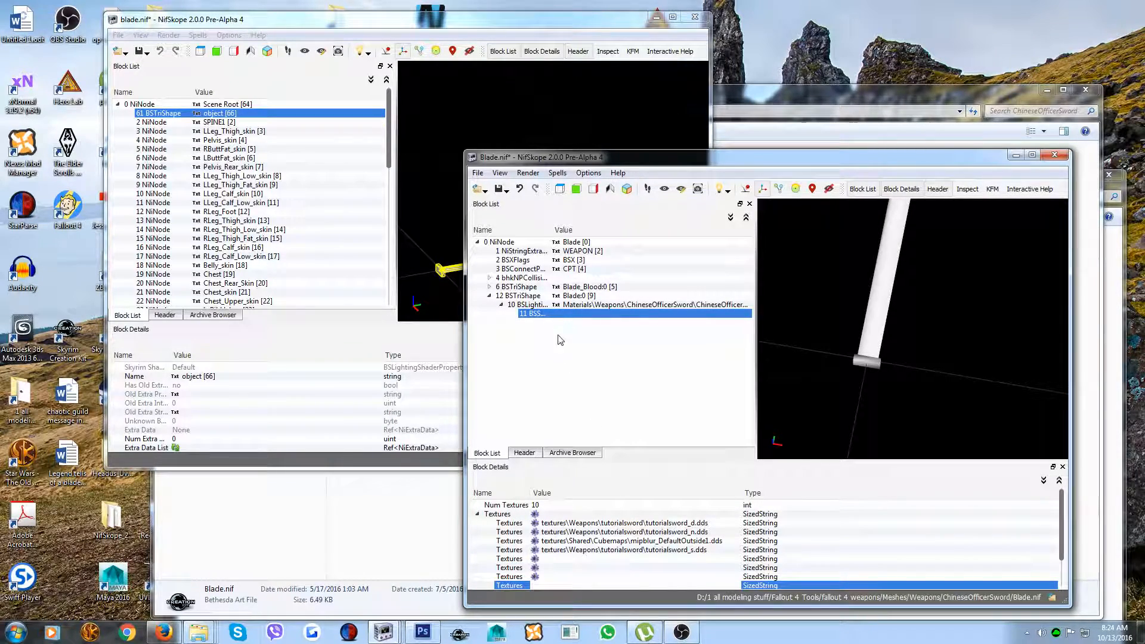
Step: In the header strings, change the lighting shader's material file name from the ChineseOfficerSword one to tutorialsword.BGSM
{"action": "left_click", "coordinate": [586, 305]}
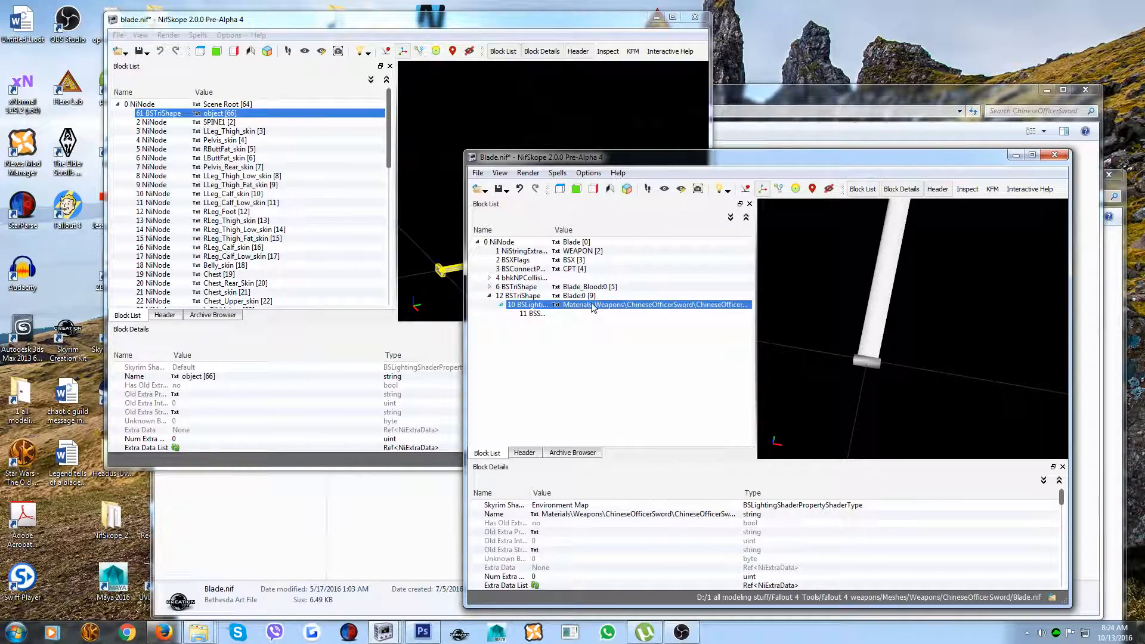
{"action": "left_click", "coordinate": [524, 454]}
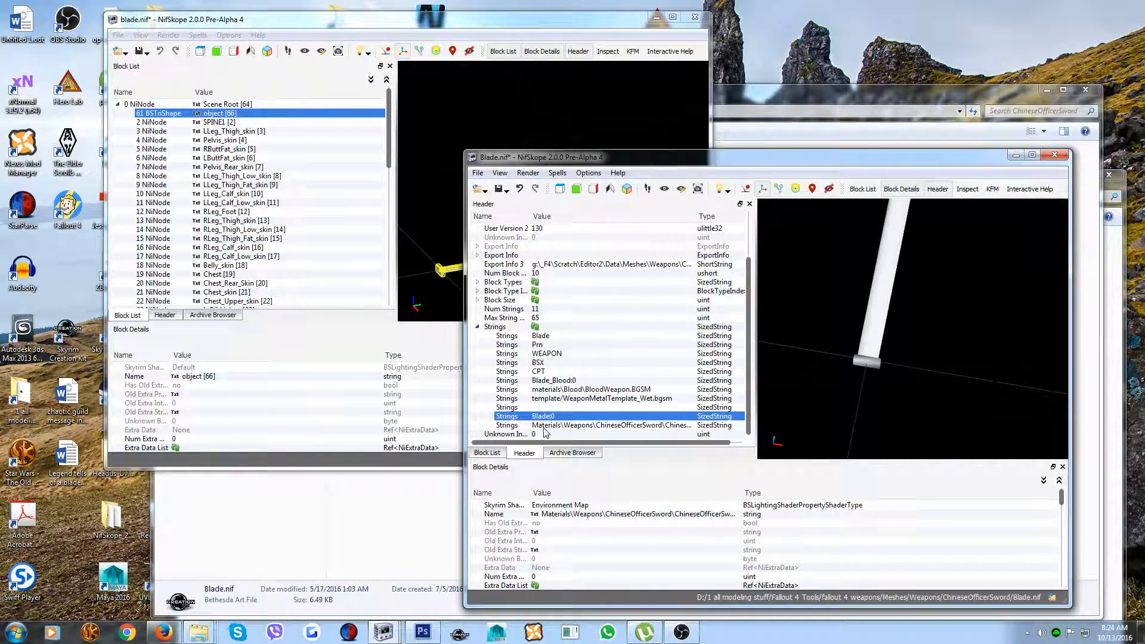
{"action": "left_click", "coordinate": [635, 425]}
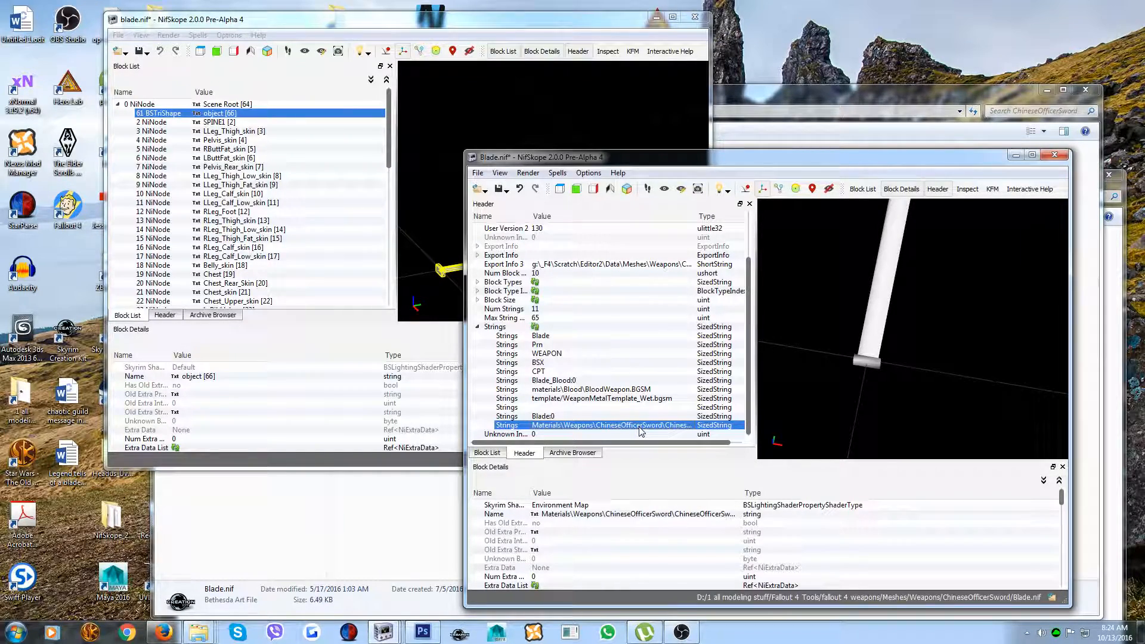
{"action": "double_click", "coordinate": [640, 426]}
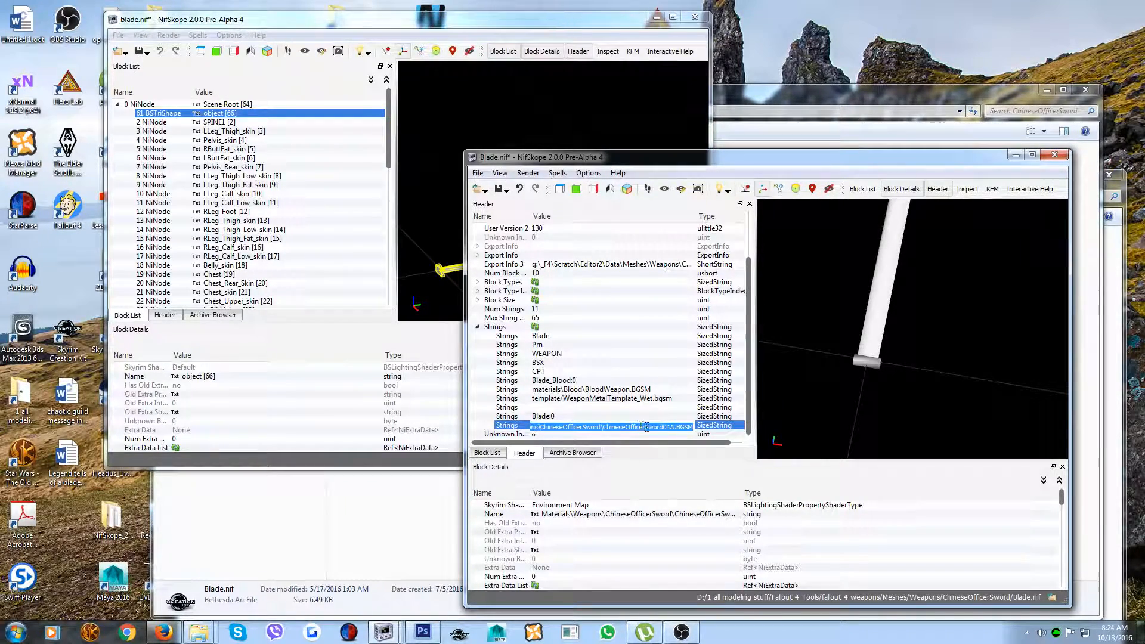
{"action": "left_click", "coordinate": [671, 428]}
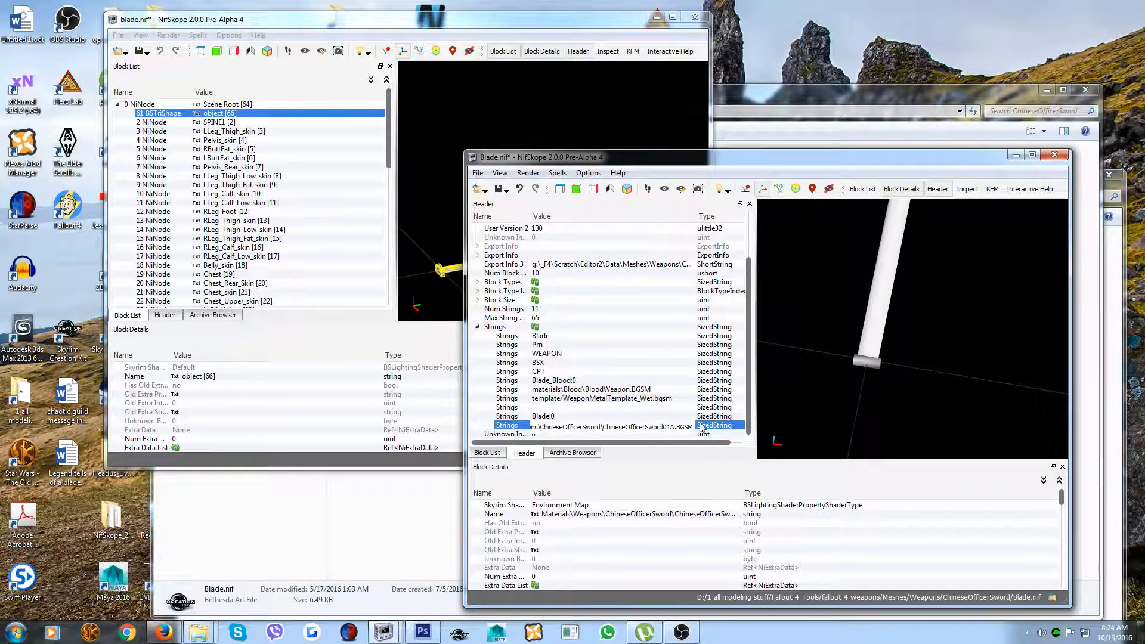
{"action": "key", "text": "BackSpace"}
{"action": "key", "text": "BackSpace"}
{"action": "key", "text": "BackSpace"}
{"action": "key", "text": "BackSpace"}
{"action": "key", "text": "BackSpace"}
{"action": "key", "text": "BackSpace"}
{"action": "key", "text": "BackSpace"}
{"action": "key", "text": "BackSpace"}
{"action": "key", "text": "BackSpace"}
{"action": "key", "text": "BackSpace"}
{"action": "key", "text": "BackSpace"}
{"action": "key", "text": "BackSpace"}
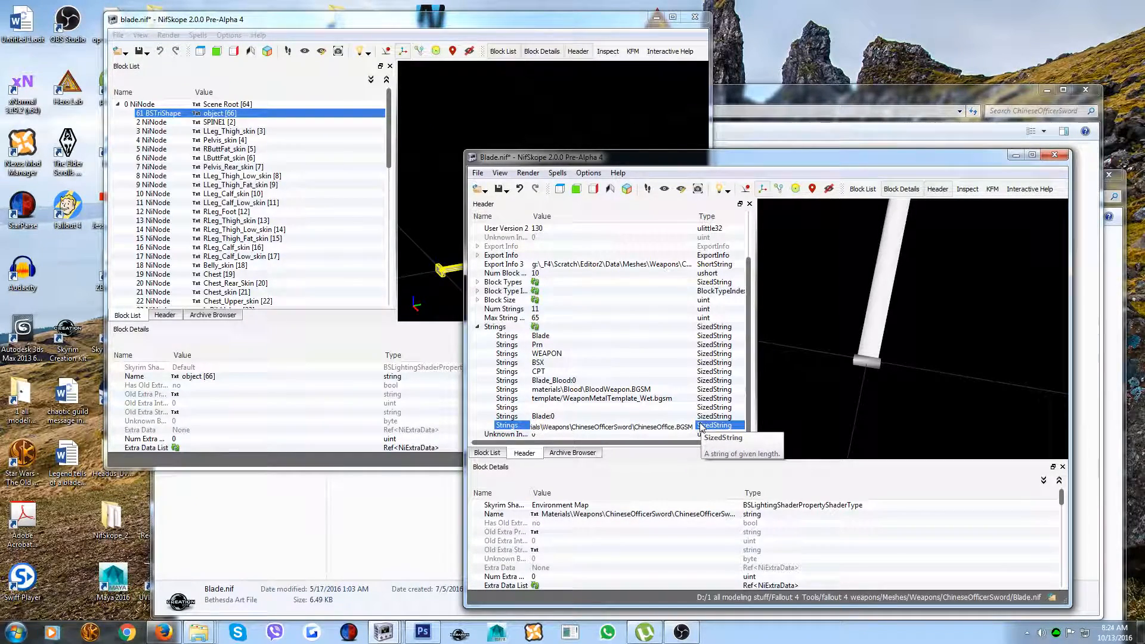
{"action": "key", "text": "BackSpace"}
{"action": "key", "text": "BackSpace"}
{"action": "key", "text": "BackSpace"}
{"action": "key", "text": "BackSpace"}
{"action": "key", "text": "BackSpace"}
{"action": "key", "text": "BackSpace"}
{"action": "key", "text": "BackSpace"}
{"action": "key", "text": "BackSpace"}
{"action": "key", "text": "BackSpace"}
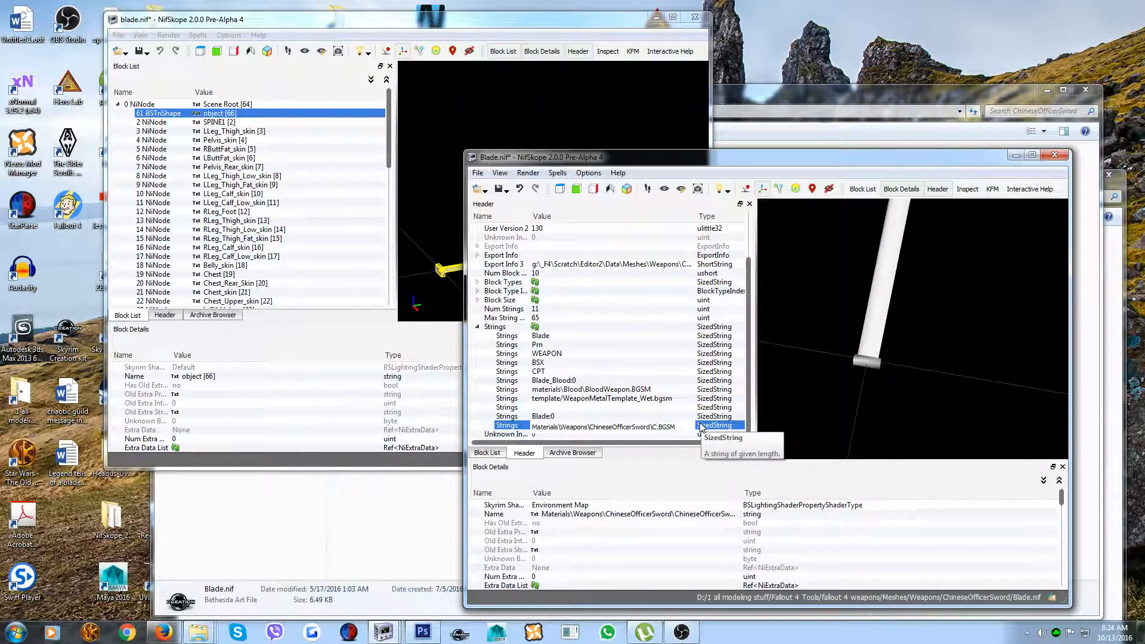
{"action": "type", "text": "tutorialsword"}
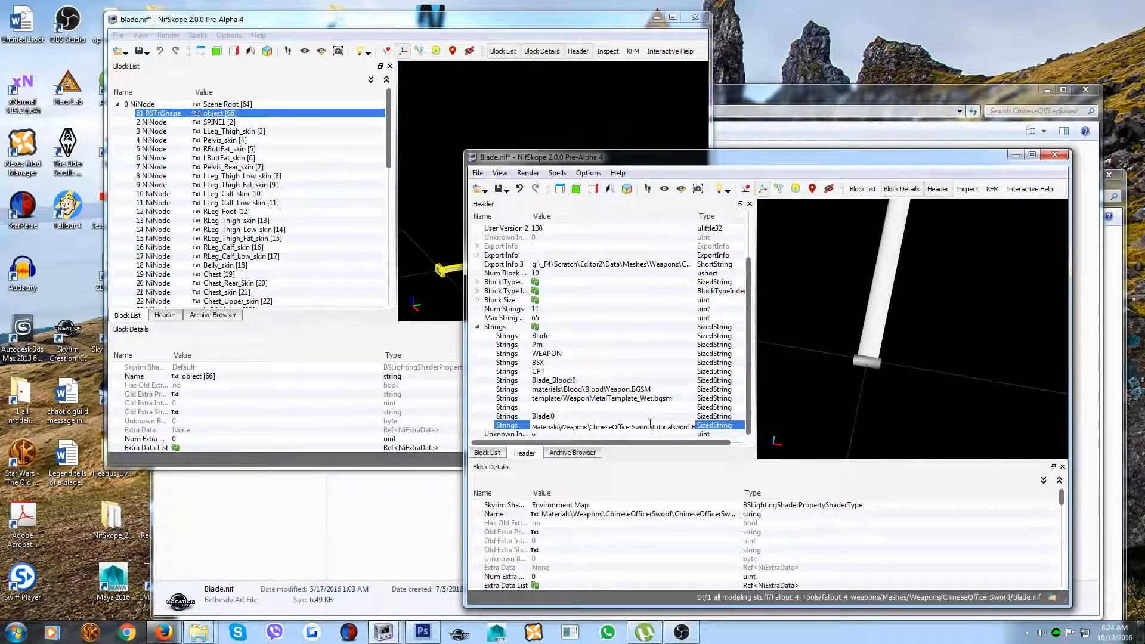
Step: Replace the folder in the same material string so the path reads Materials\Weapons\tutorialsword\tutorialsword.BGSM
{"action": "key", "text": "BackSpace"}
{"action": "key", "text": "BackSpace"}
{"action": "key", "text": "BackSpace"}
{"action": "key", "text": "BackSpace"}
{"action": "key", "text": "BackSpace"}
{"action": "key", "text": "BackSpace"}
{"action": "key", "text": "BackSpace"}
{"action": "key", "text": "BackSpace"}
{"action": "key", "text": "BackSpace"}
{"action": "key", "text": "BackSpace"}
{"action": "key", "text": "BackSpace"}
{"action": "key", "text": "BackSpace"}
{"action": "key", "text": "BackSpace"}
{"action": "key", "text": "BackSpace"}
{"action": "key", "text": "BackSpace"}
{"action": "key", "text": "BackSpace"}
{"action": "key", "text": "BackSpace"}
{"action": "type", "text": "tutorialsword"}
{"action": "left_click", "coordinate": [575, 416]}
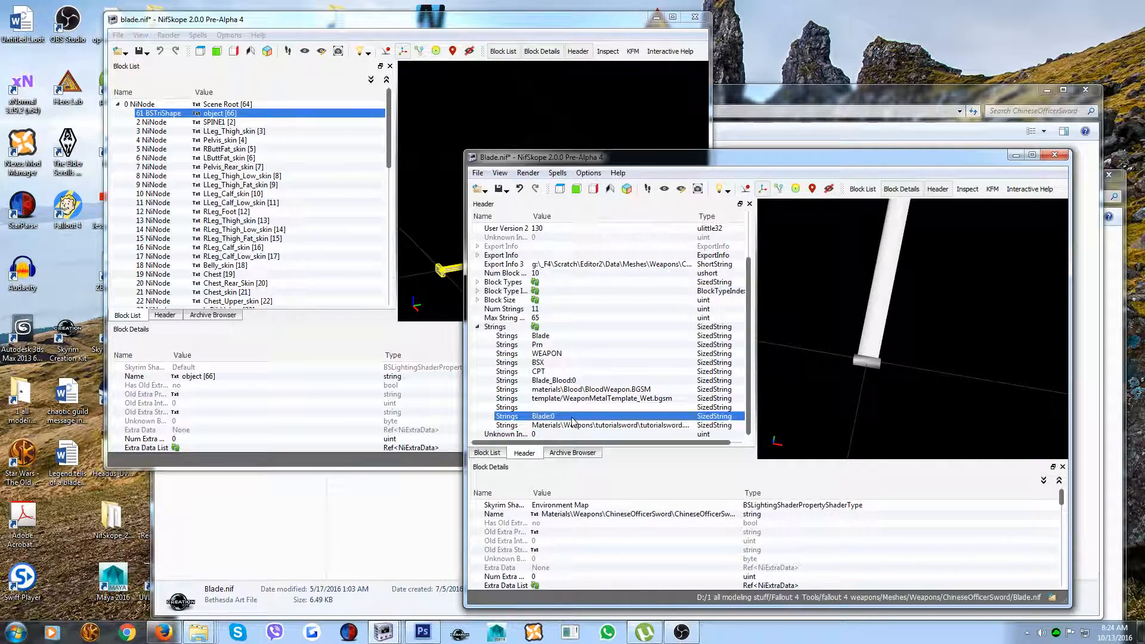
Step: Return to the block list, check the lighting shader's material path, and collapse the Blade:0 shape
{"action": "left_click", "coordinate": [535, 328]}
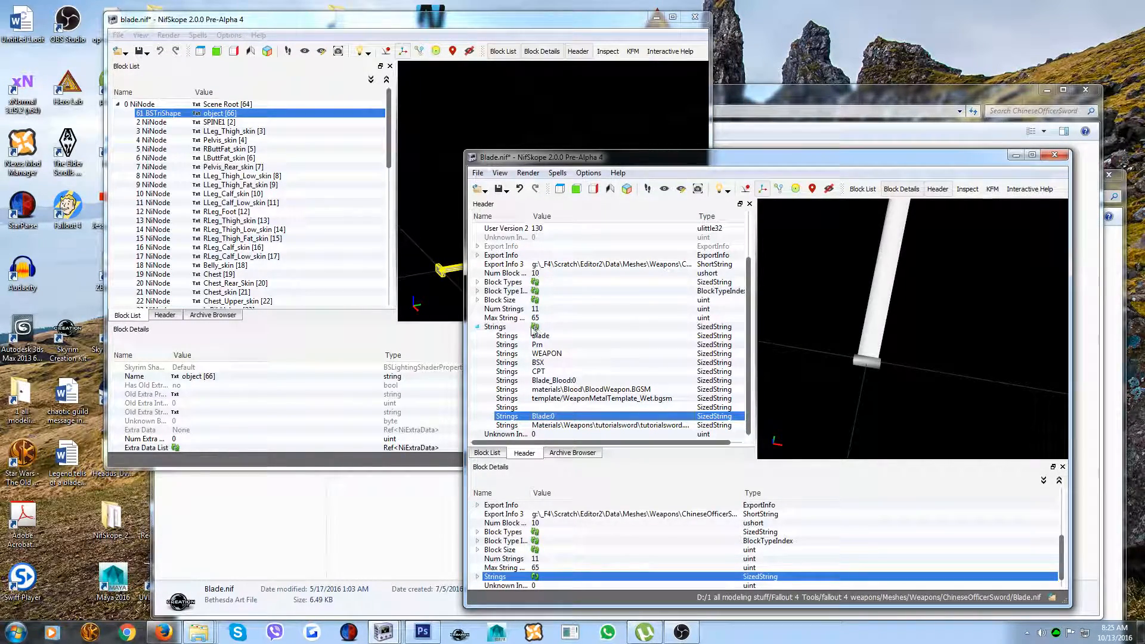
{"action": "left_click", "coordinate": [487, 453]}
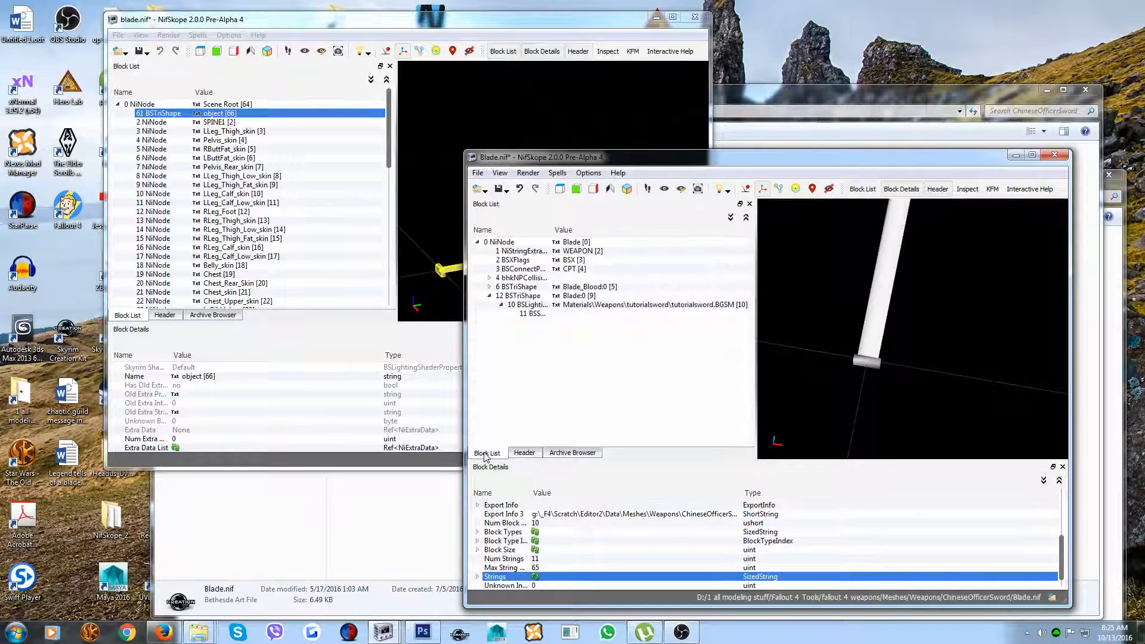
{"action": "left_click", "coordinate": [670, 305]}
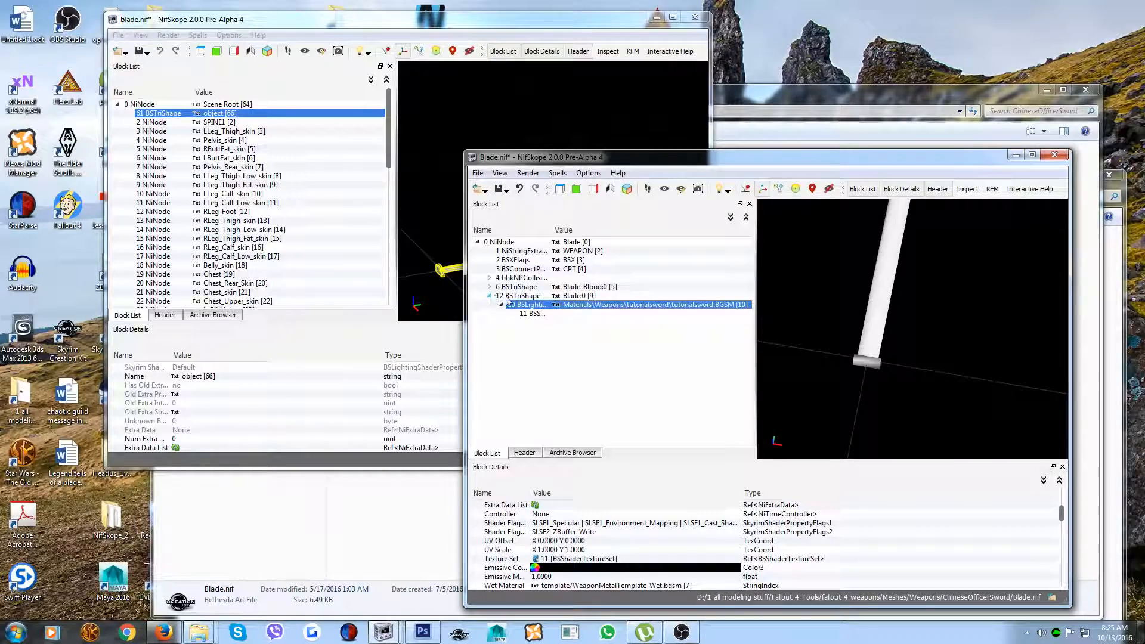
{"action": "left_click", "coordinate": [489, 296]}
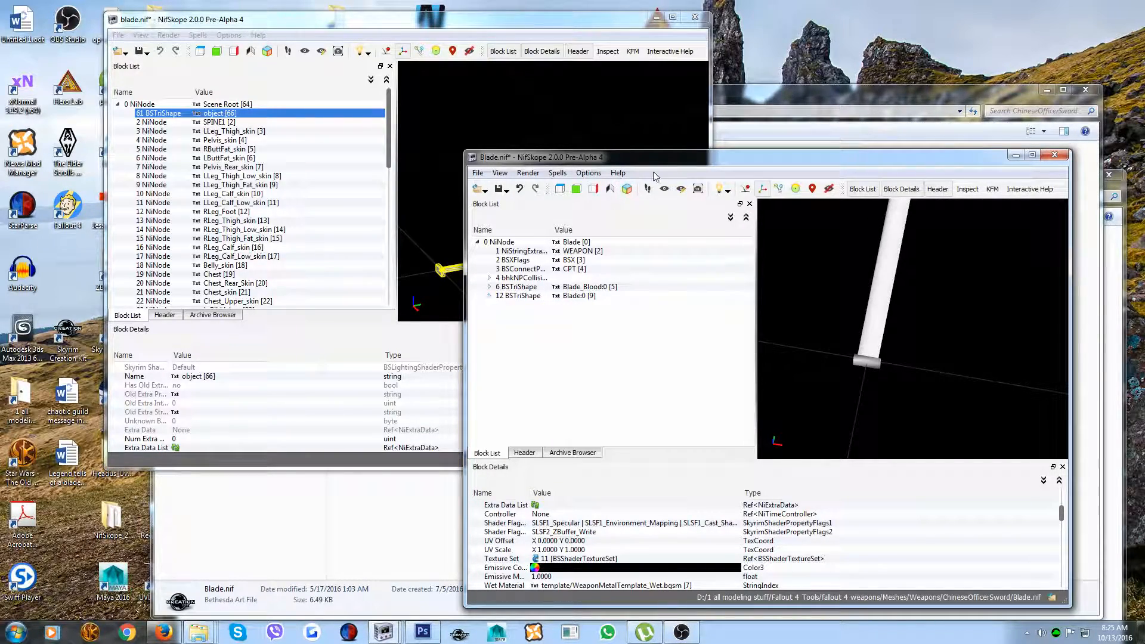
Step: Switch to the source blade.nif and copy the branch of the blade's BSTriShape named object
{"action": "left_click_drag", "start_coordinate": [623, 161], "coordinate": [694, 165]}
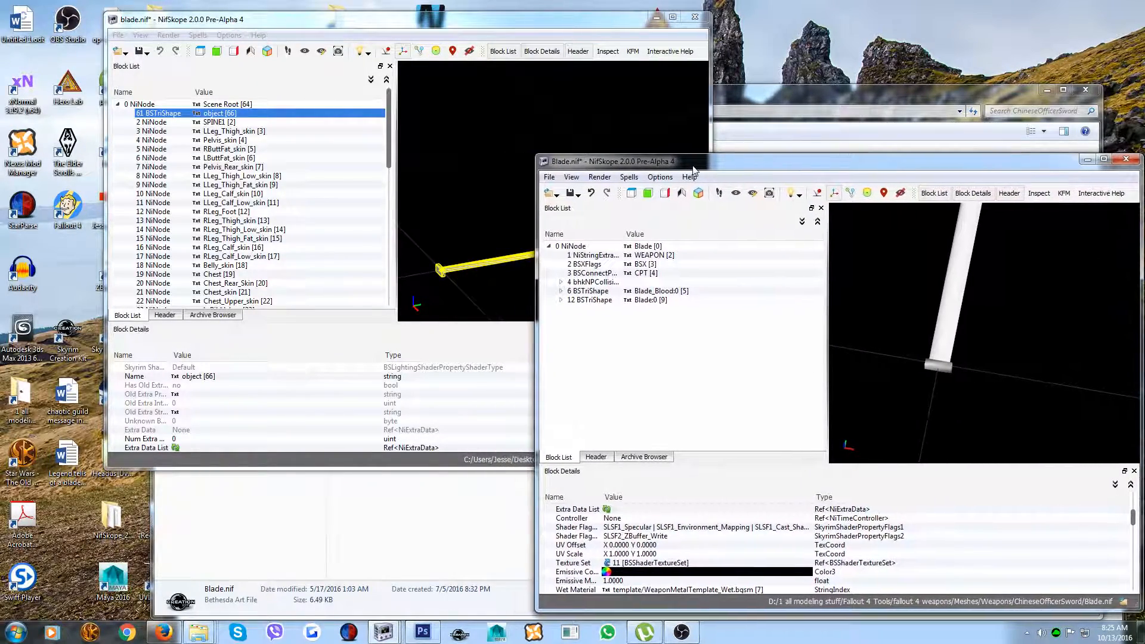
{"action": "left_click", "coordinate": [459, 270]}
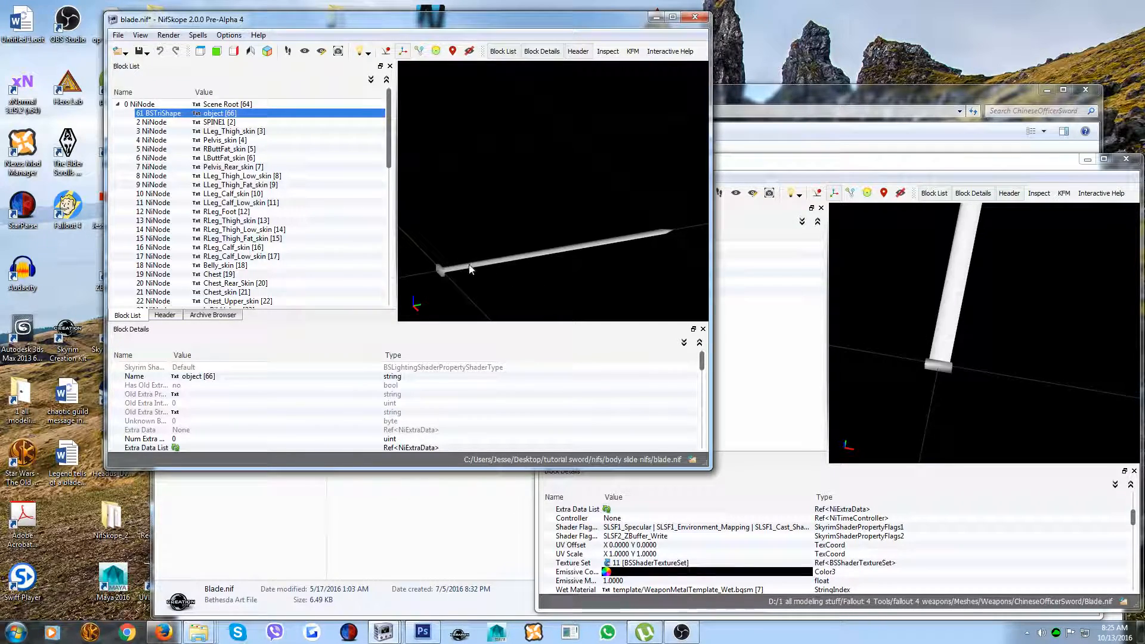
{"action": "left_click", "coordinate": [554, 251]}
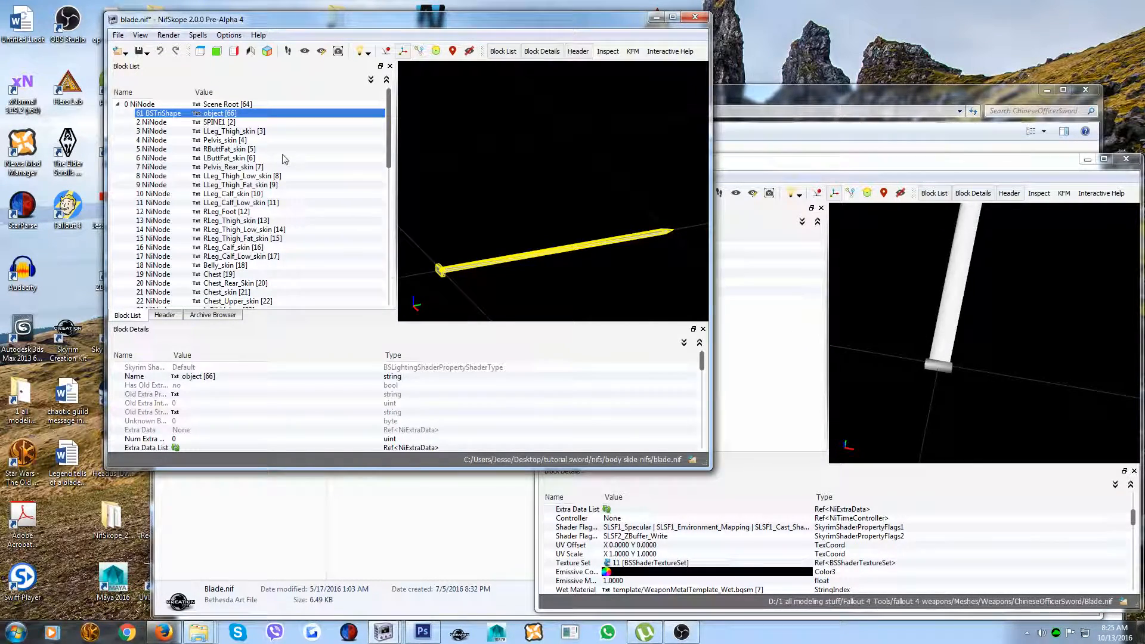
{"action": "right_click", "coordinate": [160, 114]}
{"action": "mouse_move", "coordinate": [200, 147]}
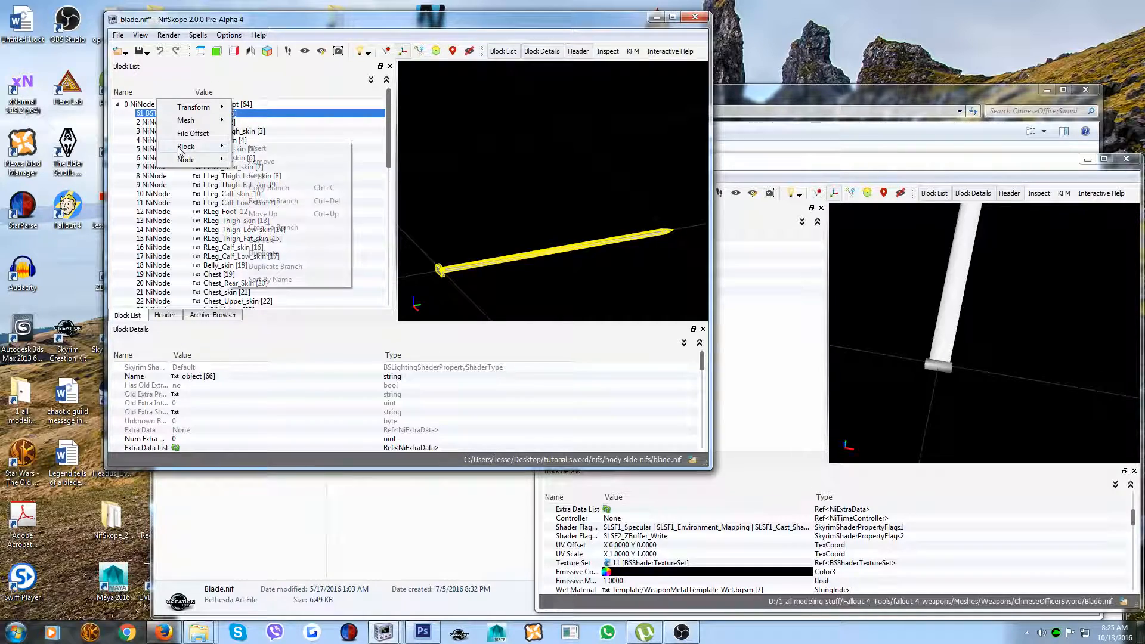
{"action": "left_click", "coordinate": [267, 186]}
Step: Switch to the ChineseOfficerSword Blade.nif and paste the copied blade shape under its root NiNode
{"action": "left_click", "coordinate": [859, 177]}
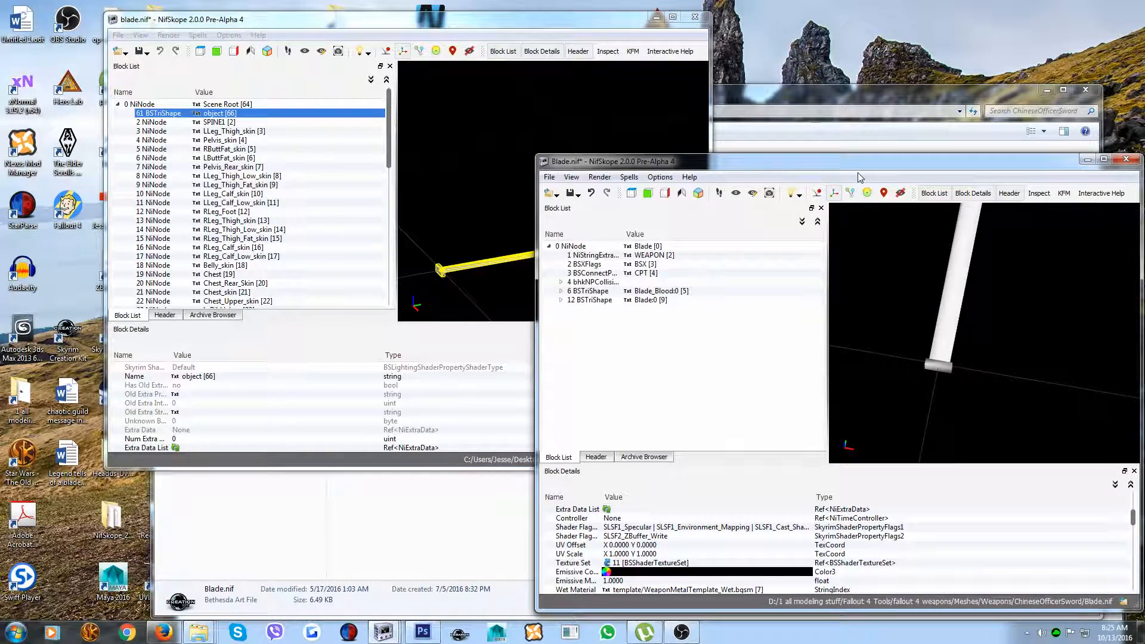
{"action": "left_click", "coordinate": [566, 246]}
{"action": "right_click", "coordinate": [564, 246]}
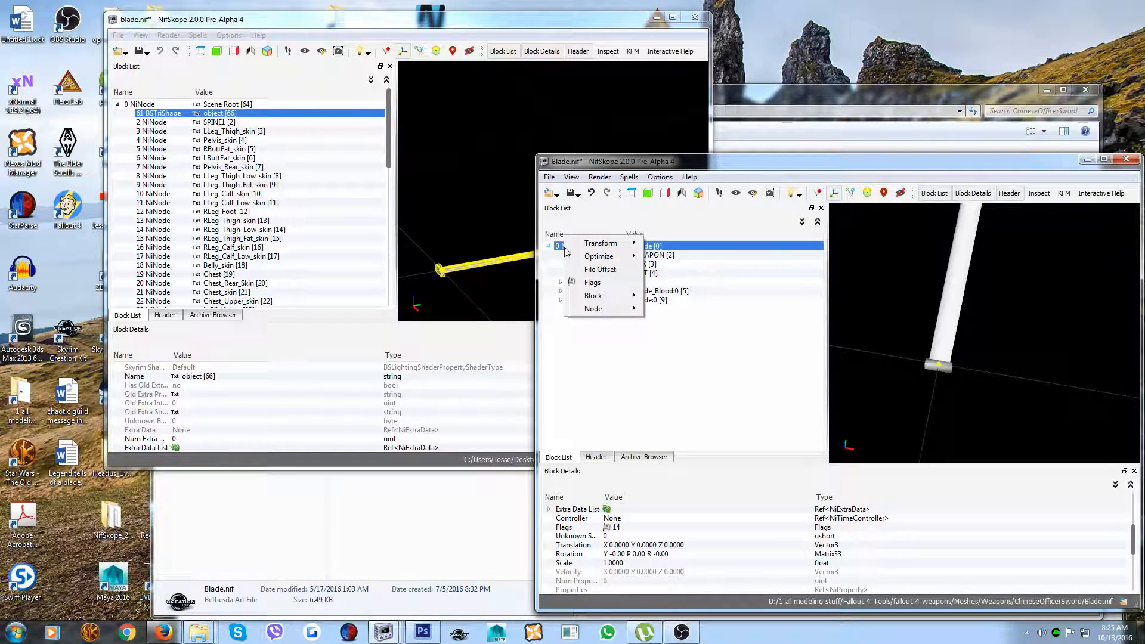
{"action": "mouse_move", "coordinate": [594, 305]}
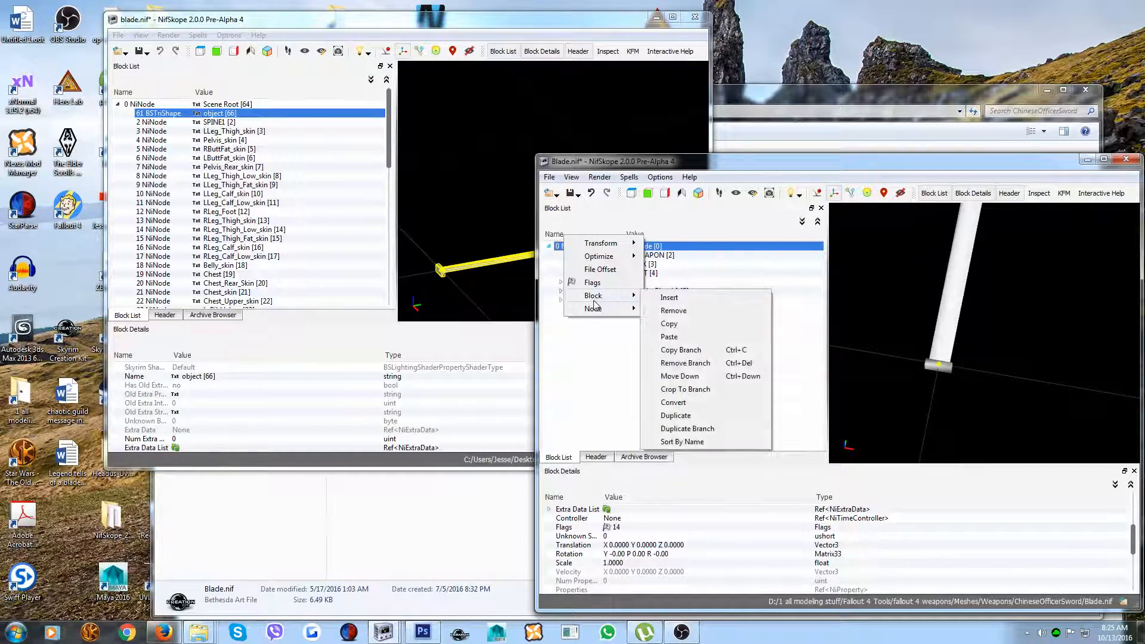
{"action": "left_click", "coordinate": [673, 337]}
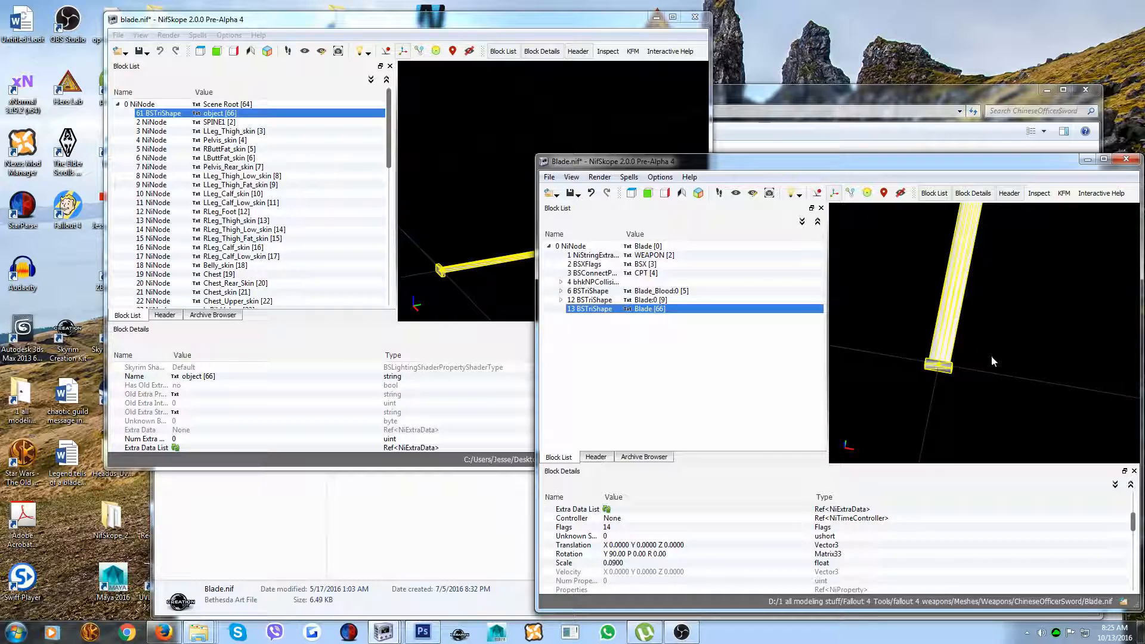
{"action": "left_click_drag", "start_coordinate": [992, 356], "coordinate": [965, 357]}
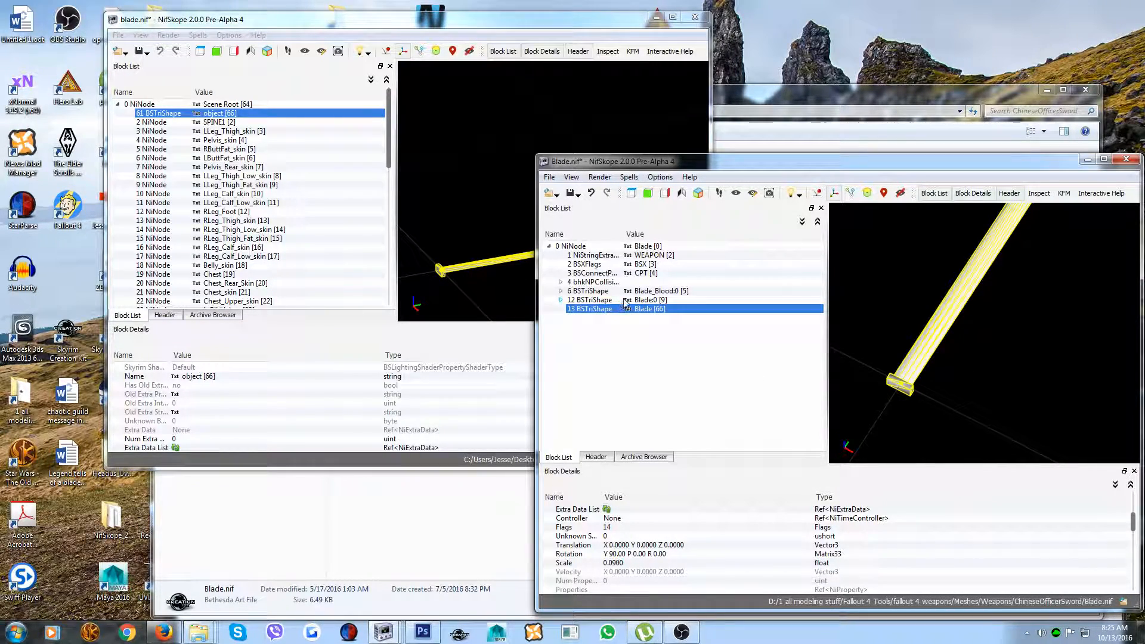
Step: Set the pasted BSTriShape's name string index to 5 so it is named Blade_Blood:0
{"action": "left_click", "coordinate": [561, 291]}
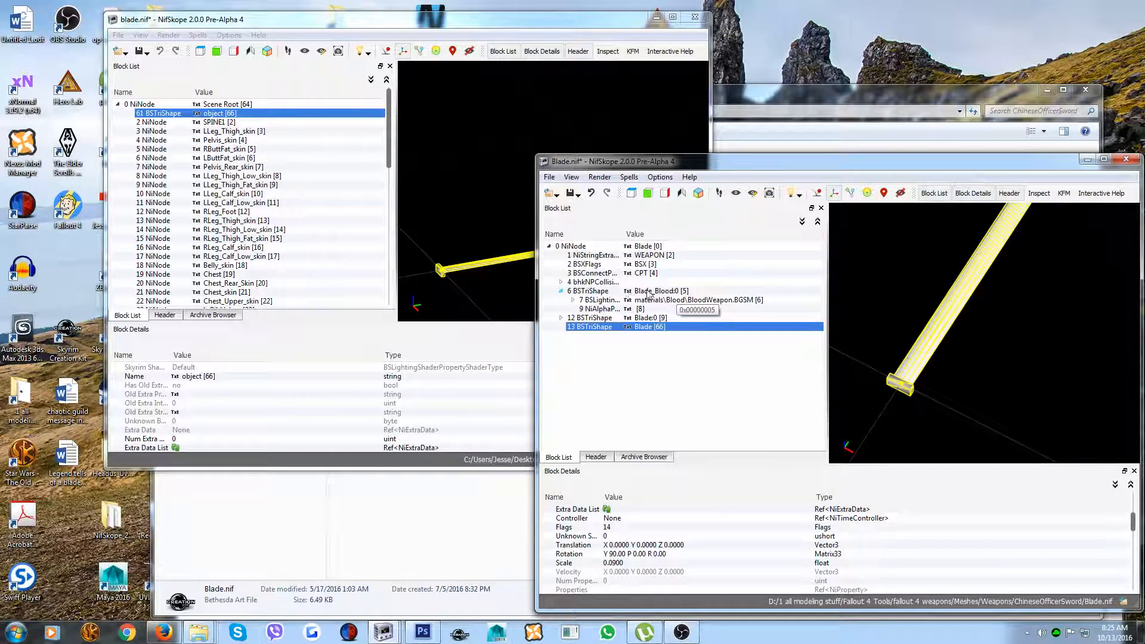
{"action": "double_click", "coordinate": [648, 328]}
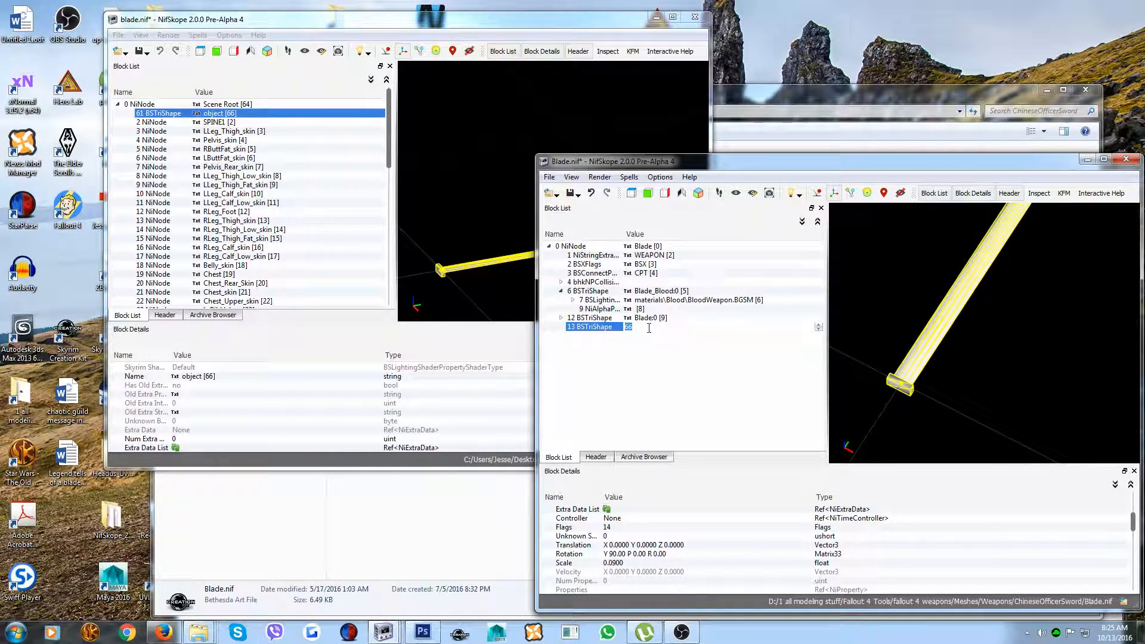
{"action": "type", "text": "9"}
{"action": "key", "text": "BackSpace"}
{"action": "type", "text": "5"}
{"action": "key", "text": "Return"}
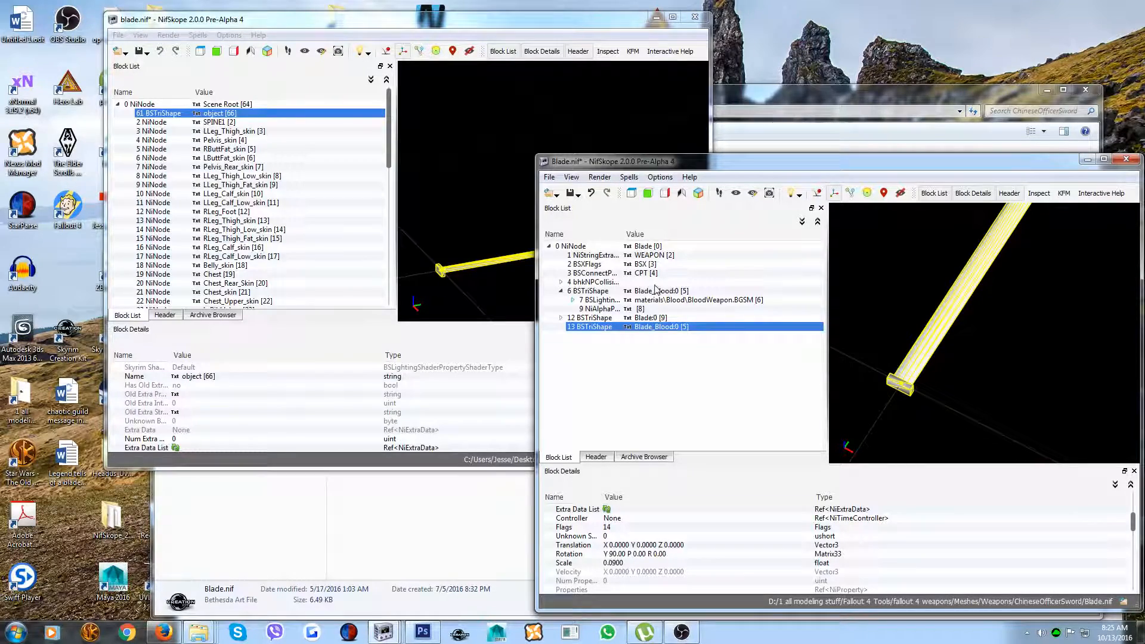
Step: In the pasted shape's BS Properties, link the first entry to block 7, the BloodWeapon.BGSM lighting shader
{"action": "mouse_move", "coordinate": [588, 305]}
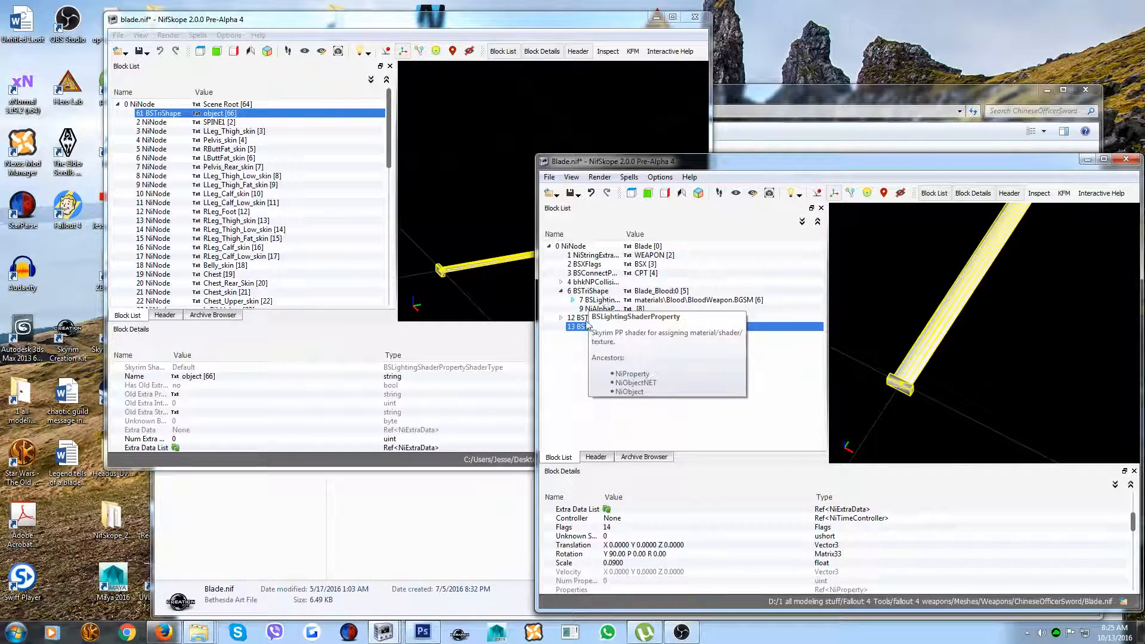
{"action": "scroll", "coordinate": [604, 546], "scroll_direction": "down", "scroll_amount": 3}
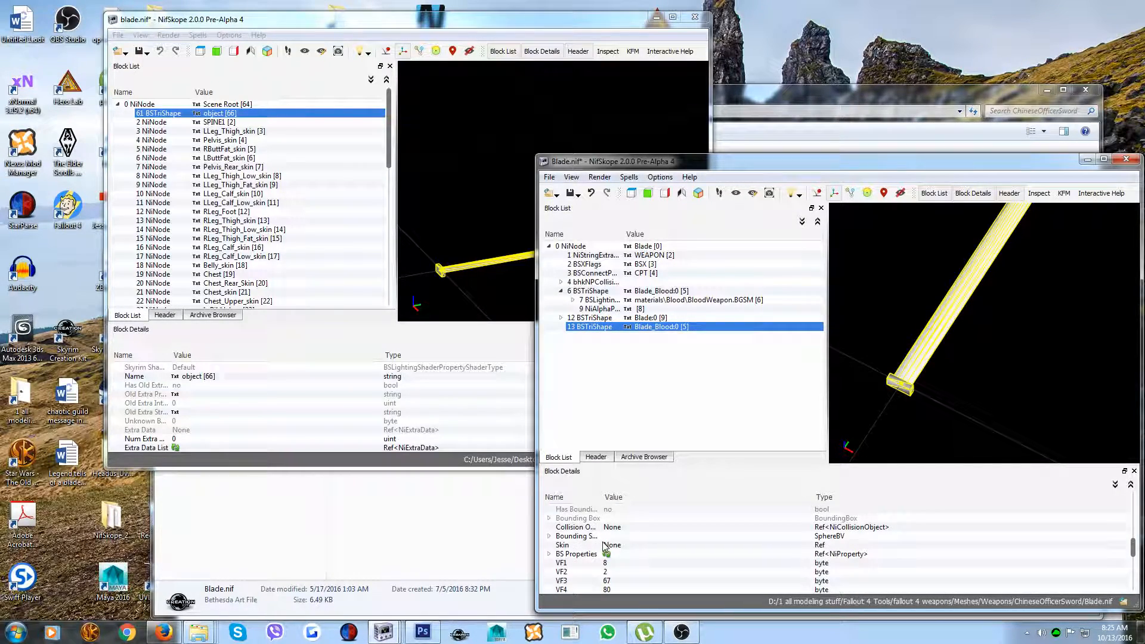
{"action": "left_click", "coordinate": [547, 555]}
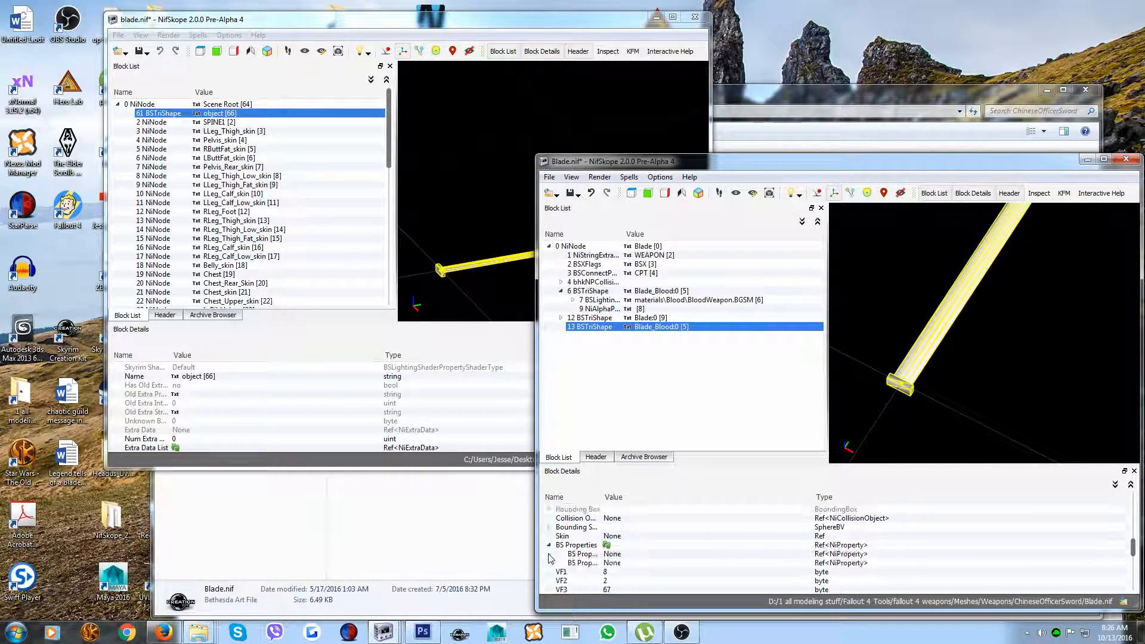
{"action": "double_click", "coordinate": [615, 554]}
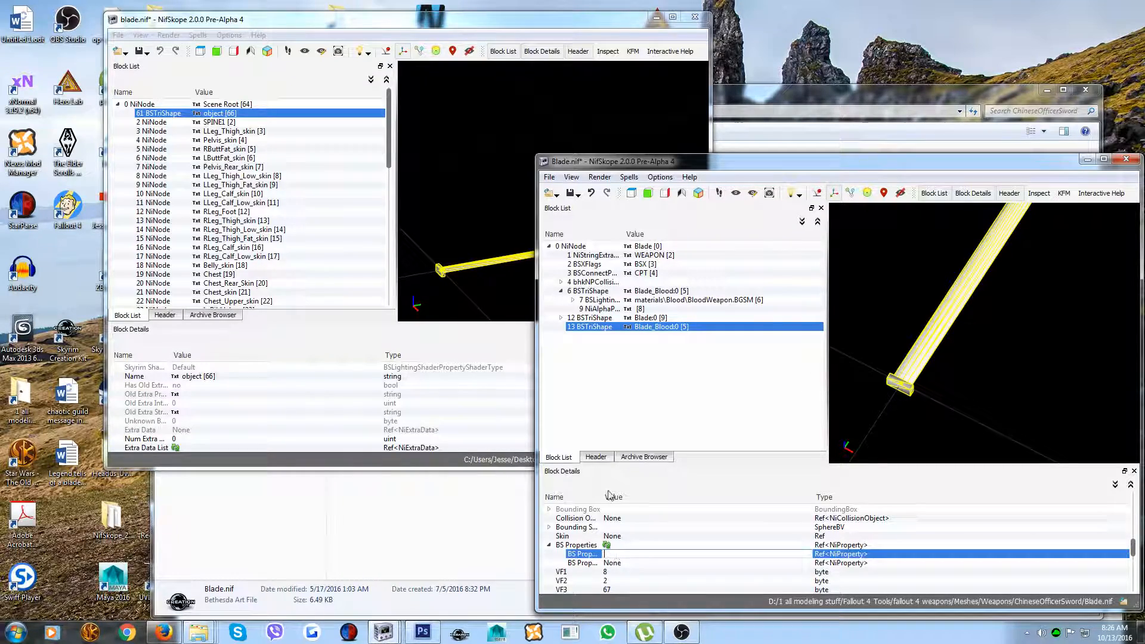
{"action": "type", "text": "7"}
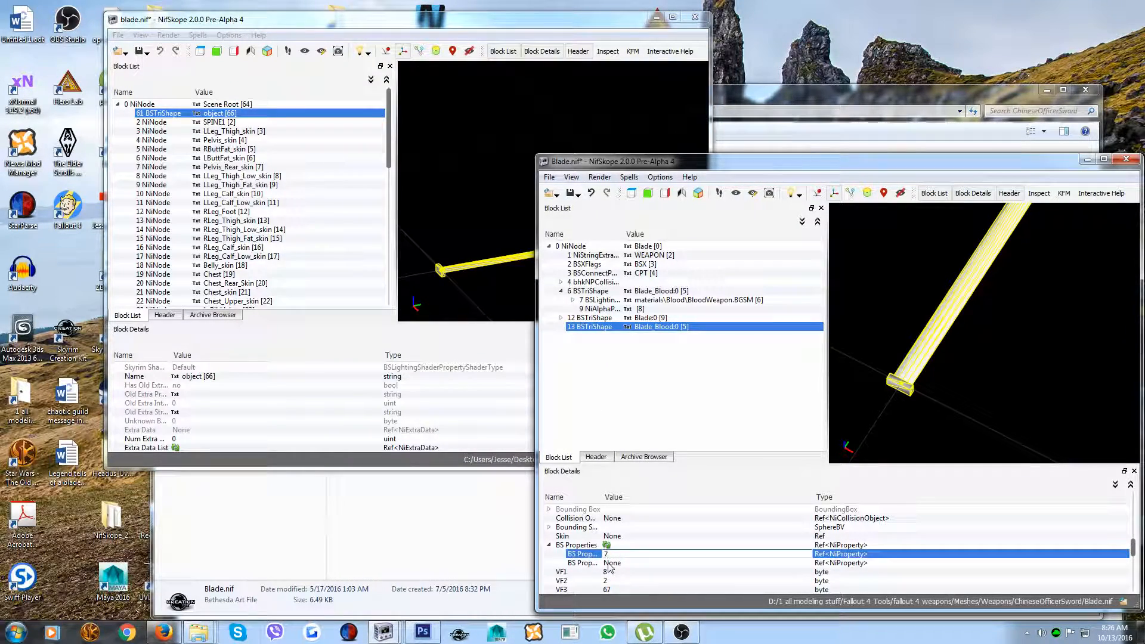
{"action": "key", "text": "Return"}
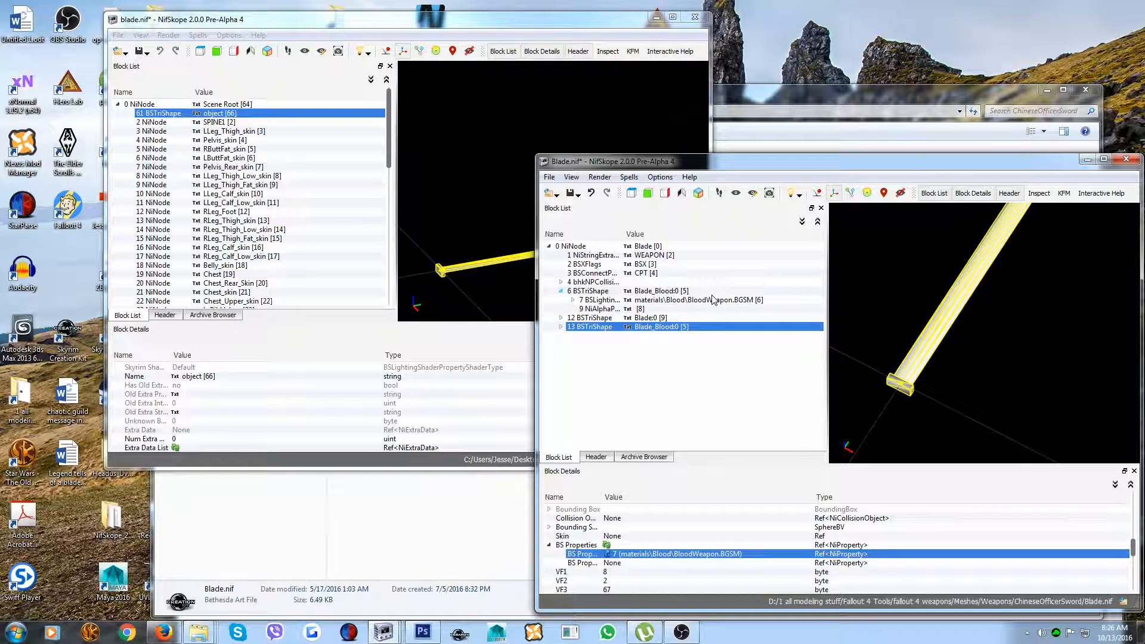
Step: Check the pasted shape's empty second BS Properties entry and copy the branch of the original Blade_Blood:0 shape's NiAlphaProperty
{"action": "left_click", "coordinate": [598, 309]}
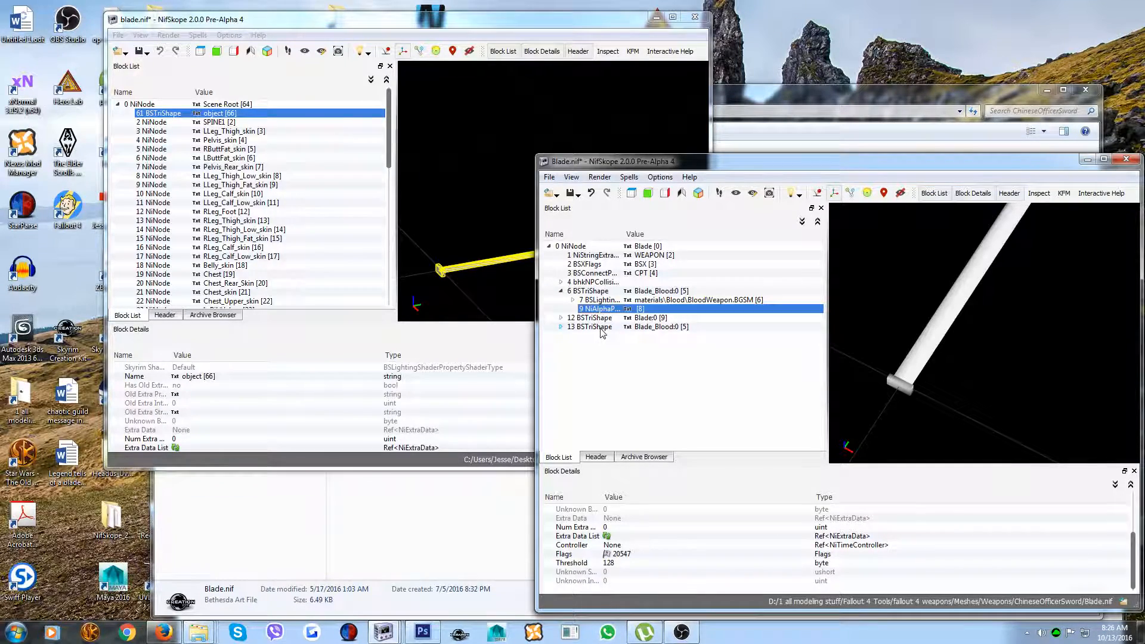
{"action": "left_click", "coordinate": [601, 328]}
{"action": "scroll", "coordinate": [631, 561], "scroll_direction": "down", "scroll_amount": 5}
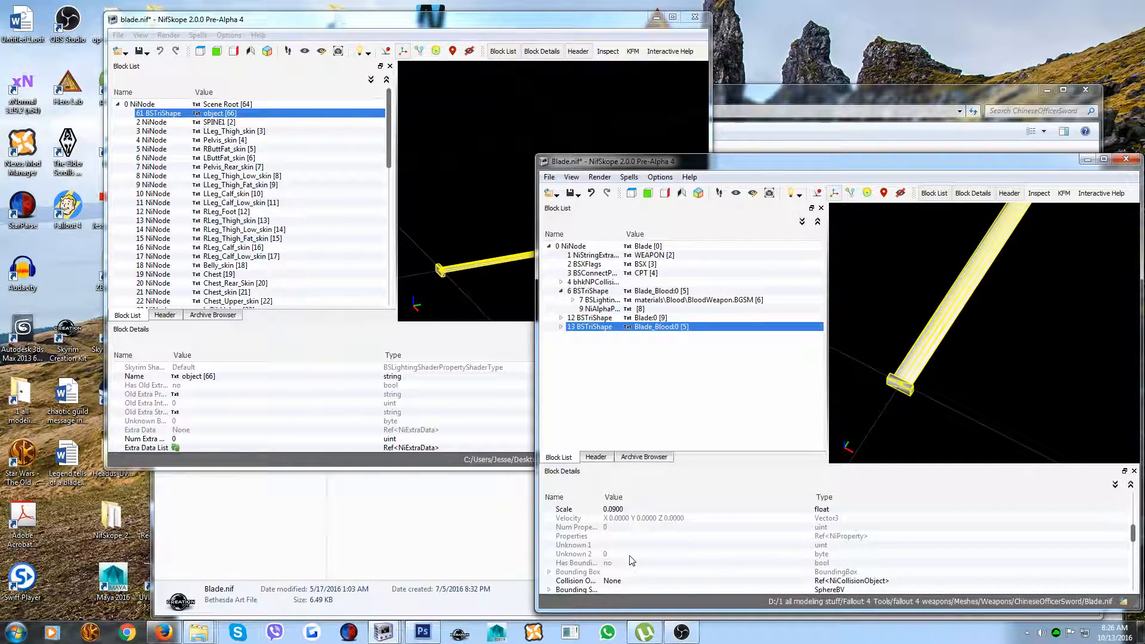
{"action": "left_click", "coordinate": [617, 572]}
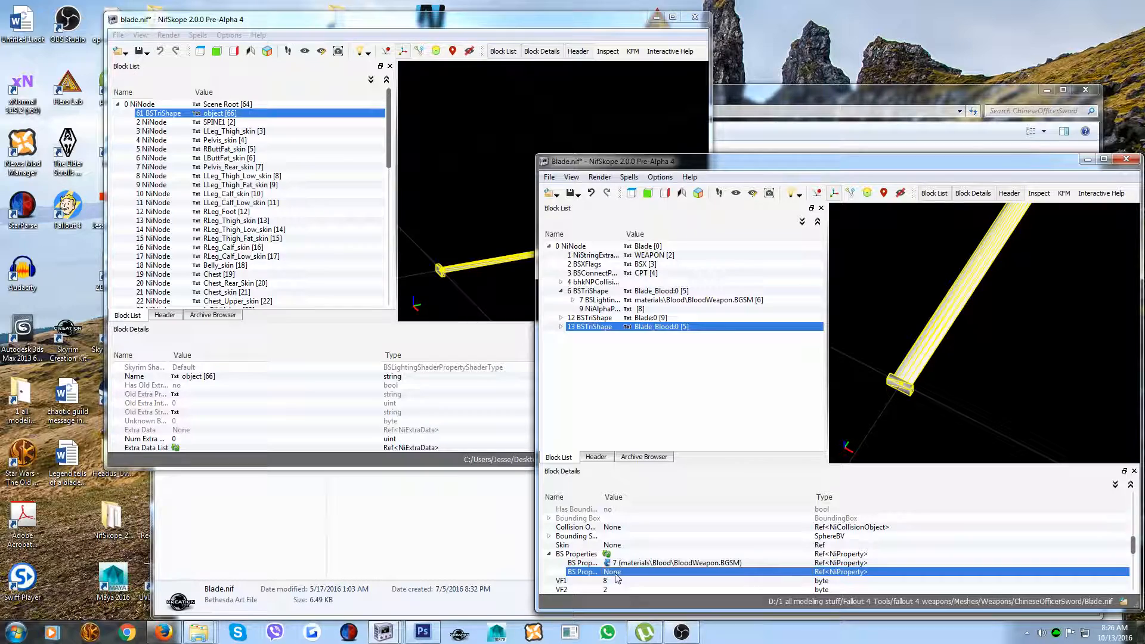
{"action": "left_click", "coordinate": [598, 309]}
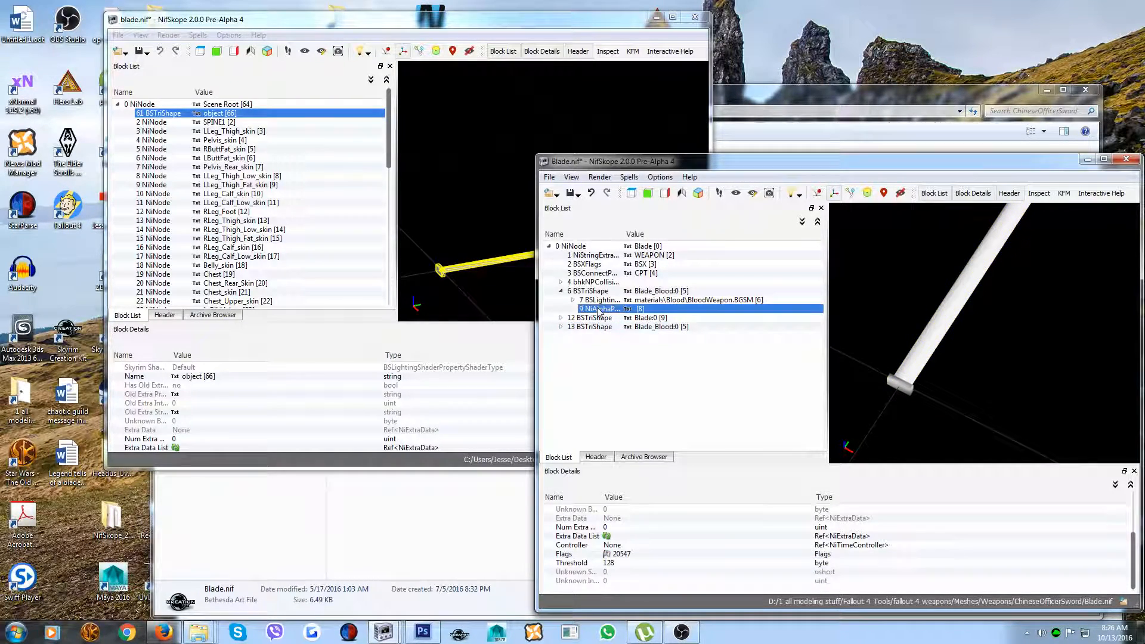
{"action": "right_click", "coordinate": [598, 309]}
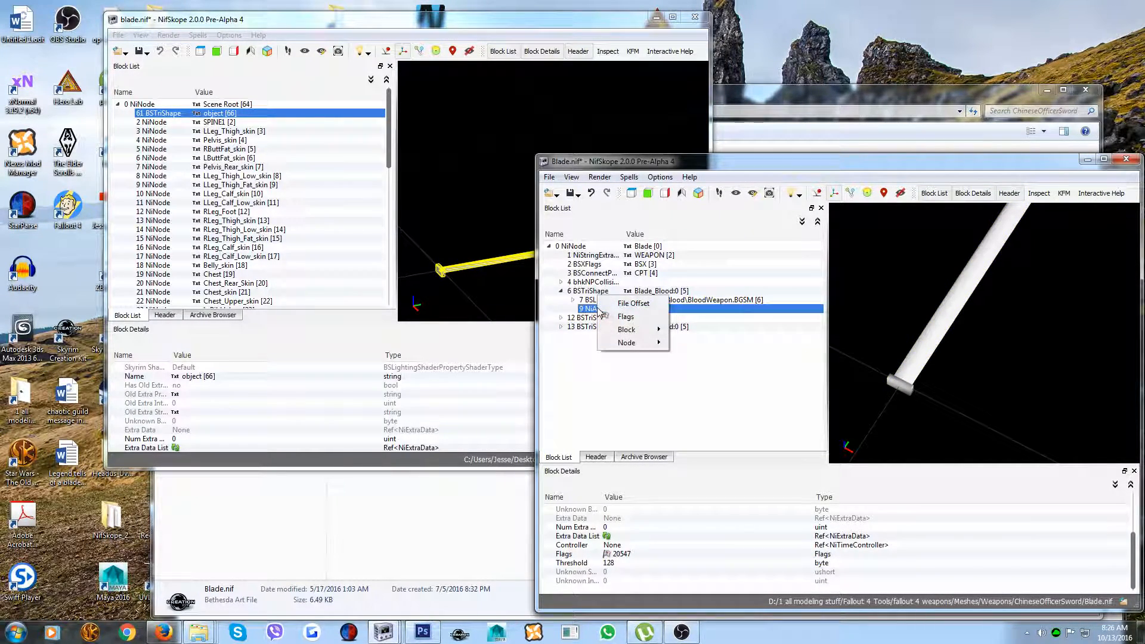
{"action": "mouse_move", "coordinate": [633, 335]}
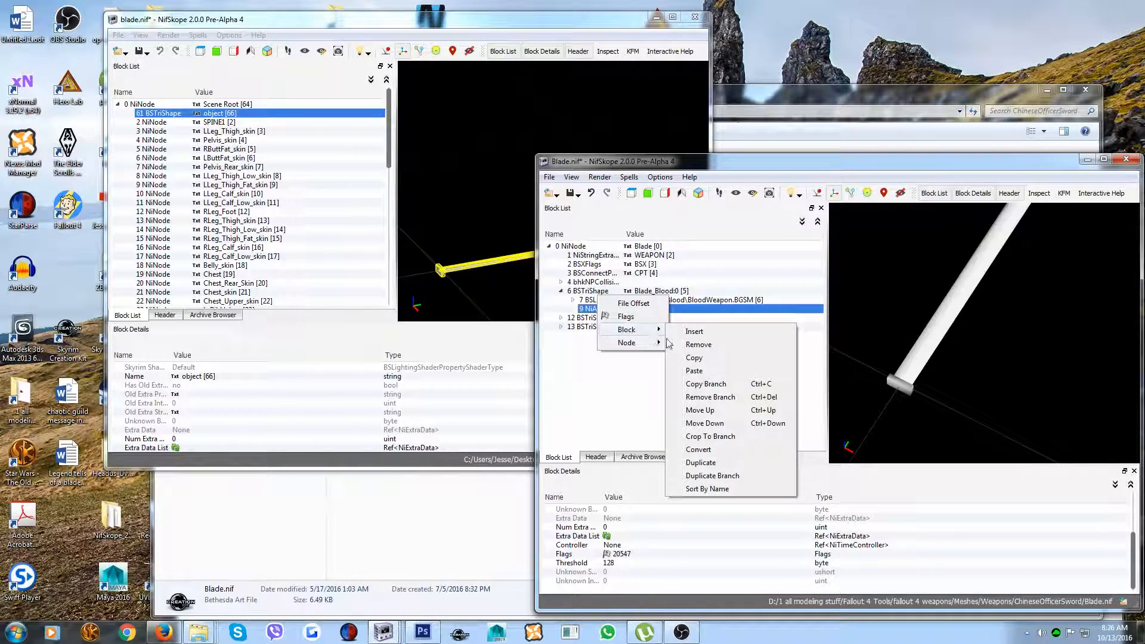
{"action": "left_click", "coordinate": [700, 386]}
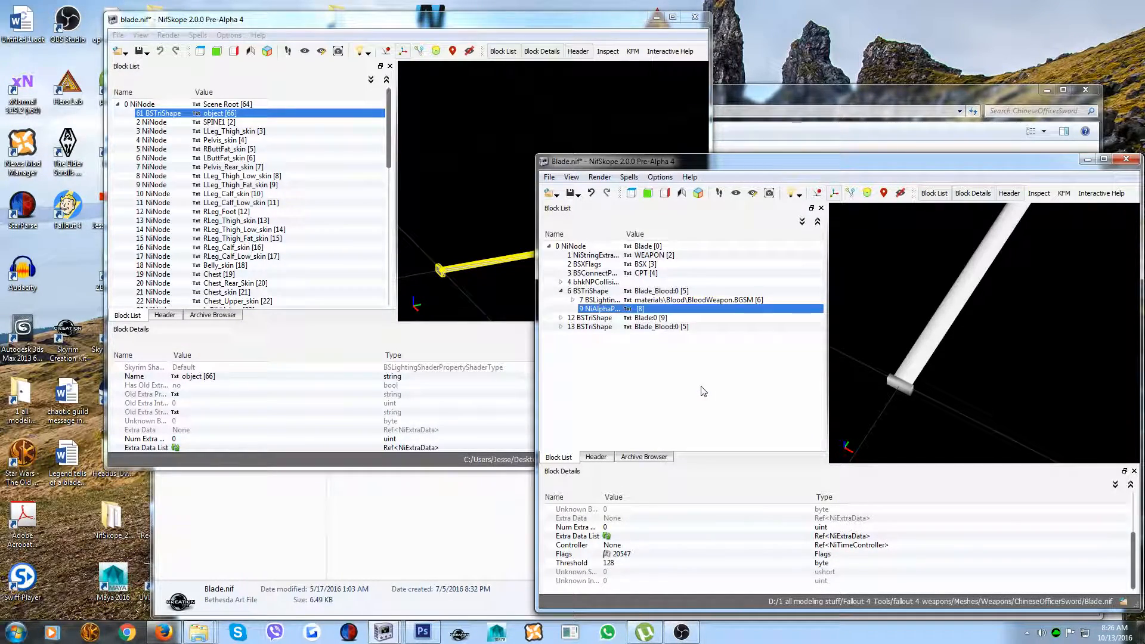
Step: Attach the copied NiAlphaProperty to the second BS Properties entry of the pasted Blade_Blood:0 shape
{"action": "left_click", "coordinate": [583, 328]}
{"action": "scroll", "coordinate": [647, 547], "scroll_direction": "down", "scroll_amount": 4}
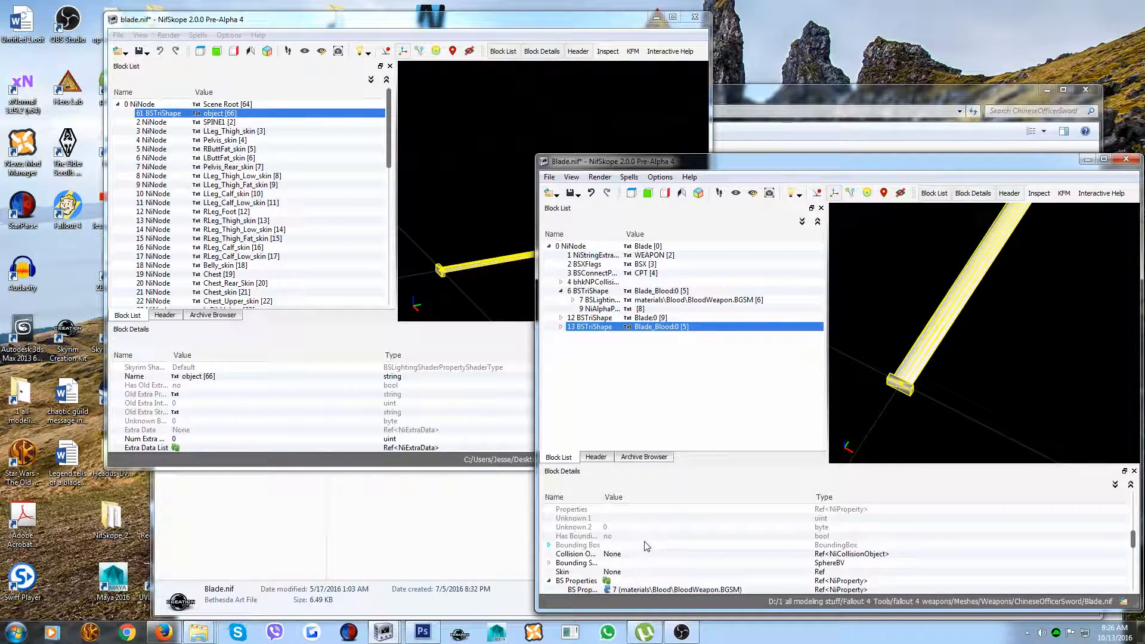
{"action": "left_click", "coordinate": [614, 518]}
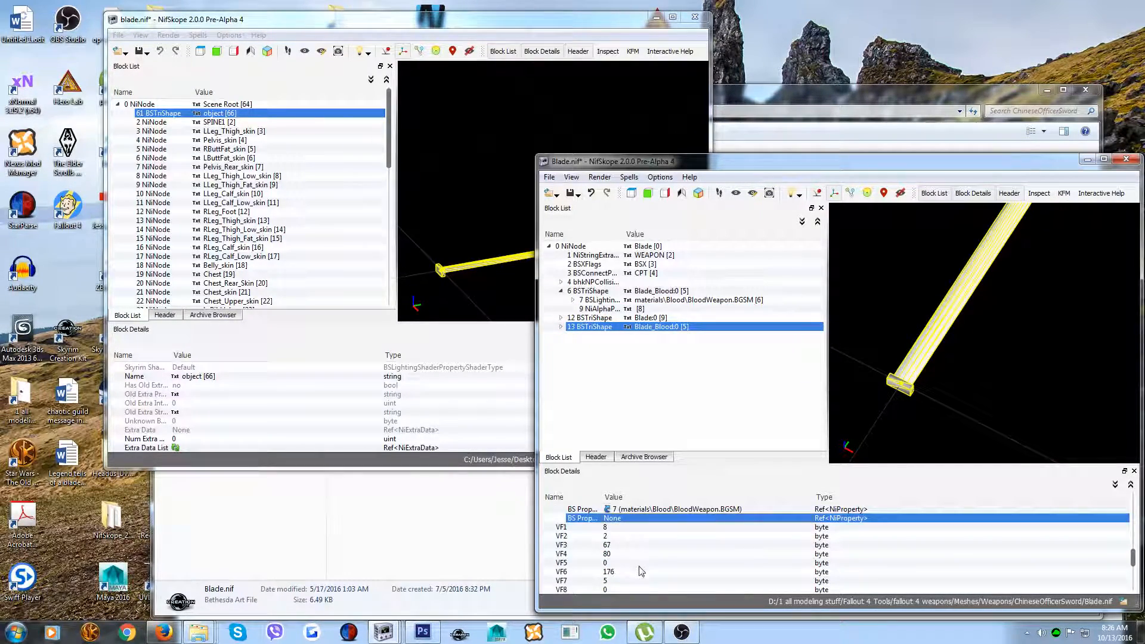
{"action": "scroll", "coordinate": [642, 573], "scroll_direction": "up", "scroll_amount": 1}
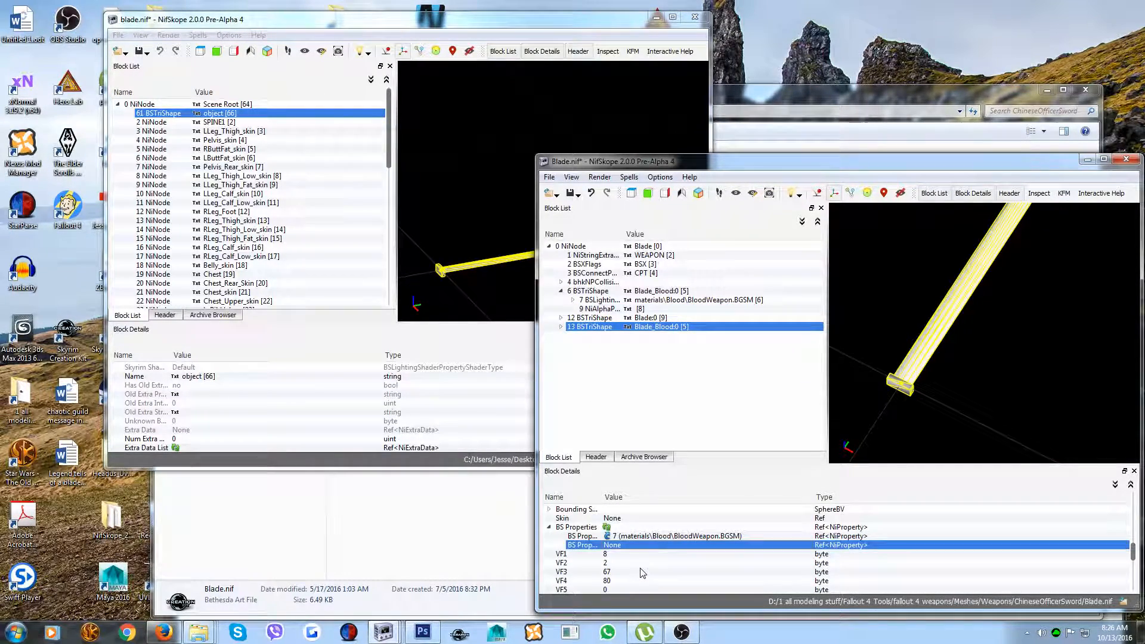
{"action": "right_click", "coordinate": [616, 547]}
{"action": "mouse_move", "coordinate": [636, 557]}
{"action": "left_click", "coordinate": [718, 556]}
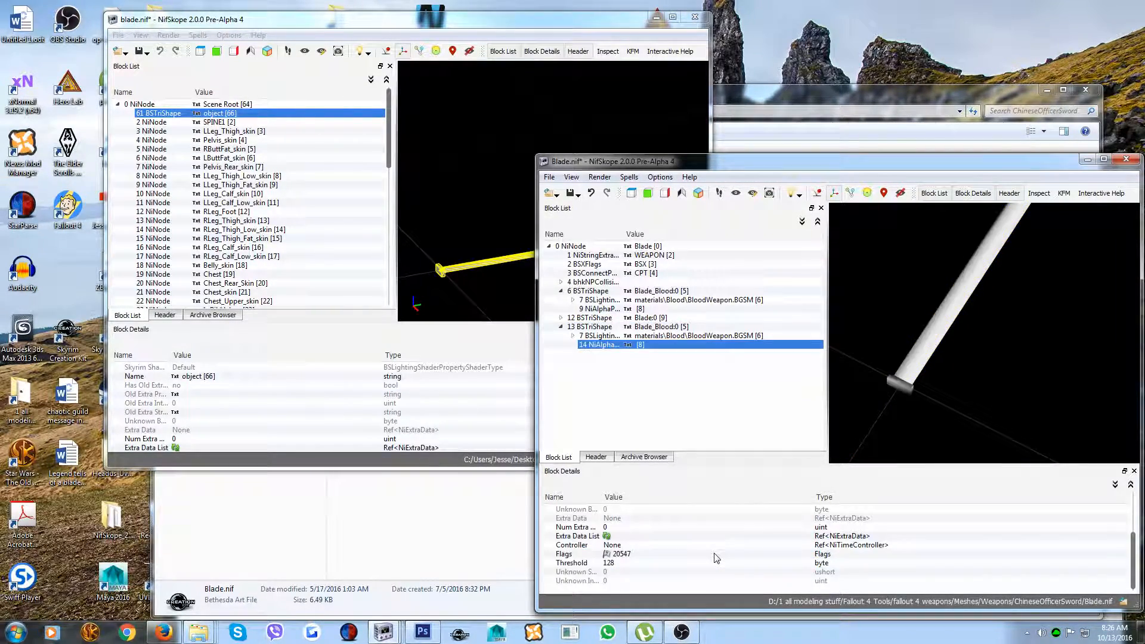
Step: Remove the NiAlphaProperty block from the original Blade_Blood:0 shape
{"action": "left_click", "coordinate": [591, 300]}
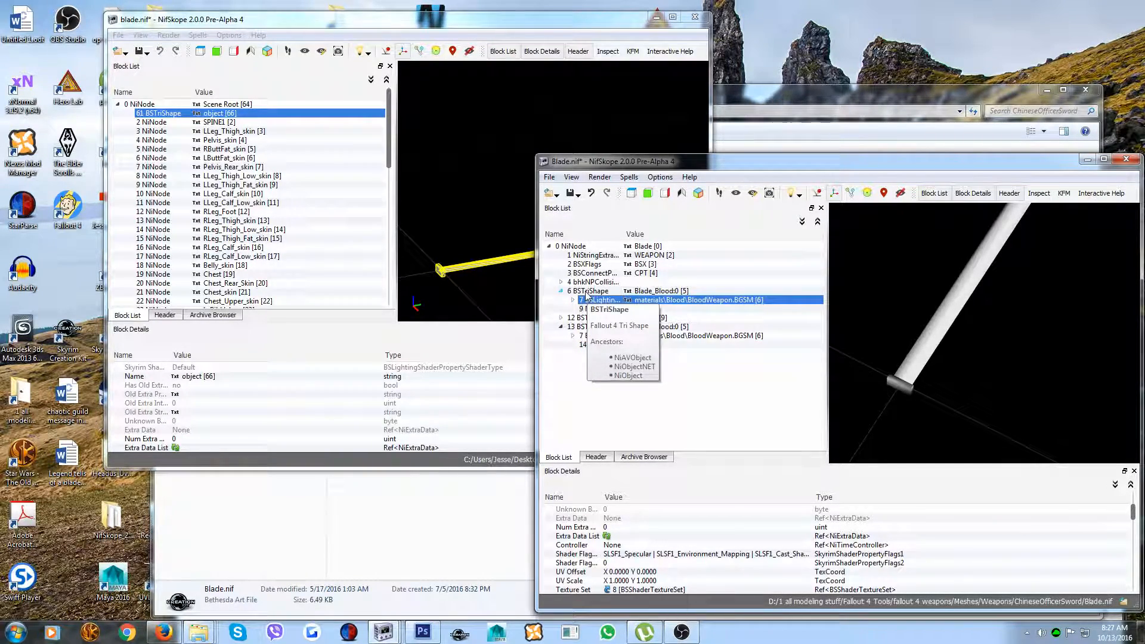
{"action": "left_click", "coordinate": [587, 293]}
{"action": "right_click", "coordinate": [586, 294]}
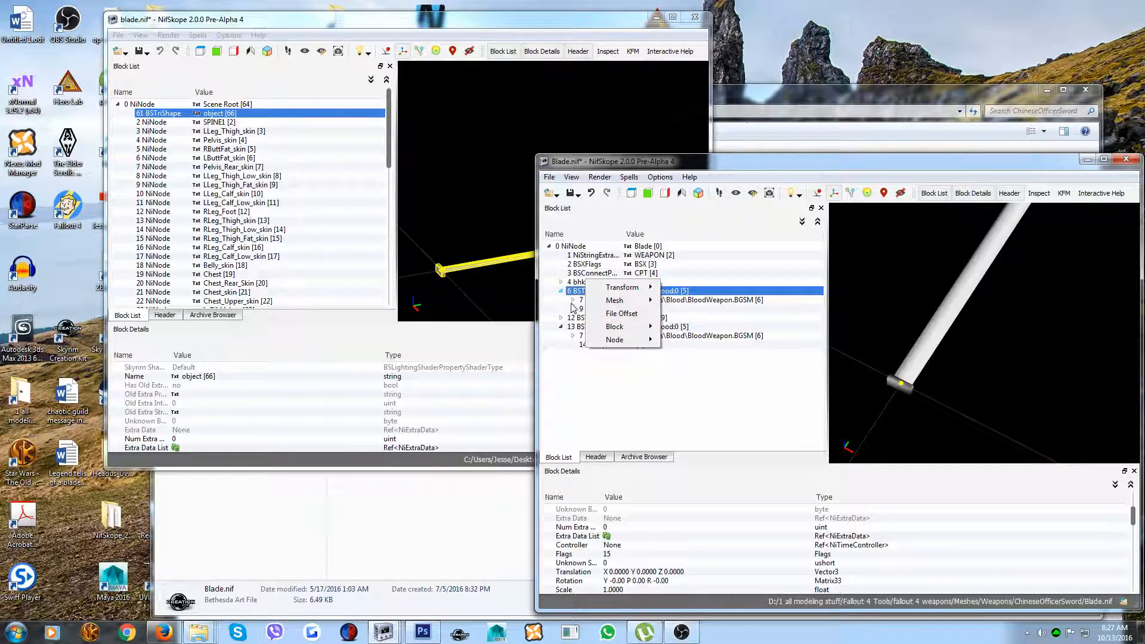
{"action": "left_click", "coordinate": [594, 309]}
{"action": "left_click", "coordinate": [592, 291]}
{"action": "right_click", "coordinate": [591, 289]}
{"action": "left_click", "coordinate": [588, 310]}
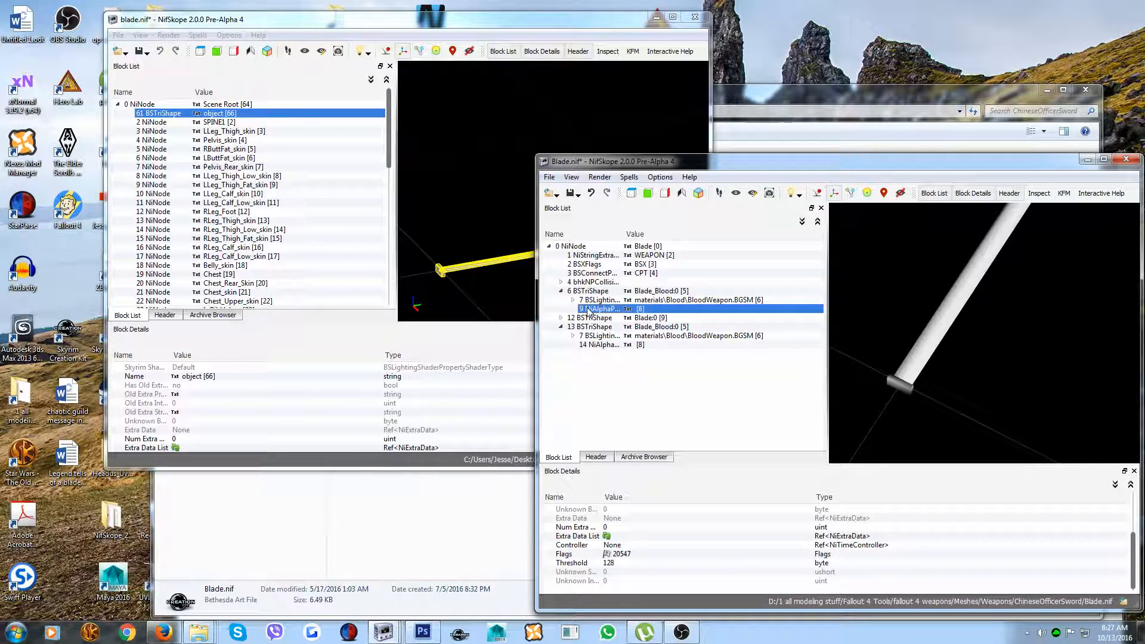
{"action": "right_click", "coordinate": [589, 309]}
{"action": "mouse_move", "coordinate": [614, 332]}
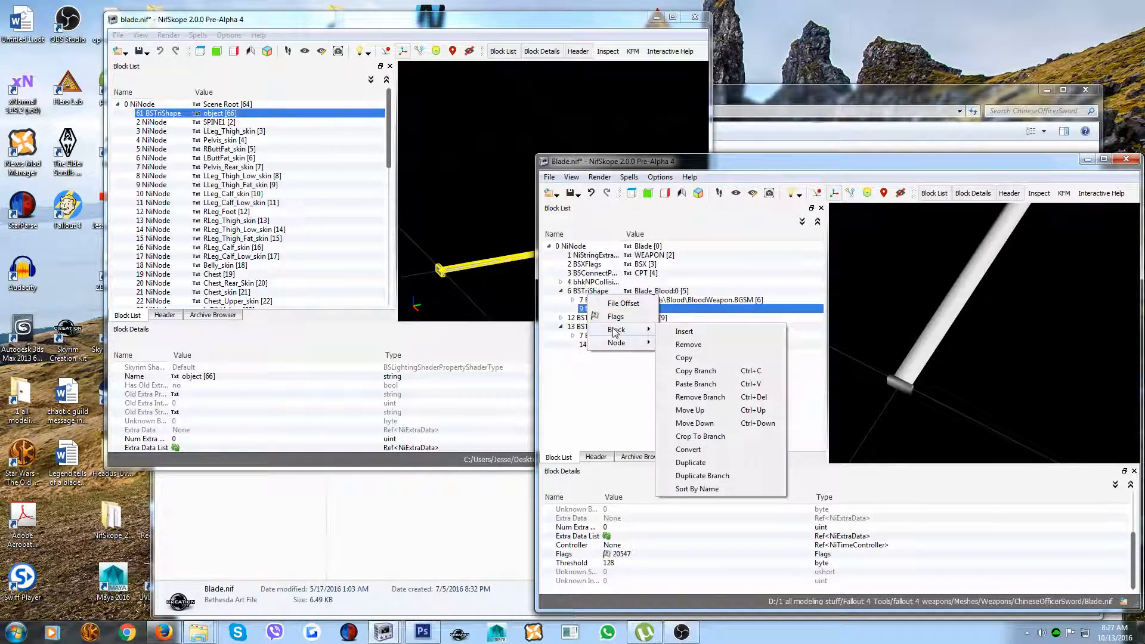
{"action": "left_click", "coordinate": [696, 347]}
Step: Remove the original Blade_Blood:0 BSTriShape and expand the replacement shape to check its shader and alpha properties
{"action": "left_click", "coordinate": [597, 292]}
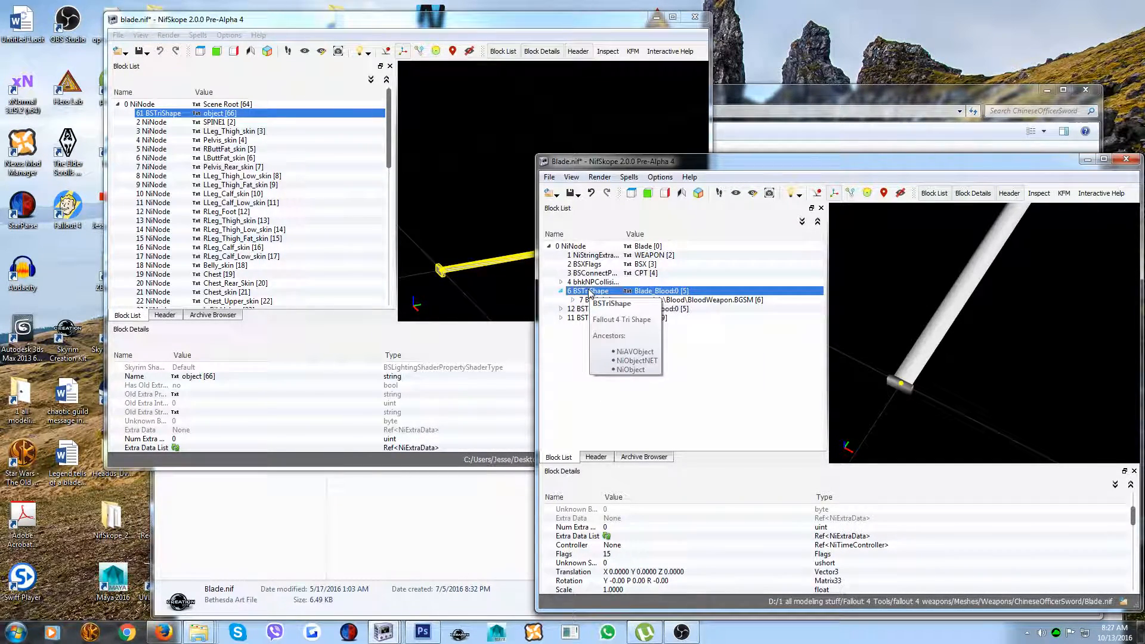
{"action": "right_click", "coordinate": [589, 292]}
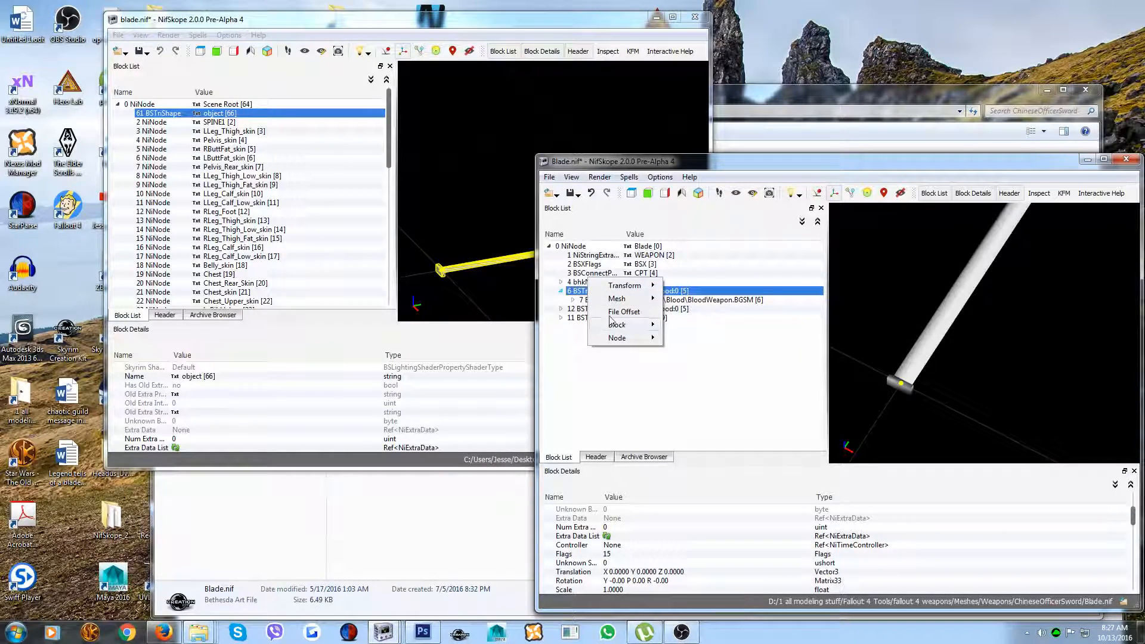
{"action": "left_click", "coordinate": [583, 303]}
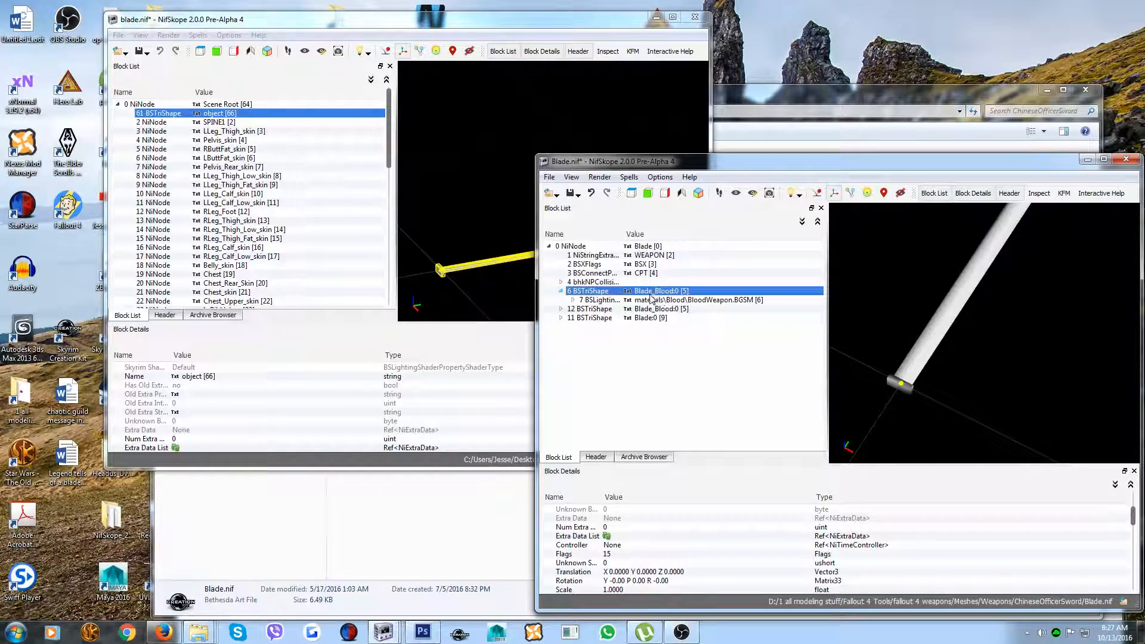
{"action": "right_click", "coordinate": [586, 278]}
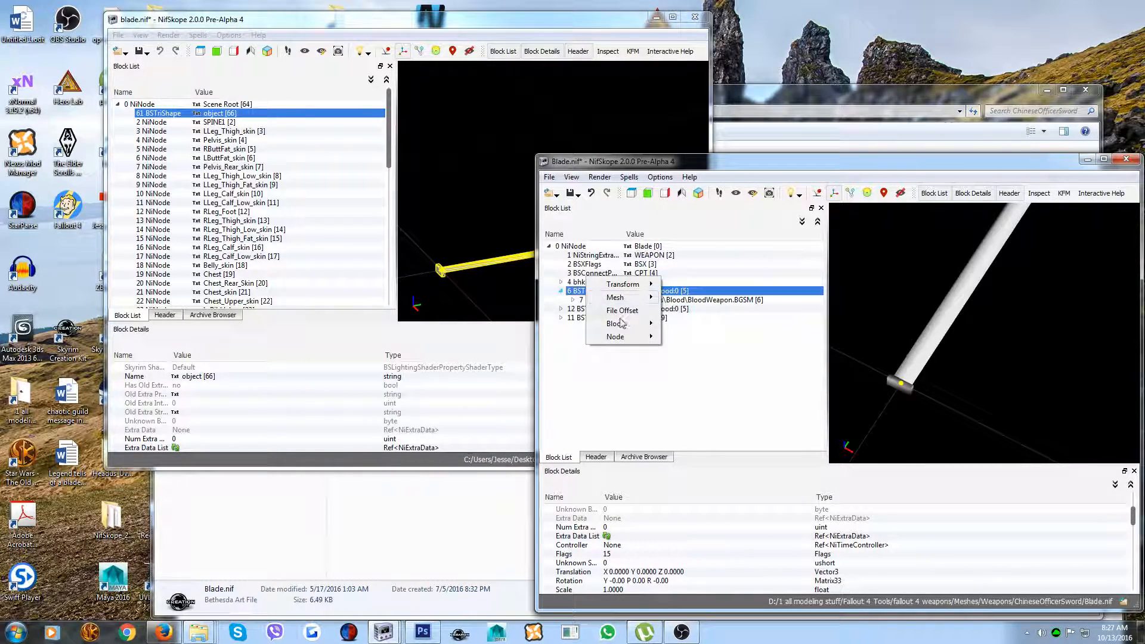
{"action": "mouse_move", "coordinate": [623, 324]}
{"action": "left_click", "coordinate": [705, 342]}
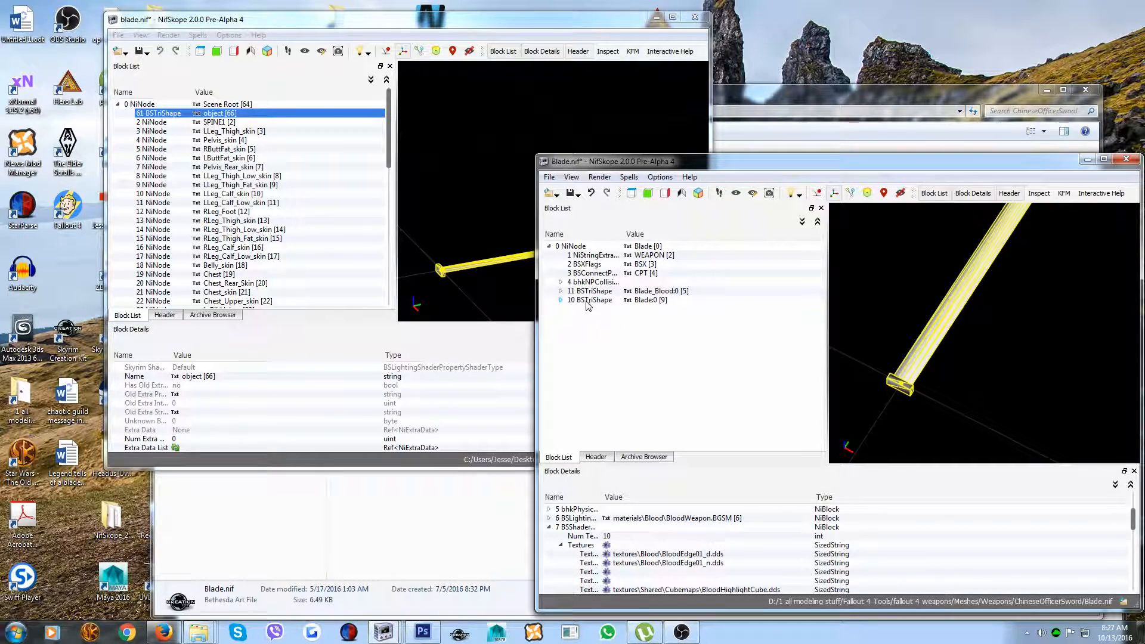
{"action": "left_click", "coordinate": [561, 291]}
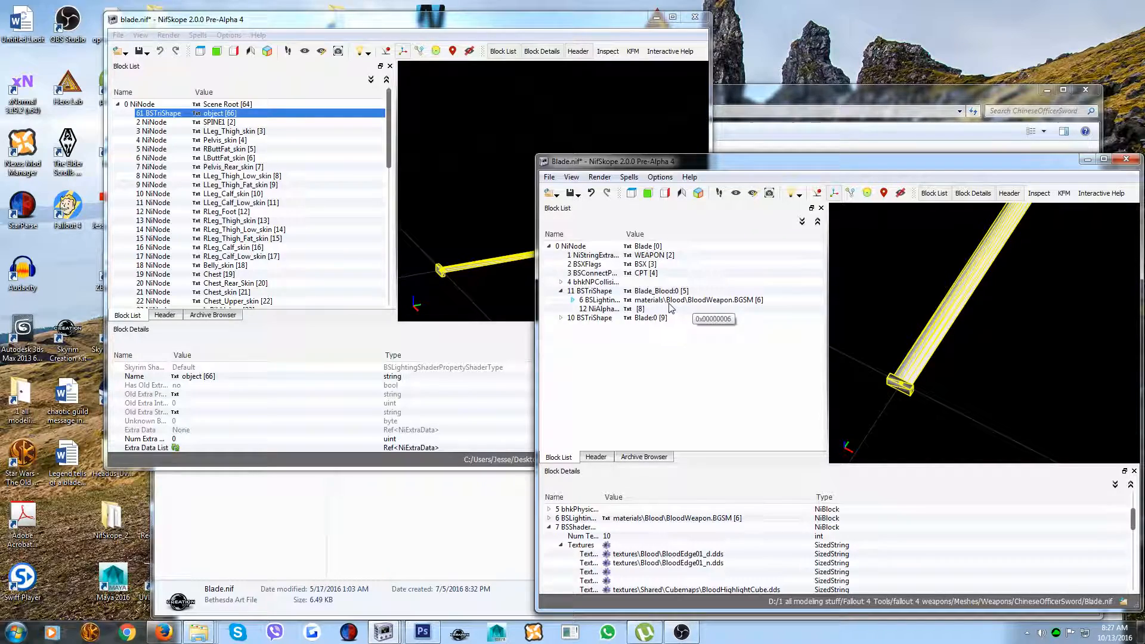
Step: Set the Flags value of the replacement Blade_Blood:0 shape to 15 so it is hidden
{"action": "left_click", "coordinate": [619, 308]}
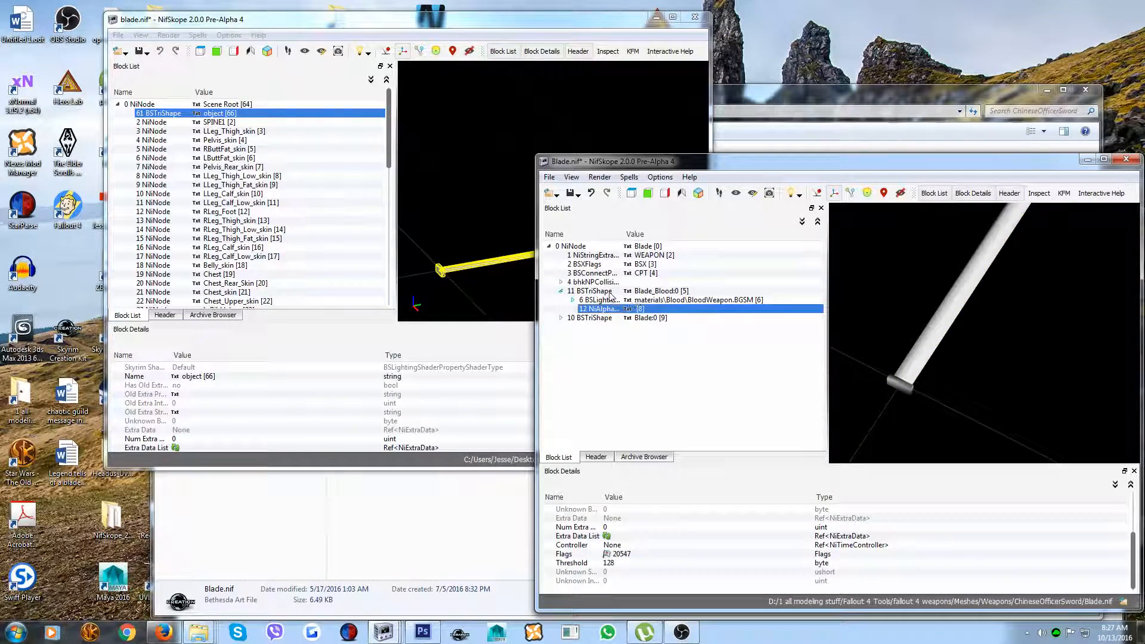
{"action": "left_click", "coordinate": [608, 291]}
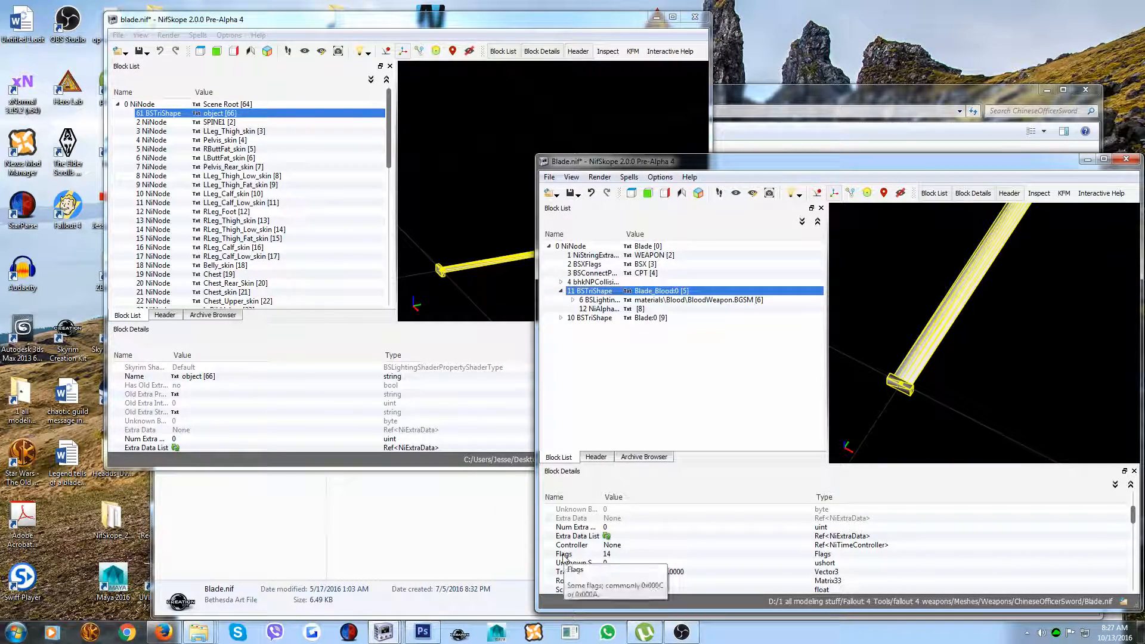
{"action": "left_click", "coordinate": [607, 555]}
{"action": "double_click", "coordinate": [609, 557]}
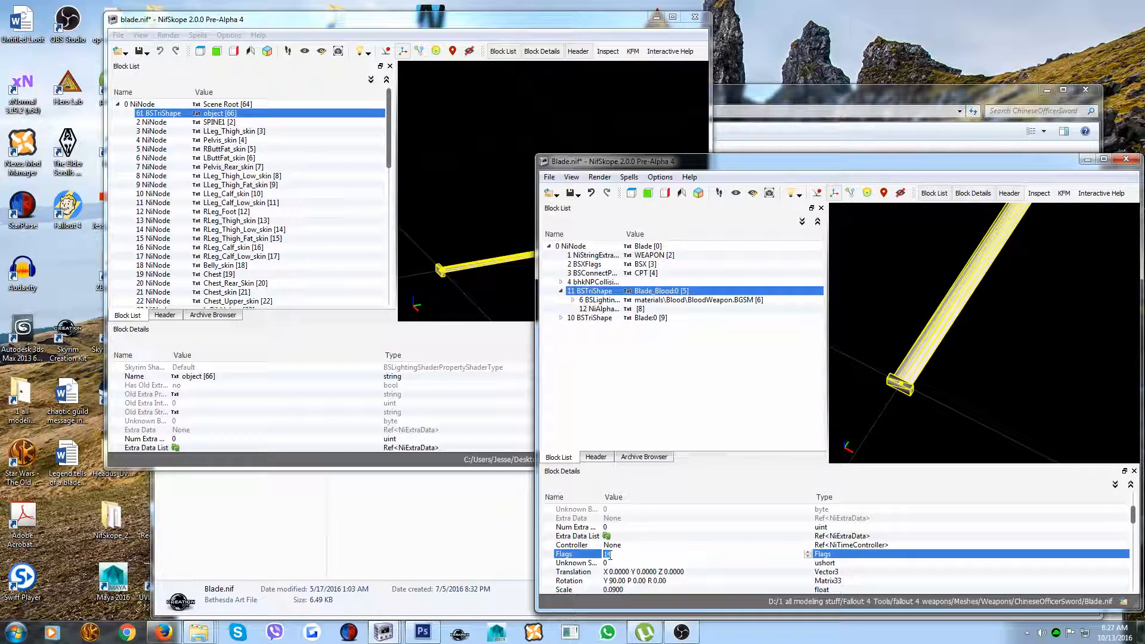
{"action": "type", "text": "1"}
{"action": "key", "text": "Return"}
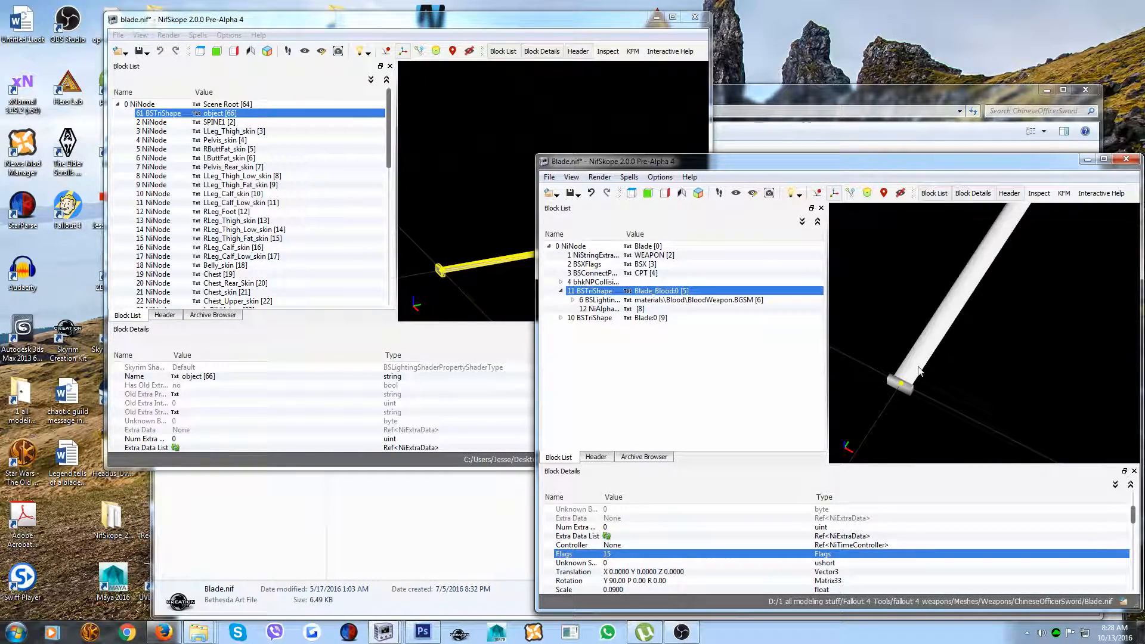
{"action": "left_click", "coordinate": [560, 291]}
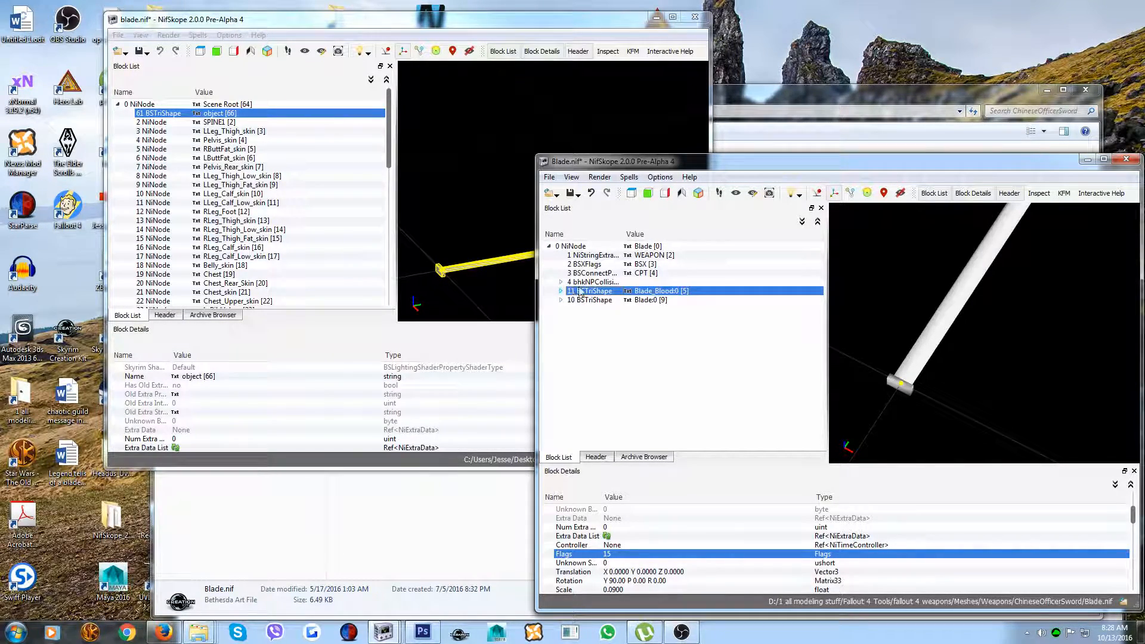
Step: Sanitize Blade.nif by collapsing its link arrays and reordering its blocks
{"action": "left_click", "coordinate": [629, 177]}
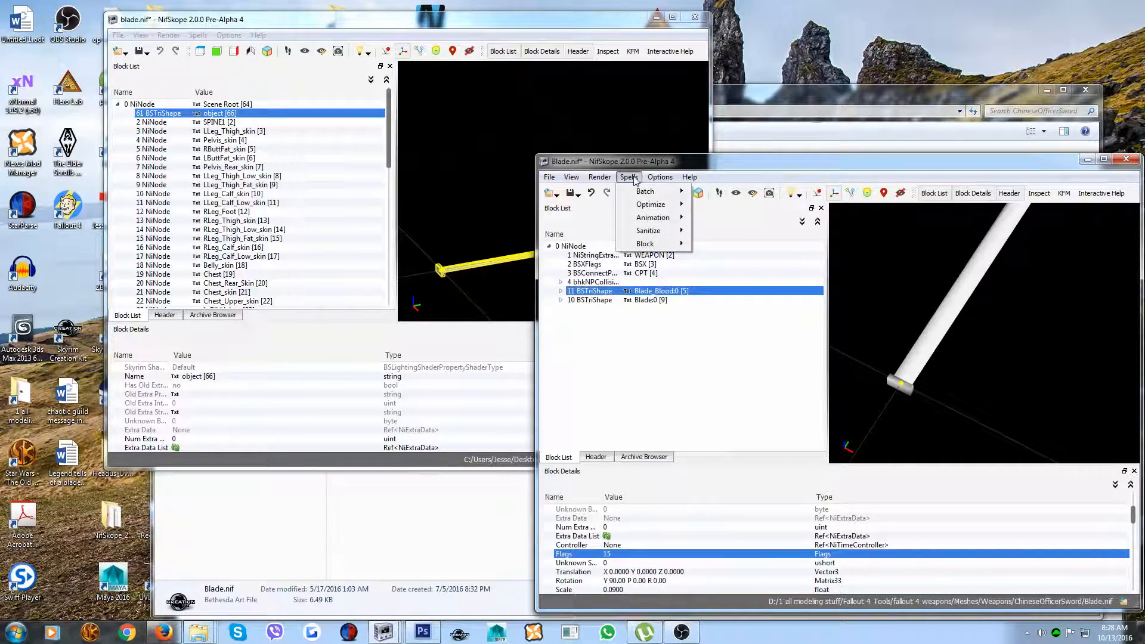
{"action": "mouse_move", "coordinate": [637, 232]}
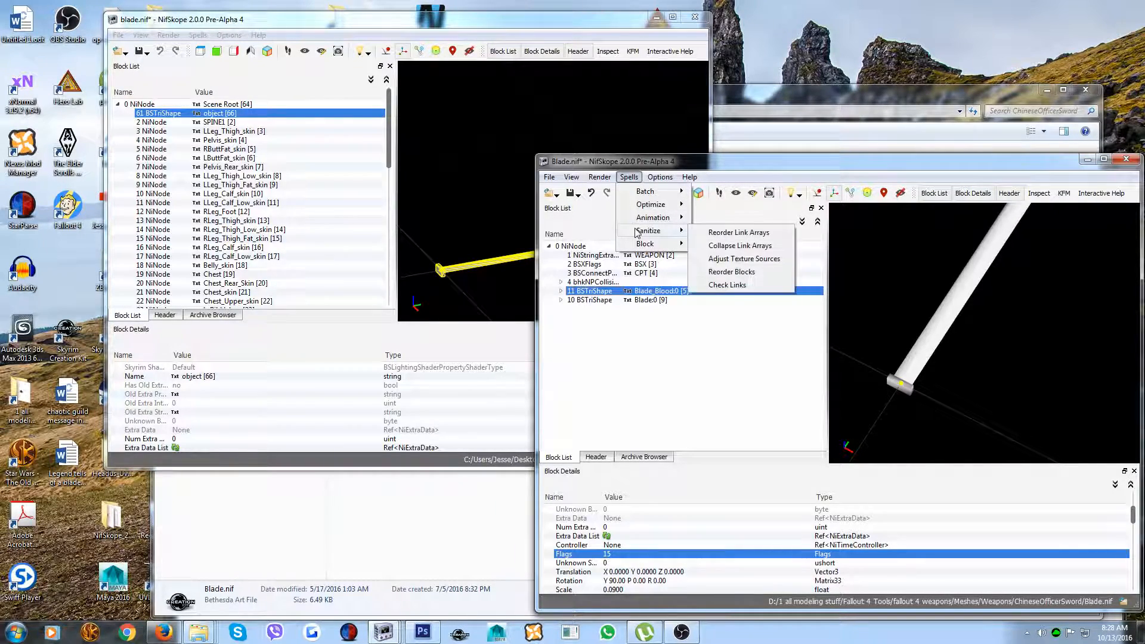
{"action": "left_click", "coordinate": [723, 243]}
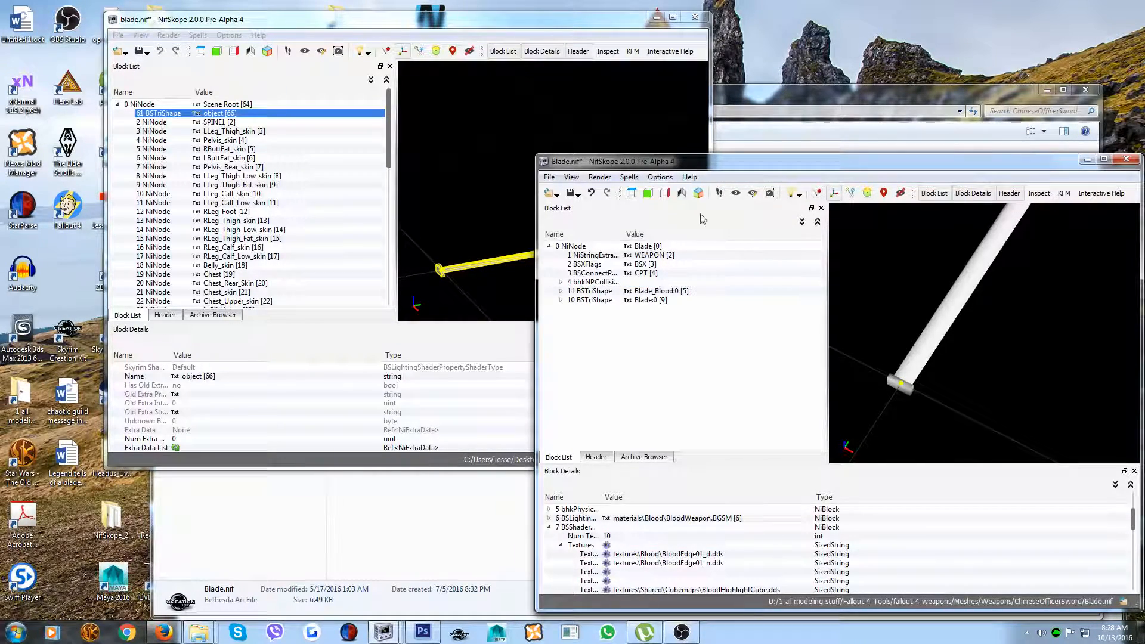
{"action": "left_click", "coordinate": [629, 177]}
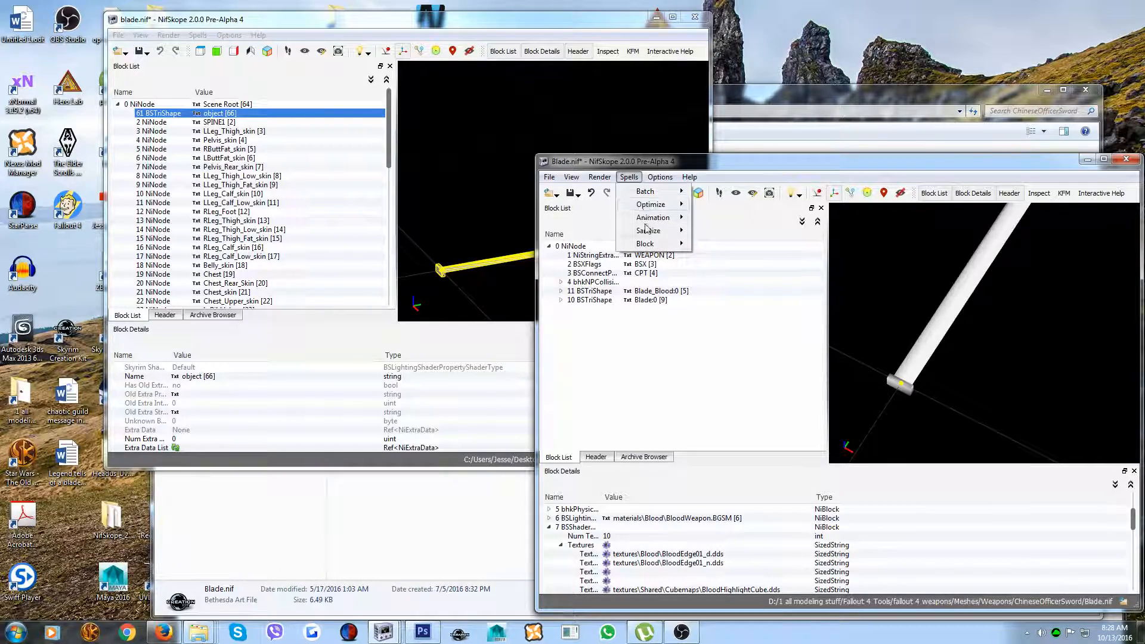
{"action": "mouse_move", "coordinate": [647, 230]}
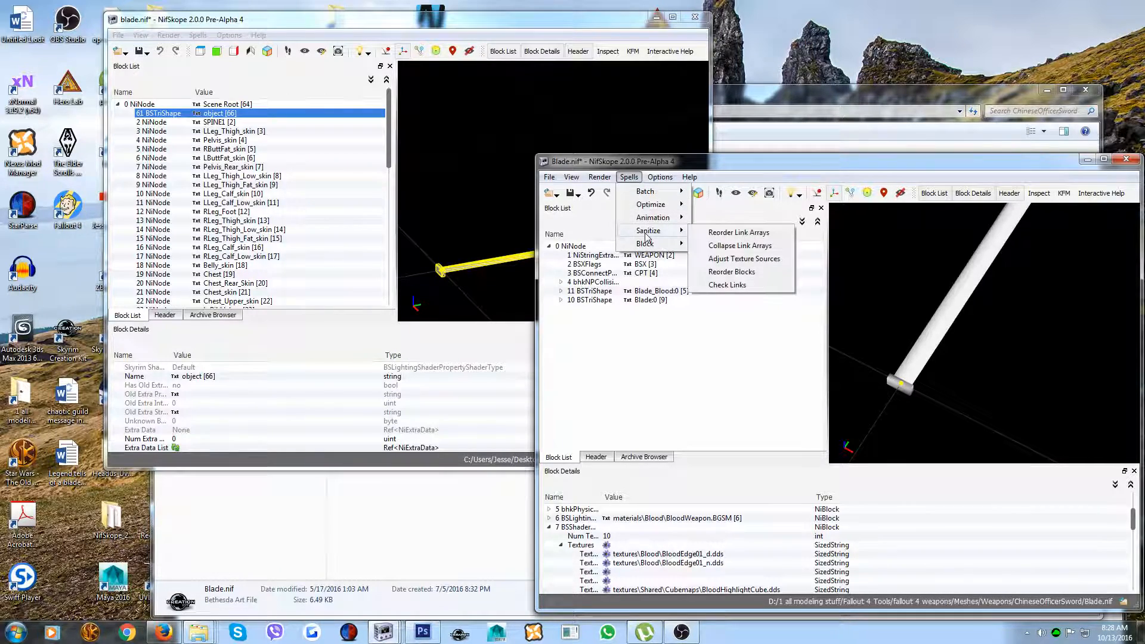
{"action": "left_click", "coordinate": [727, 274]}
Step: Expand the reordered block tree to examine the collision object and the shader and alpha properties under both BSTriShapes
{"action": "left_click", "coordinate": [549, 246]}
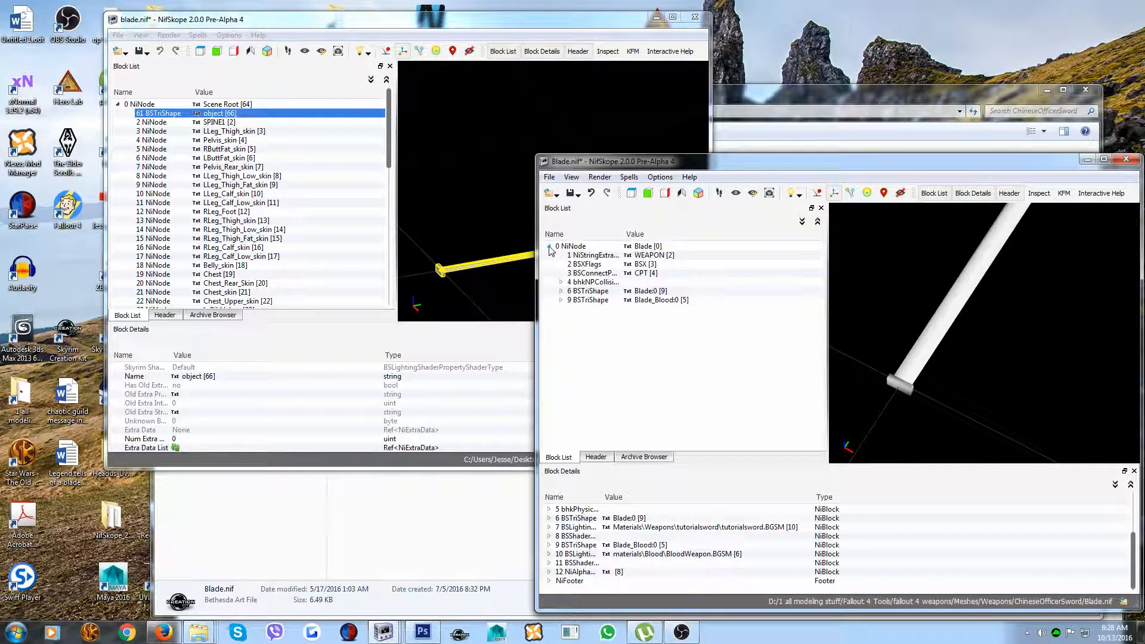
{"action": "left_click", "coordinate": [561, 282]}
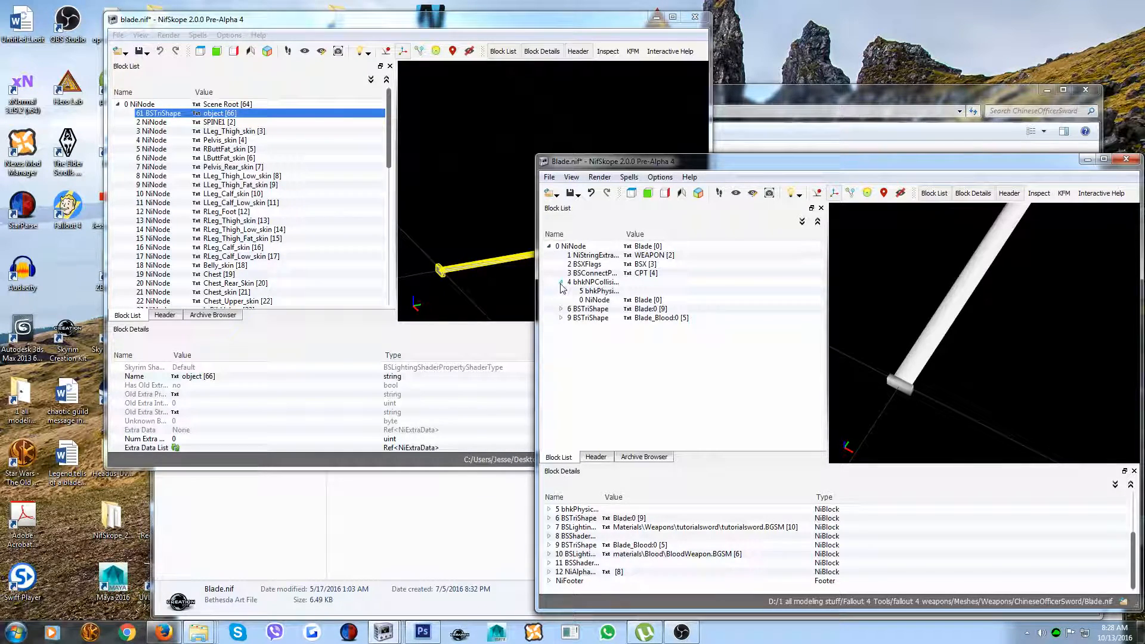
{"action": "left_click", "coordinate": [560, 309]}
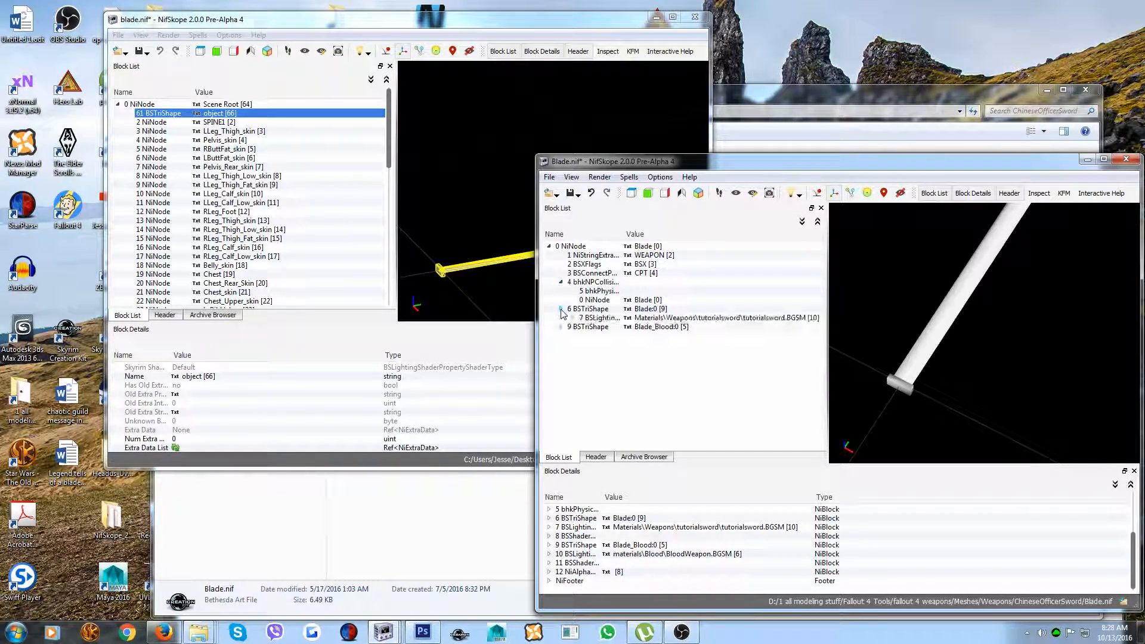
{"action": "left_click", "coordinate": [573, 318]}
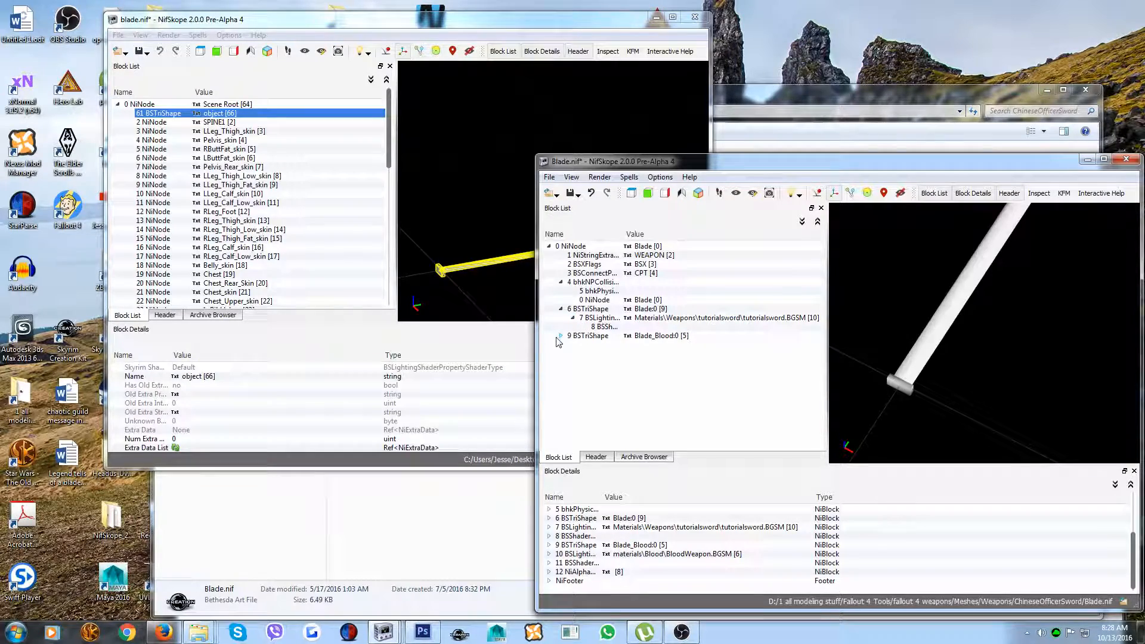
{"action": "left_click", "coordinate": [561, 336]}
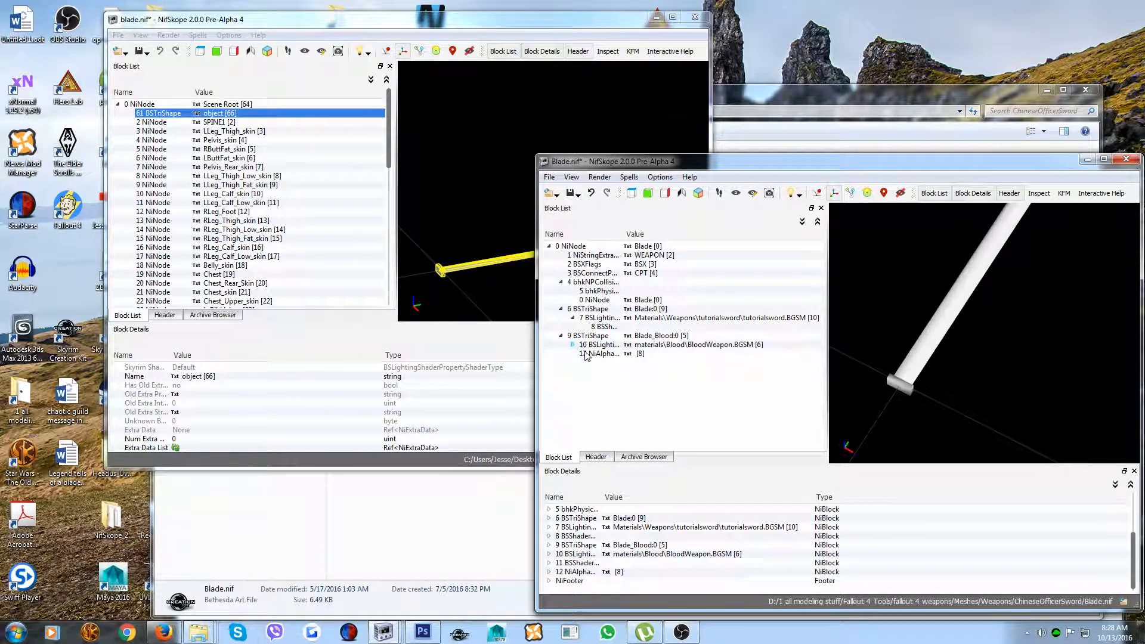
{"action": "left_click", "coordinate": [572, 344]}
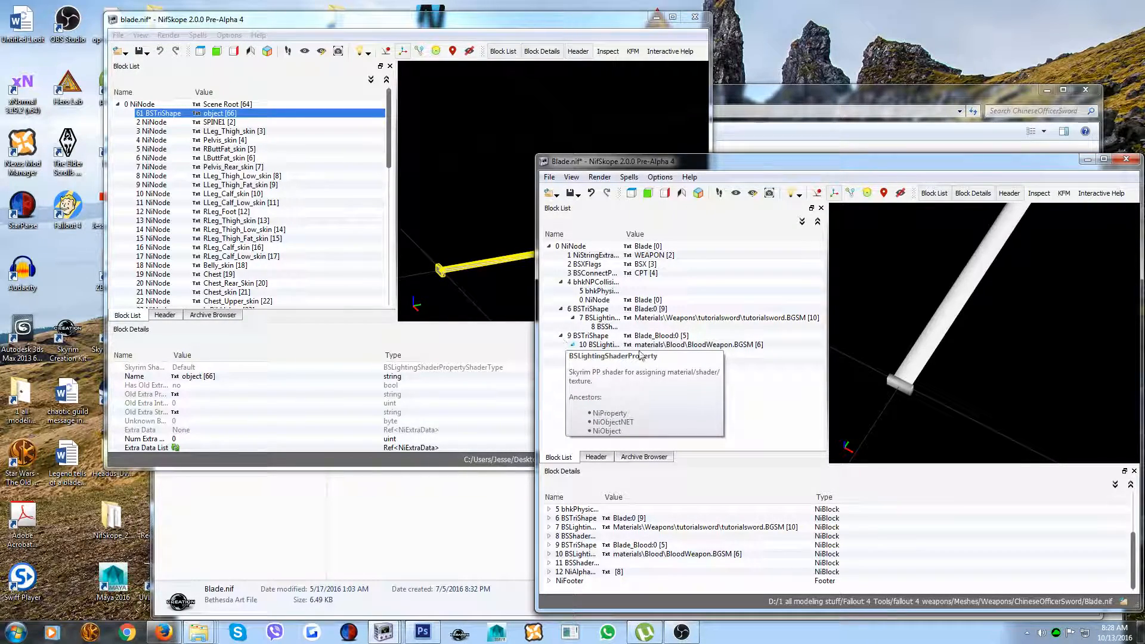
Step: Review the texture paths in the Blade:0 shape's texture set, including the cubemap and specular entries
{"action": "left_click", "coordinate": [657, 319]}
{"action": "left_click", "coordinate": [626, 328]}
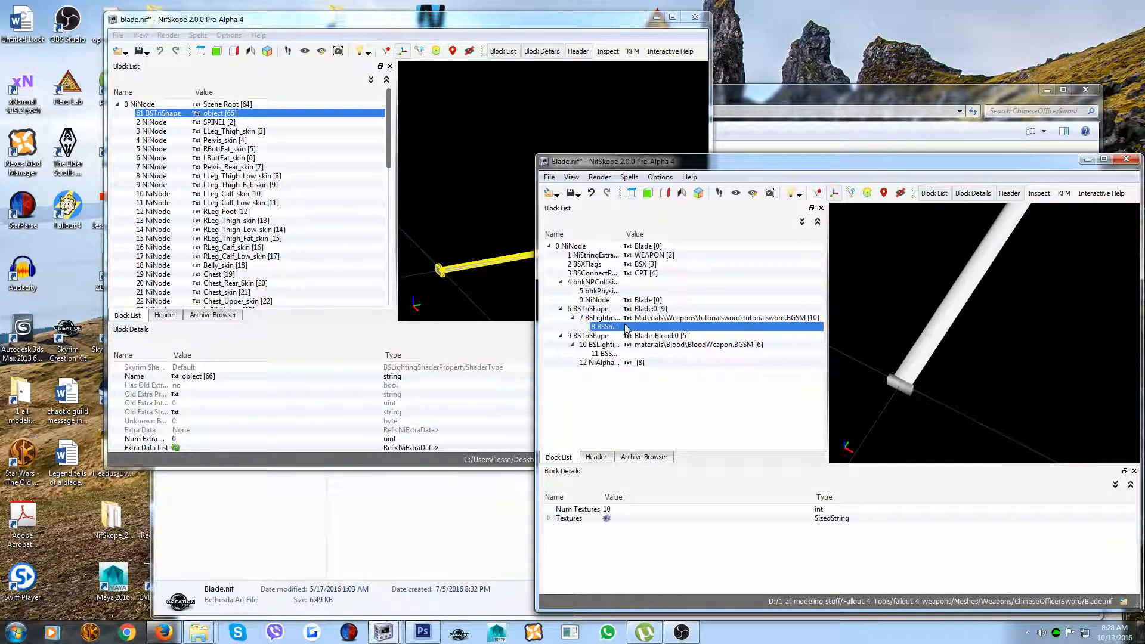
{"action": "left_click", "coordinate": [549, 519]}
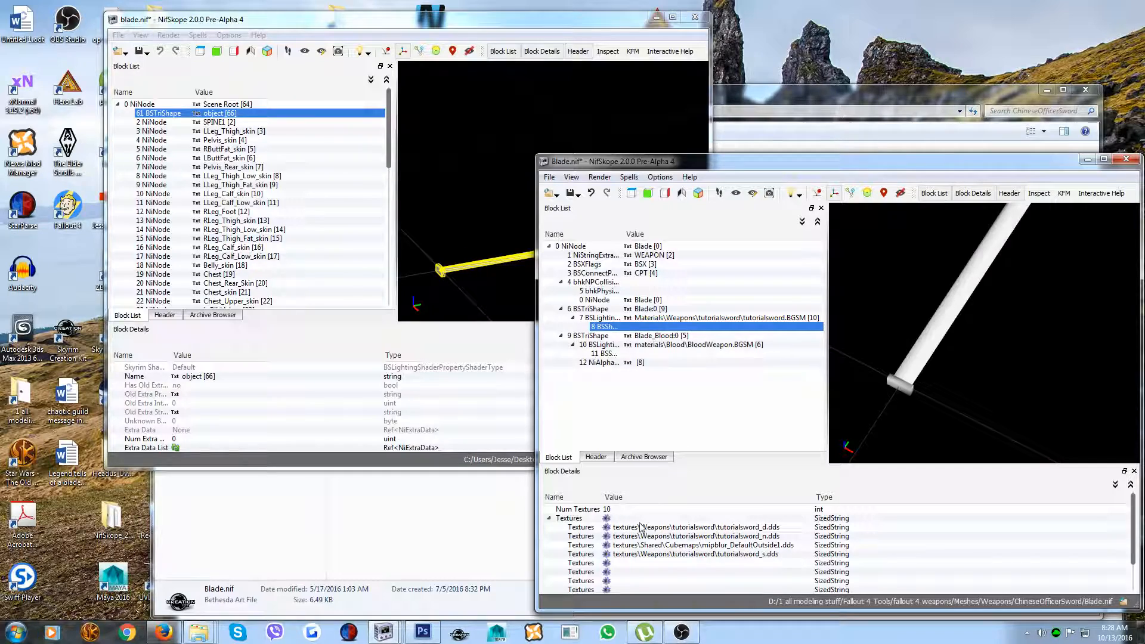
{"action": "left_click", "coordinate": [746, 547]}
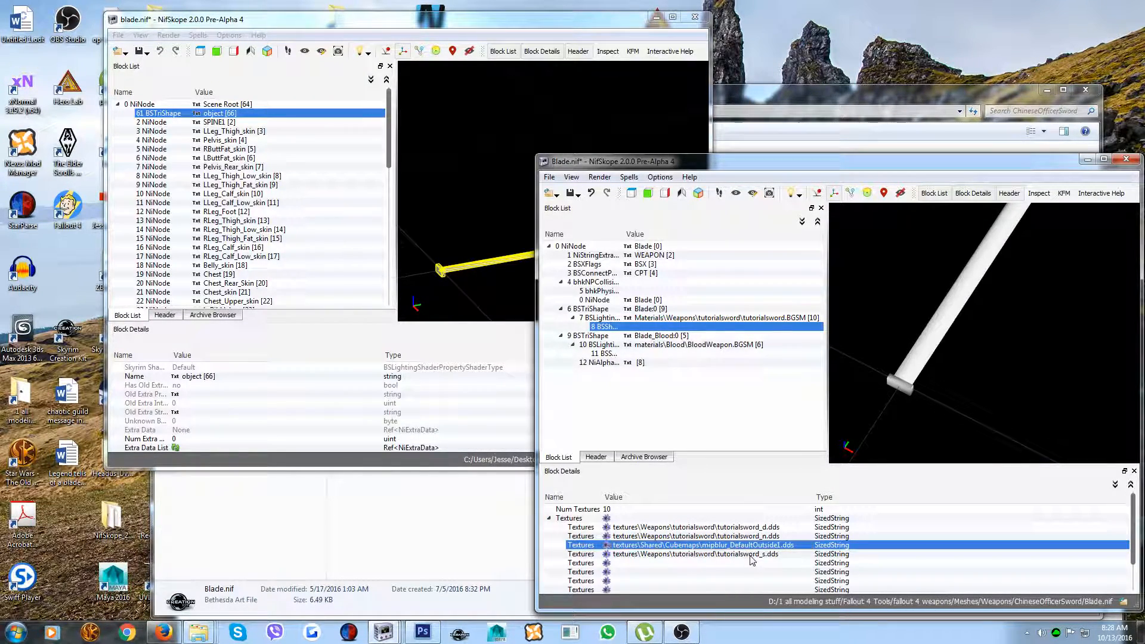
{"action": "left_click", "coordinate": [752, 556]}
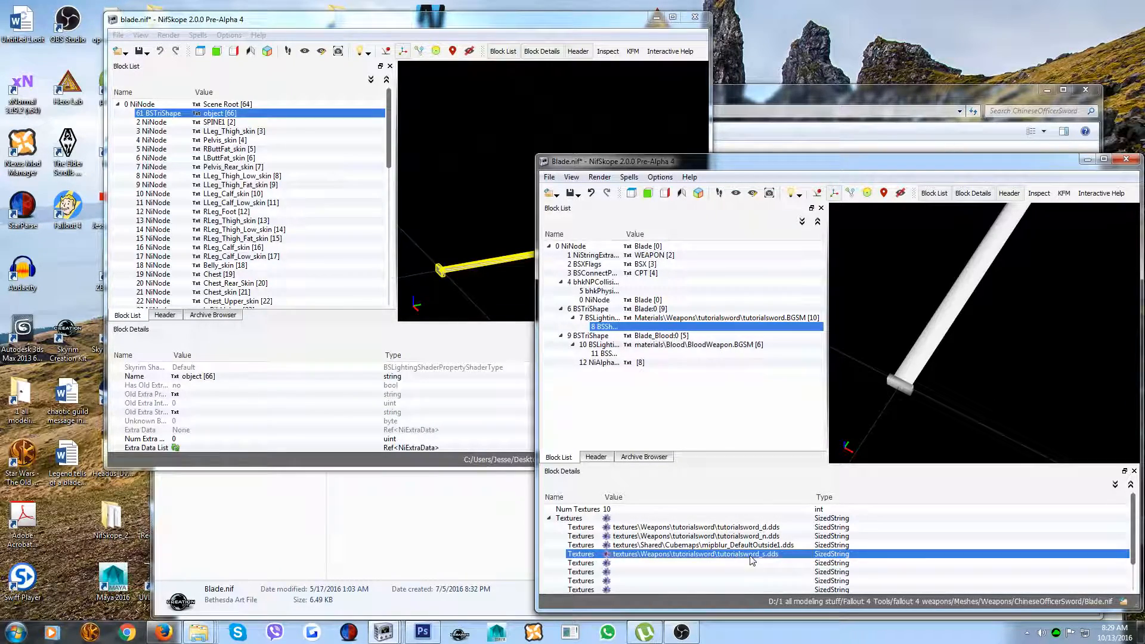